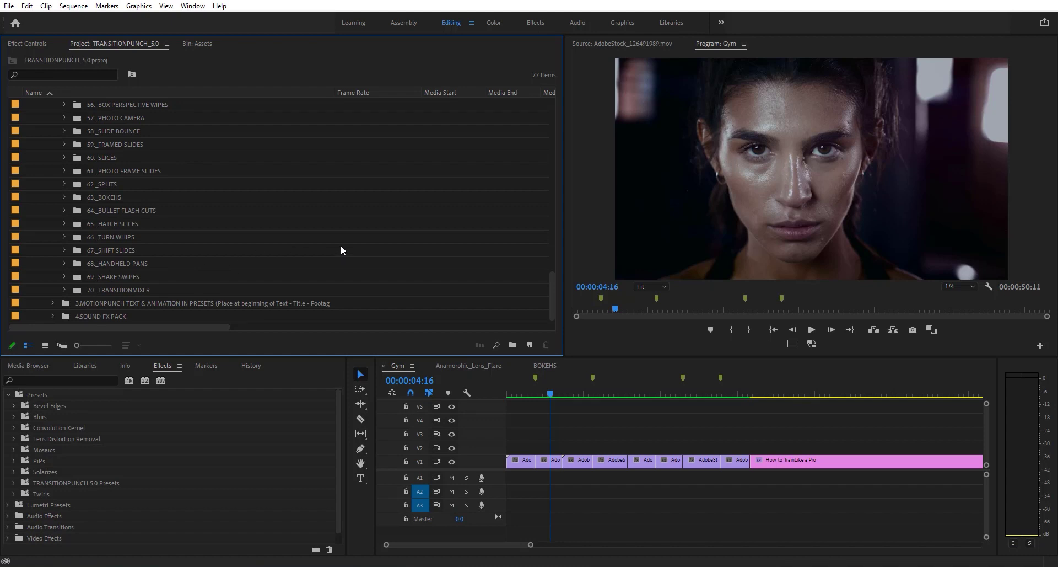
# Expand 2.TRANSITIONS > 6_PANORAMICS and open that folder as its own bin
pyautogui.moveTo(552, 290); pyautogui.dragTo(550, 138)
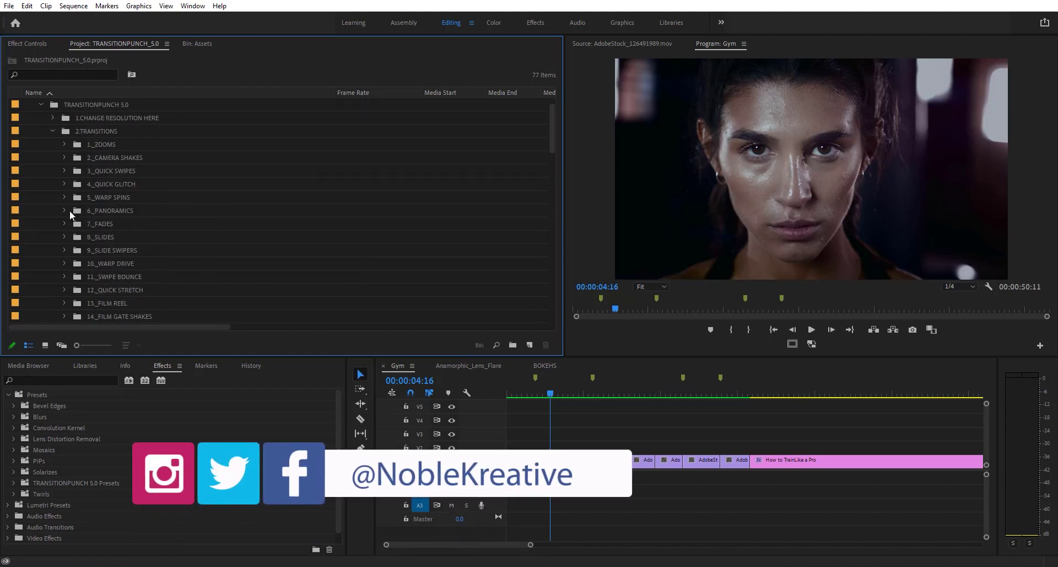
pyautogui.click(64, 210)
pyautogui.scroll(-1, 157, 248)
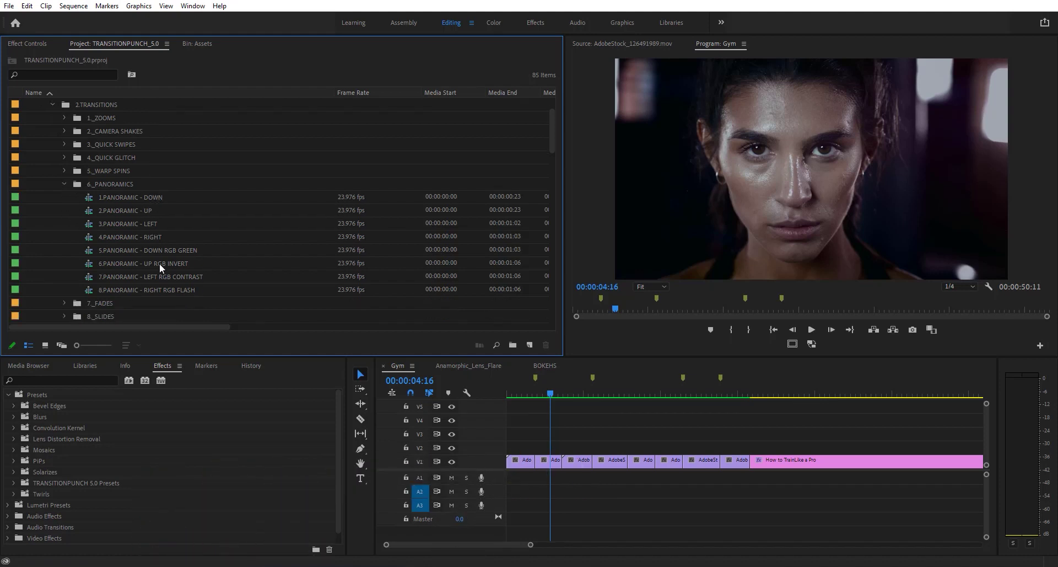
pyautogui.doubleClick(75, 184)
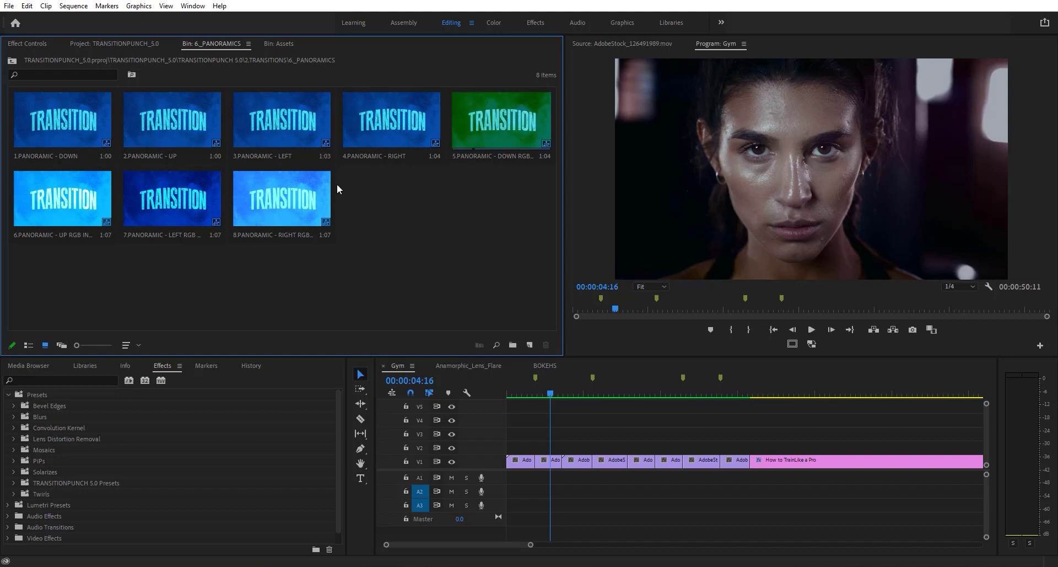
# Preview the panoramic clips and place 7.PANORAMIC - LEFT RGB CONTRAST on V2 at the playhead
pyautogui.click(127, 143)
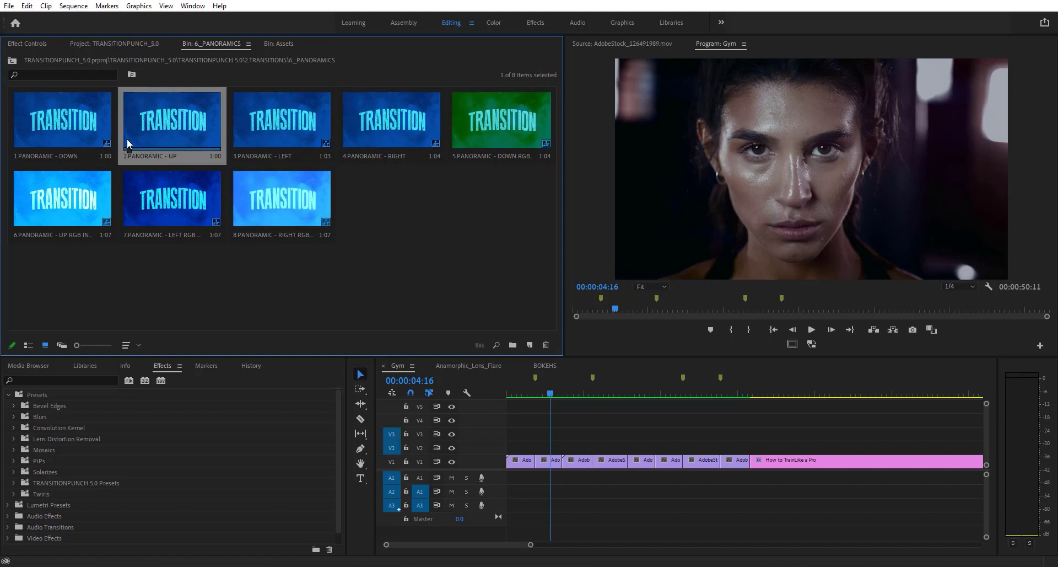
pyautogui.press('space')
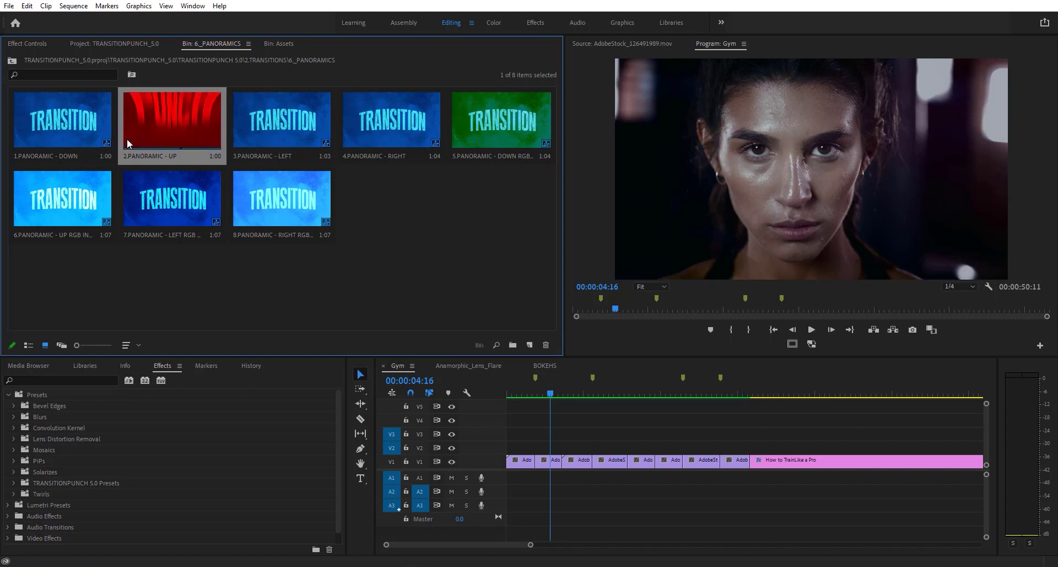
pyautogui.click(22, 141)
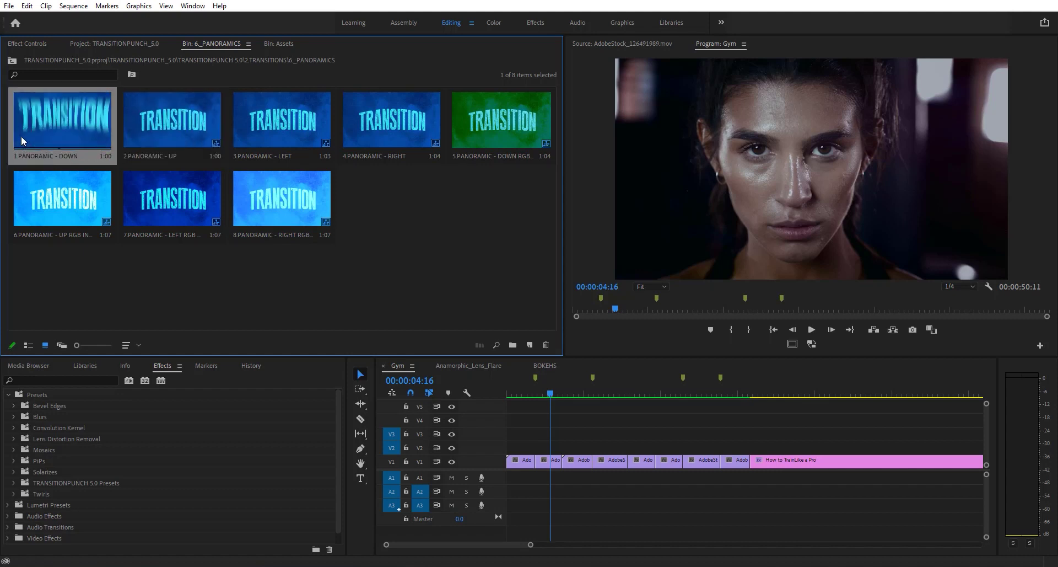
pyautogui.click(129, 220)
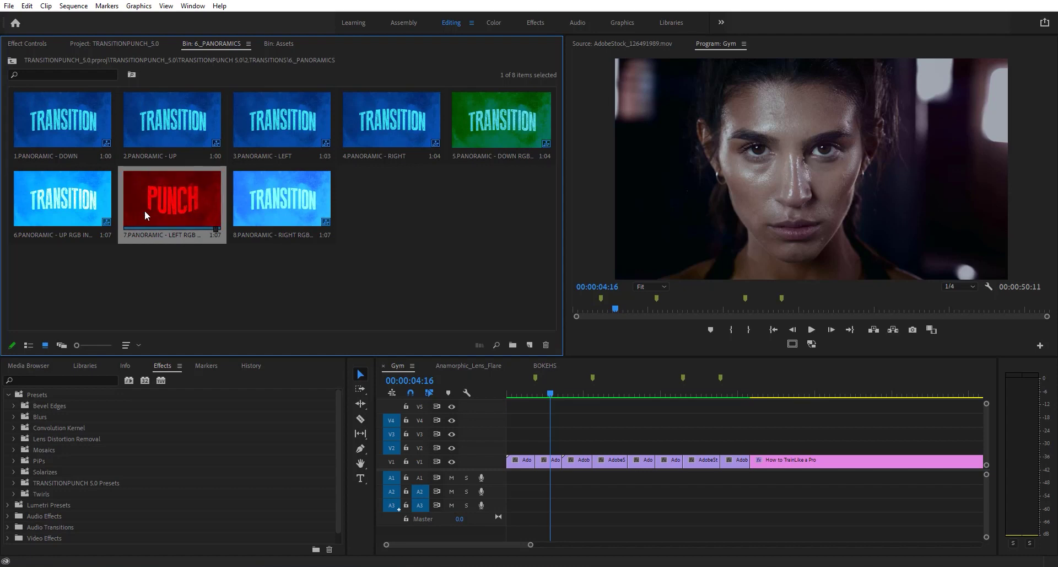
pyautogui.moveTo(418, 354); pyautogui.dragTo(562, 454)
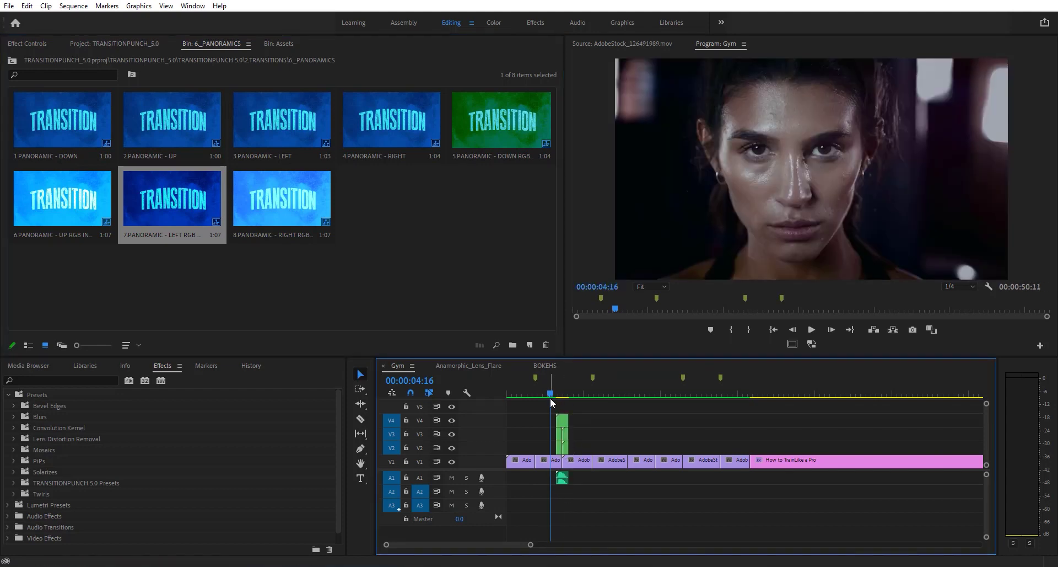
# Play back the panoramic transition, park the playhead at 00:00:08:09, and close the 6_PANORAMICS bin
pyautogui.moveTo(549, 395); pyautogui.dragTo(551, 395)
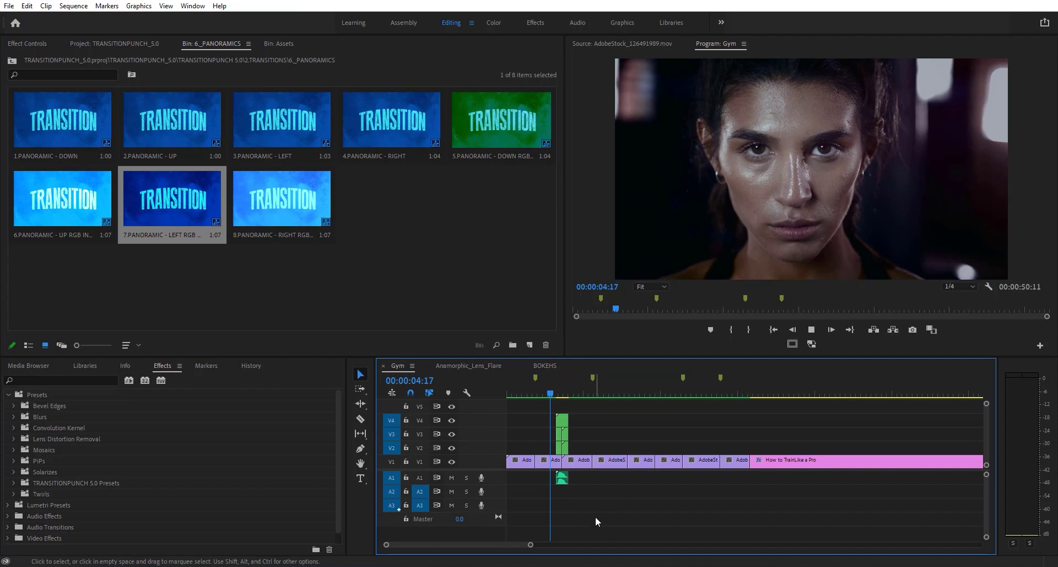
pyautogui.press('space')
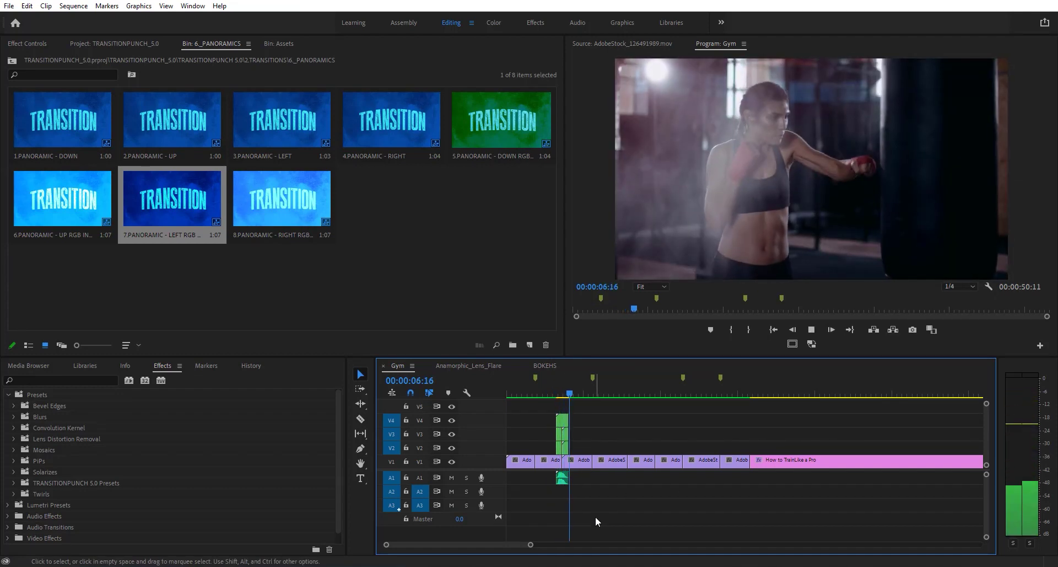
pyautogui.click(550, 386)
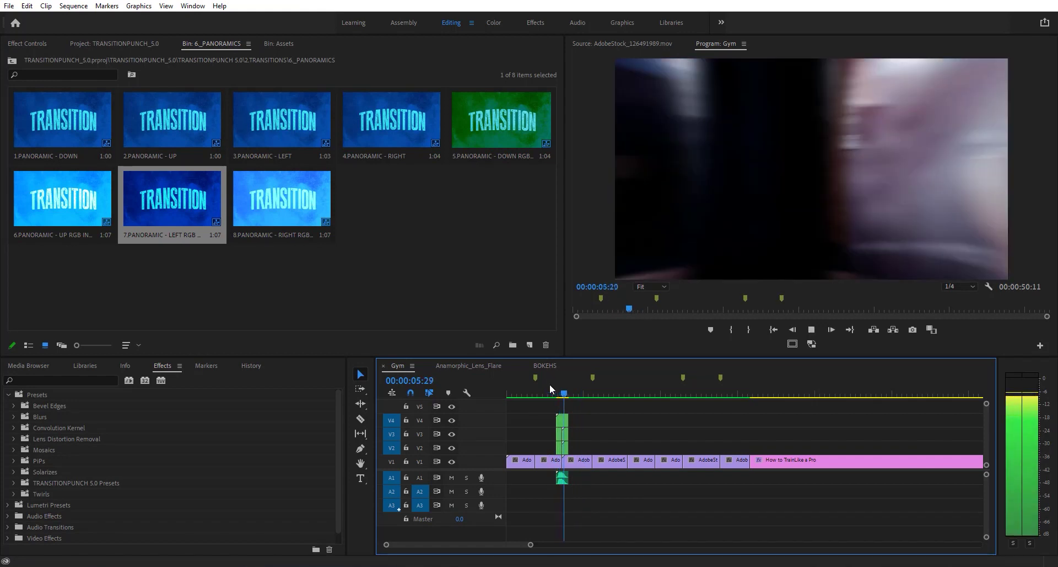
pyautogui.press('space')
pyautogui.click(587, 394)
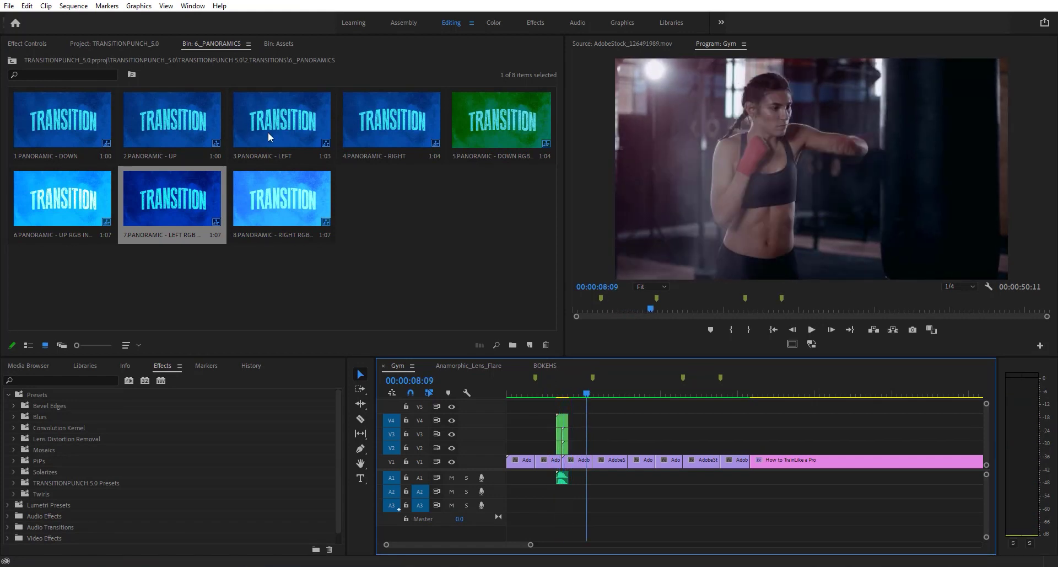
pyautogui.click(248, 43)
pyautogui.click(273, 47)
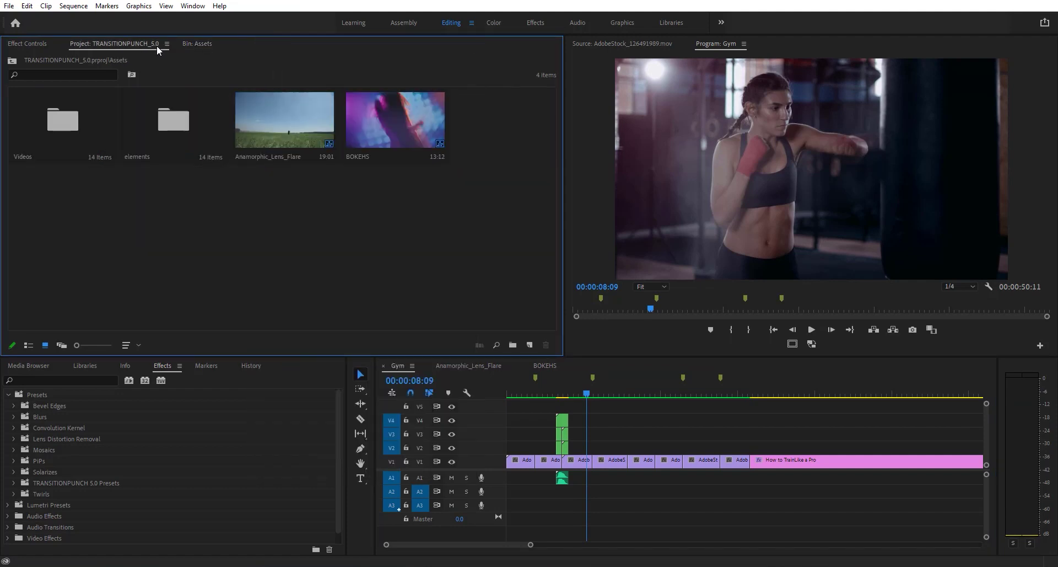
# Collapse 6_PANORAMICS and open 2_CAMERA SHAKES > NORMAL CAMERA SHAKES as a bin
pyautogui.click(28, 344)
pyautogui.scroll(2, 97, 292)
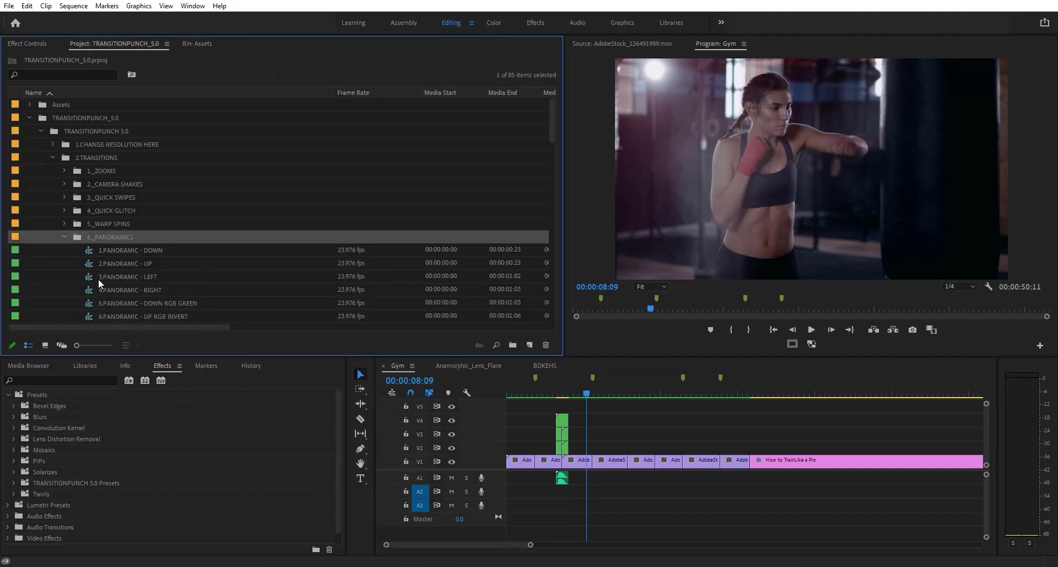
pyautogui.click(65, 236)
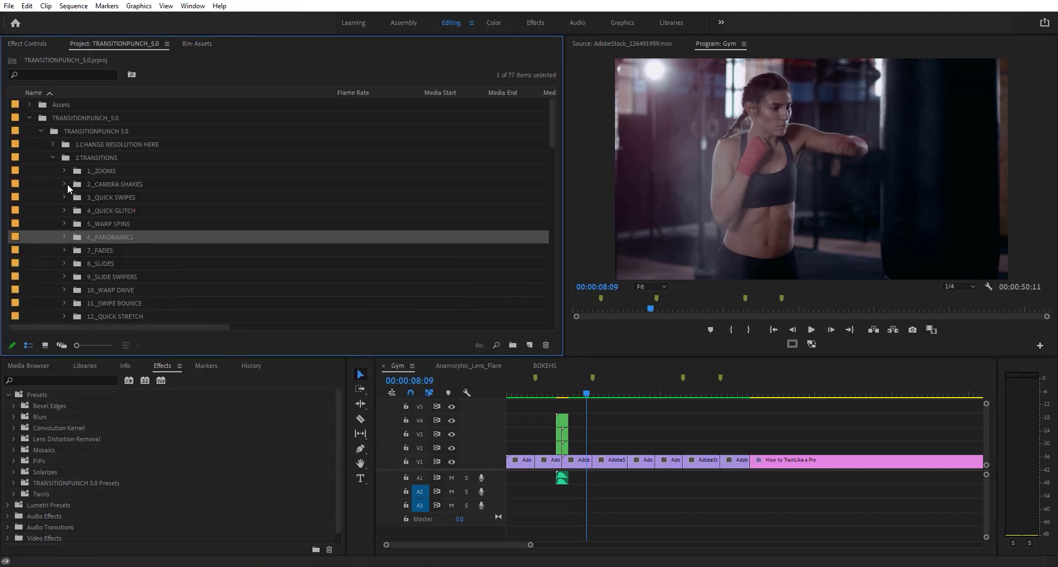
pyautogui.doubleClick(77, 184)
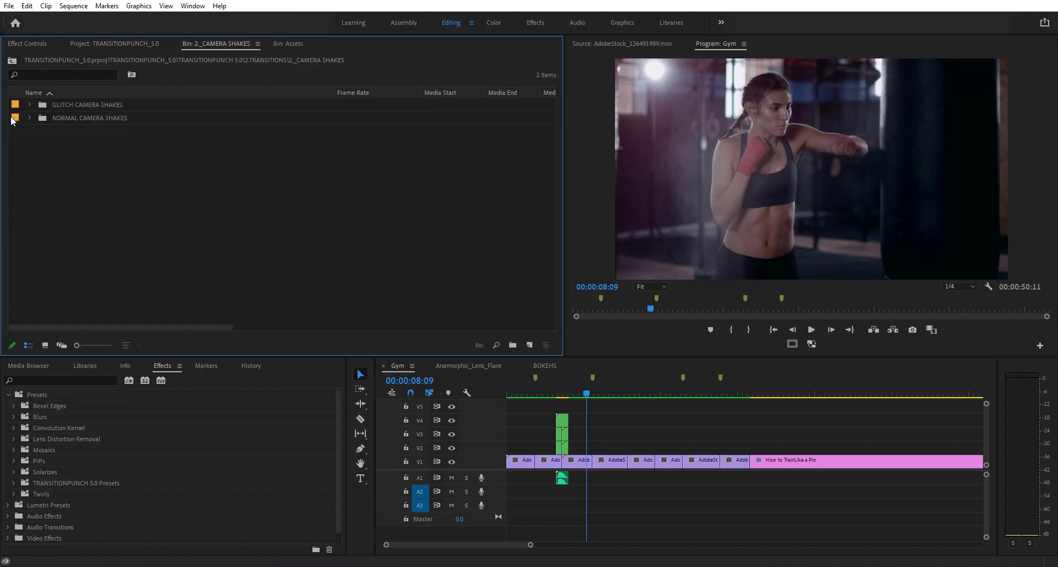
pyautogui.doubleClick(52, 116)
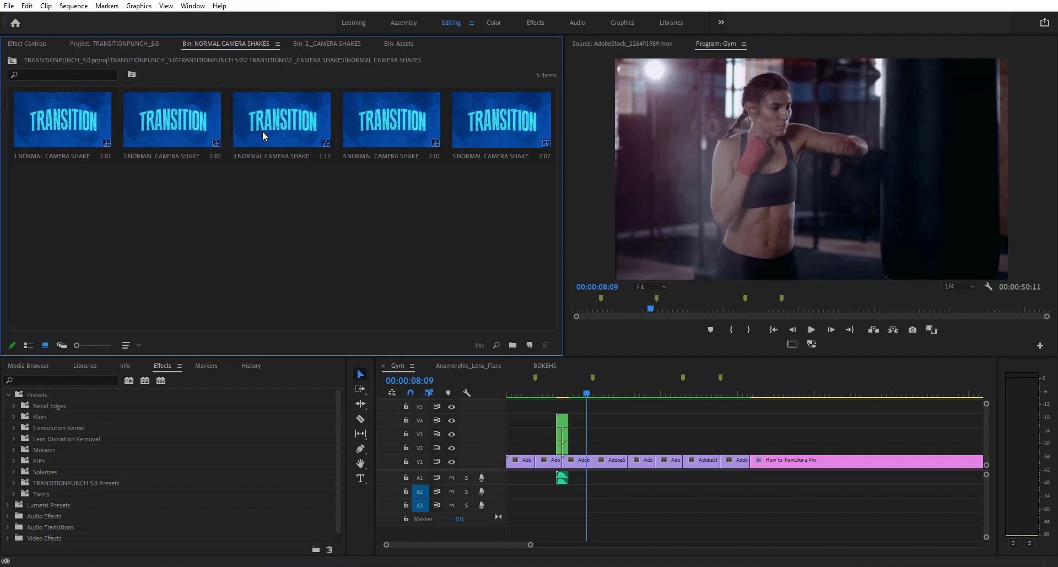
# Preview the 3, 4 and 5 NORMAL CAMERA SHAKE clips and select 3.NORMAL CAMERA SHAKE
pyautogui.click(238, 136)
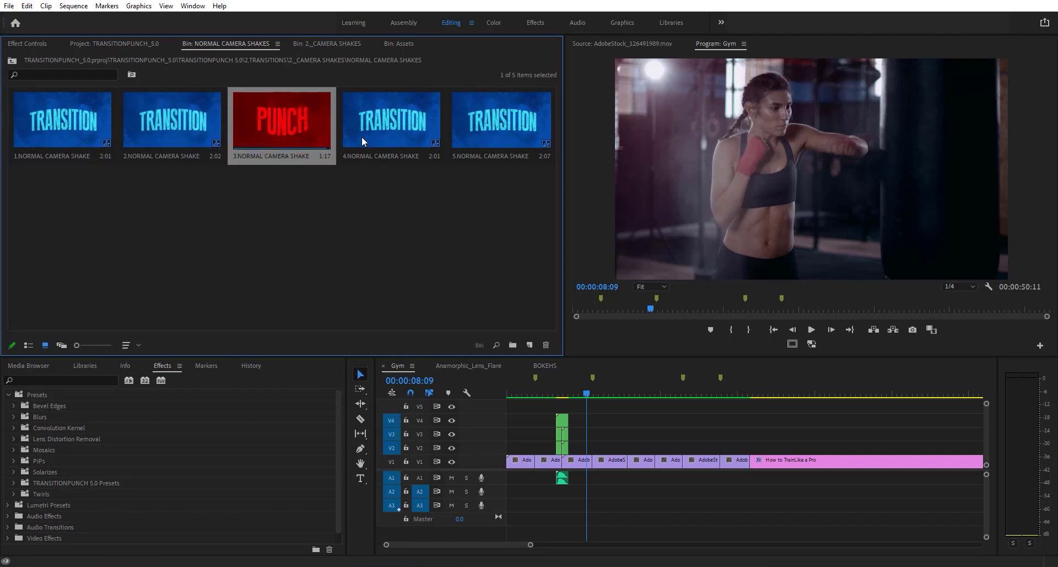
pyautogui.click(343, 141)
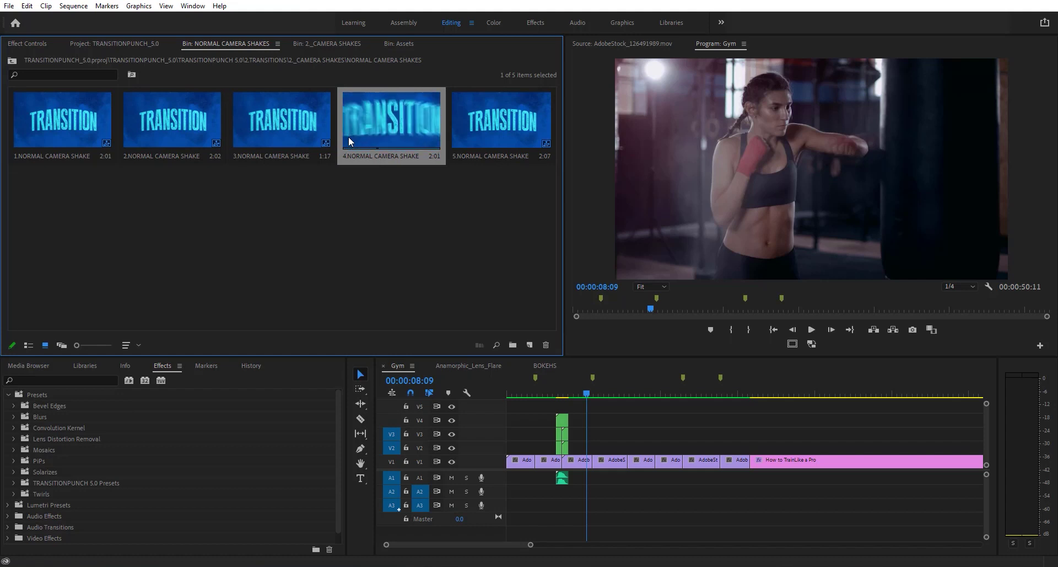
pyautogui.click(458, 134)
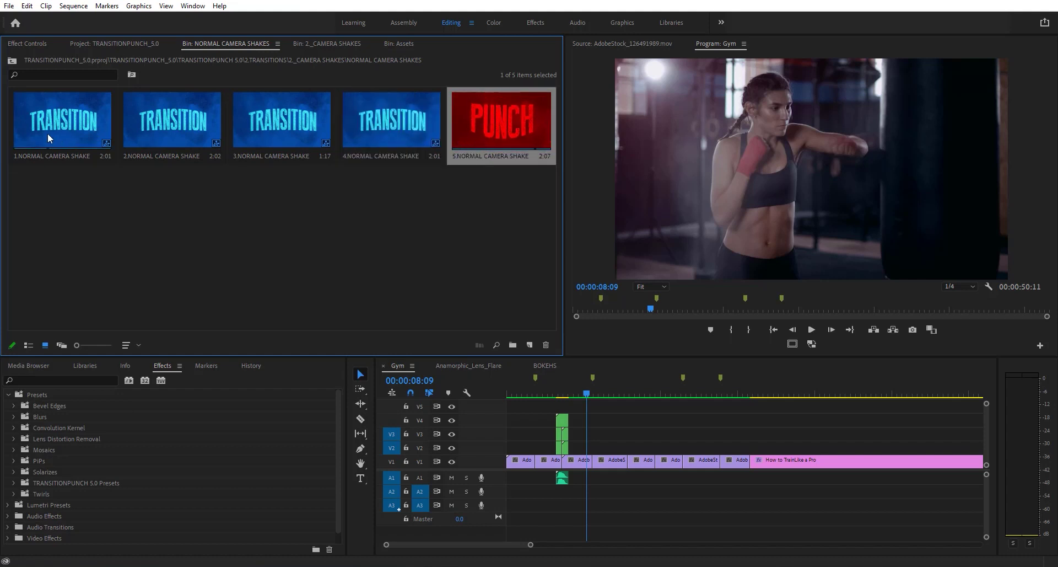
pyautogui.click(239, 132)
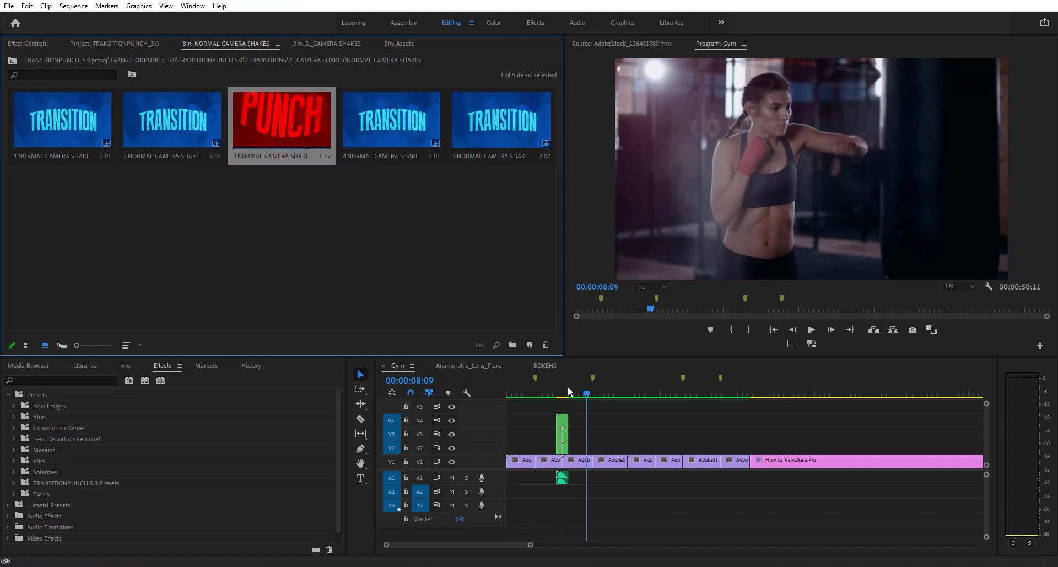
# Drop 3.NORMAL CAMERA SHAKE onto V2 over the next cut near eight seconds
pyautogui.moveTo(590, 392)
pyautogui.mouseDown()
pyautogui.moveTo(601, 393)
pyautogui.moveTo(588, 394)
pyautogui.mouseUp()
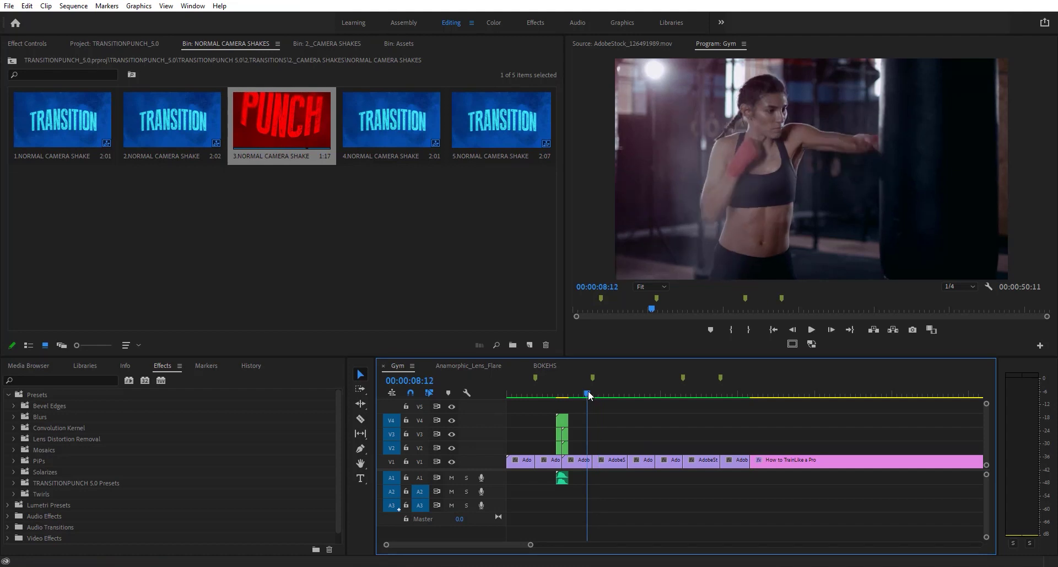
pyautogui.moveTo(280, 149); pyautogui.dragTo(599, 434)
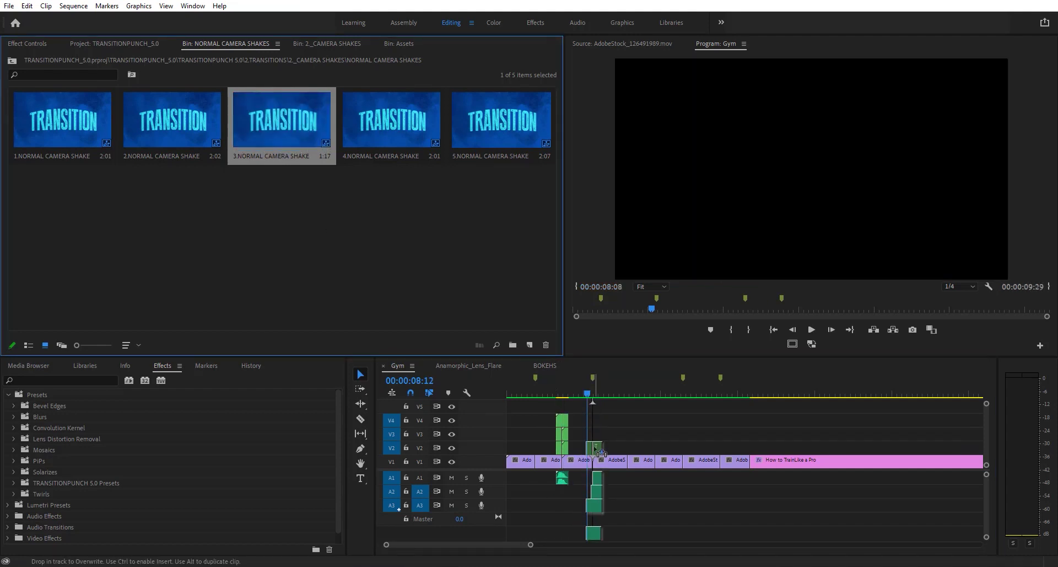
pyautogui.moveTo(602, 451); pyautogui.dragTo(599, 449)
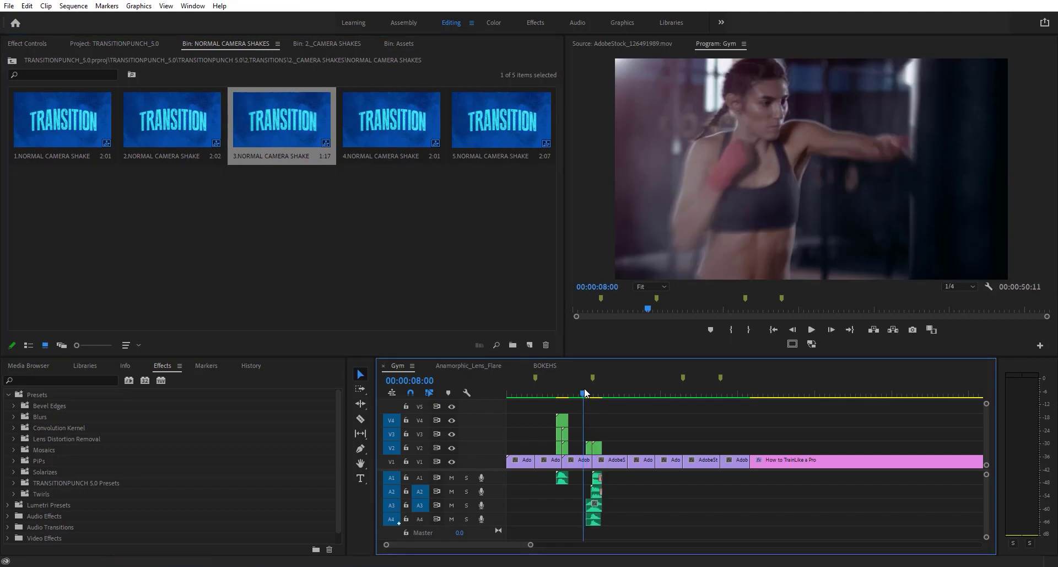
# Play back the camera shake twice, then close the NORMAL CAMERA SHAKES bin
pyautogui.press('space')
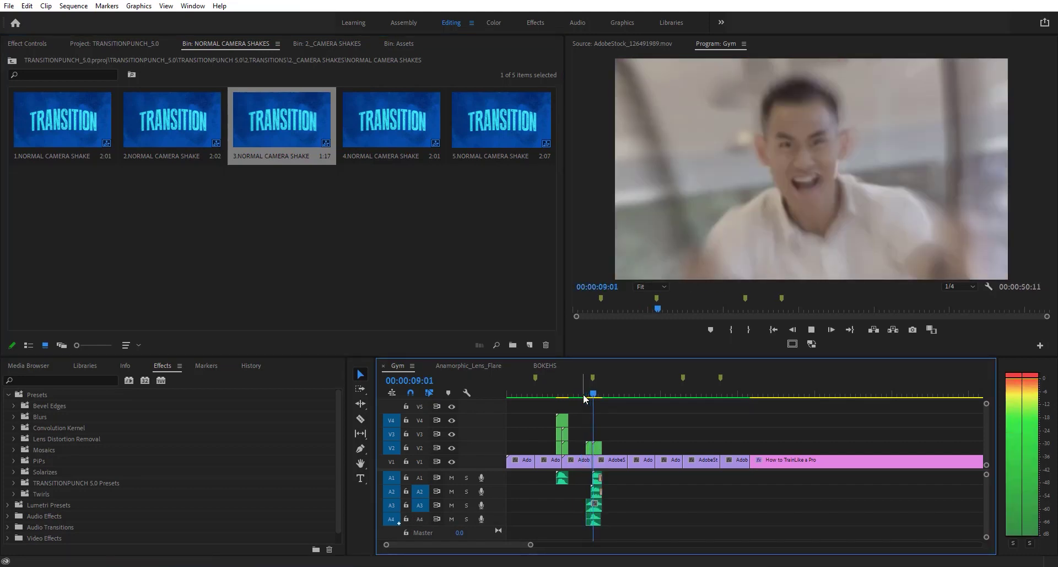
pyautogui.click(583, 395)
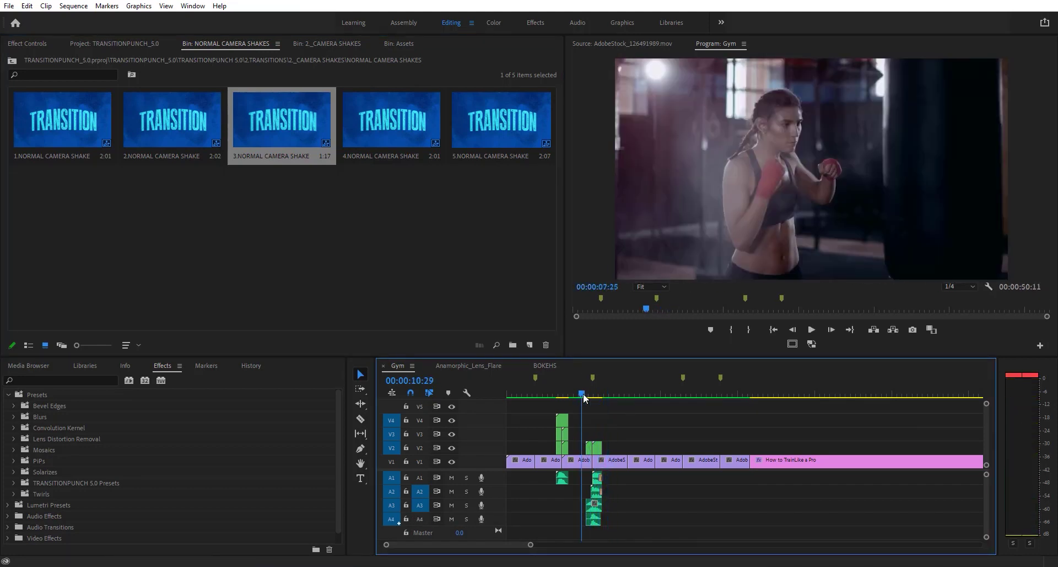
pyautogui.press('space')
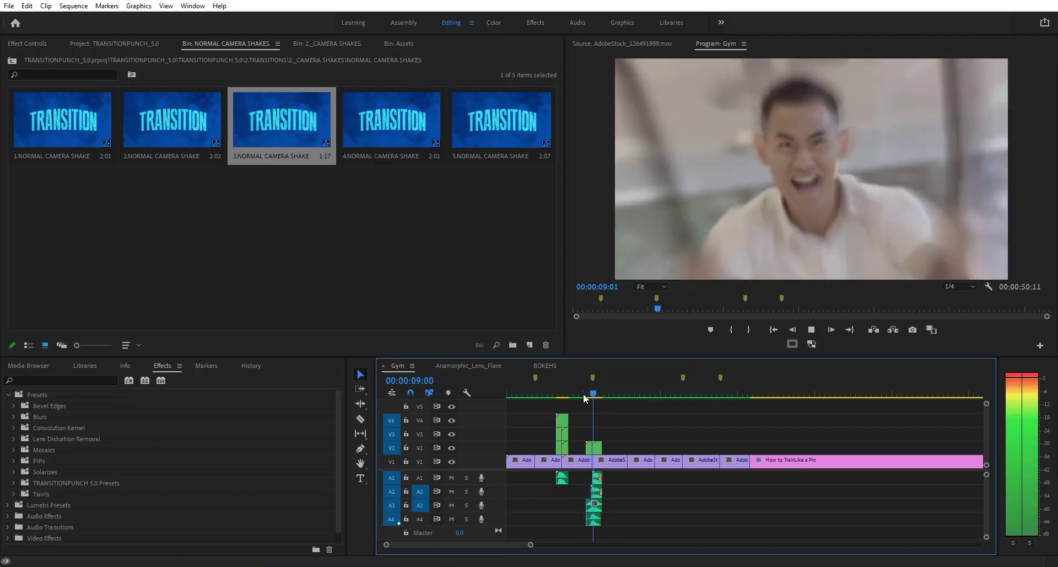
pyautogui.click(263, 130)
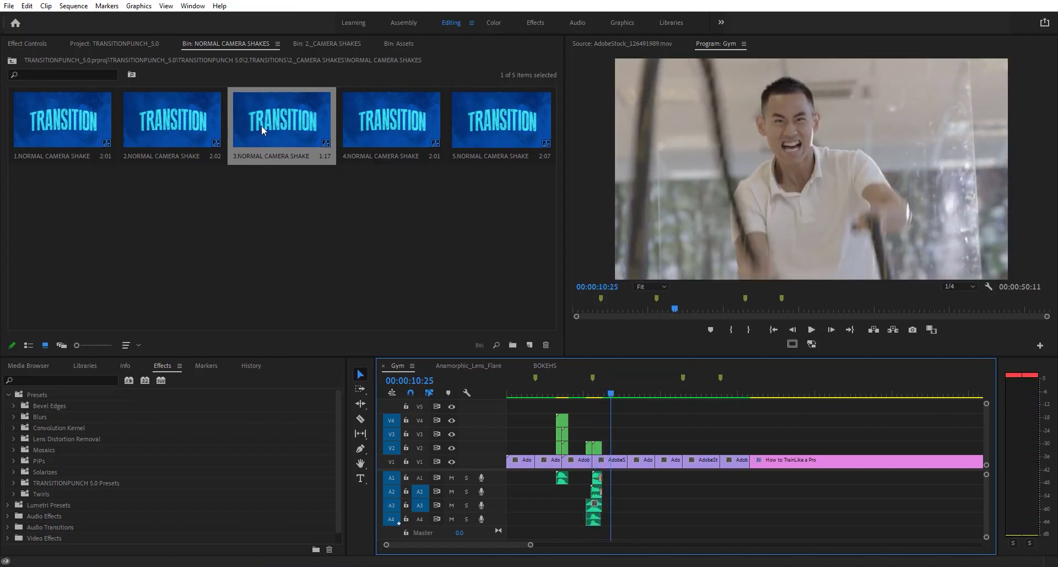
pyautogui.click(277, 43)
pyautogui.click(308, 47)
pyautogui.click(117, 43)
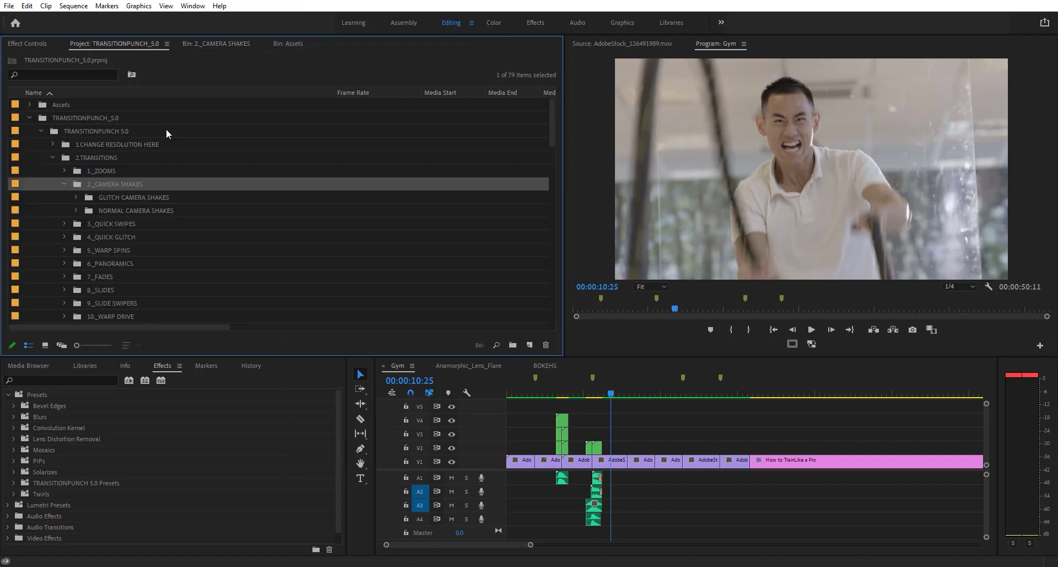
# Expand the 13_FILM REEL folder and open it as its own bin
pyautogui.scroll(-3, 110, 221)
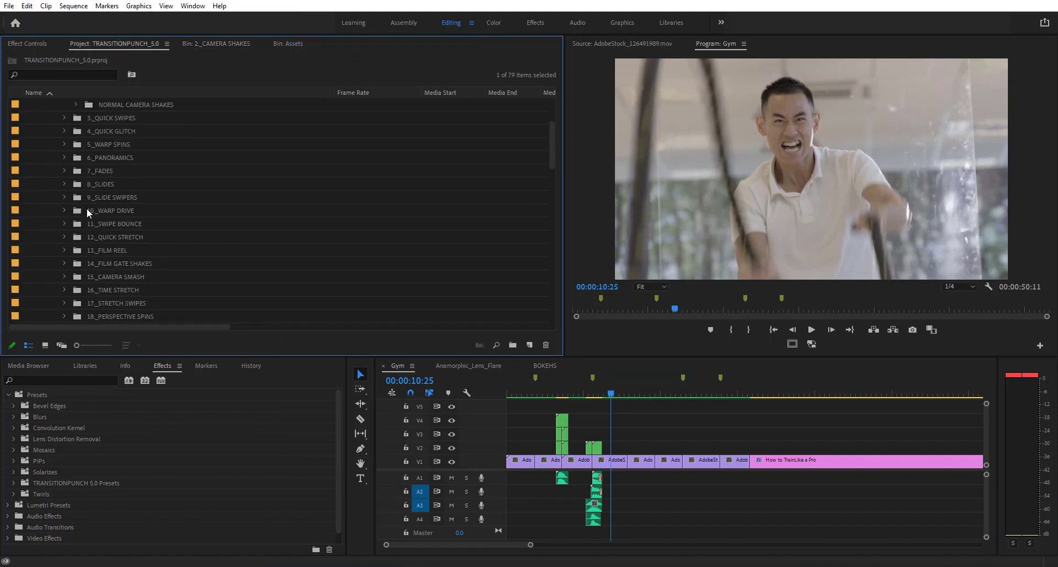
pyautogui.scroll(-2, 88, 211)
pyautogui.click(64, 197)
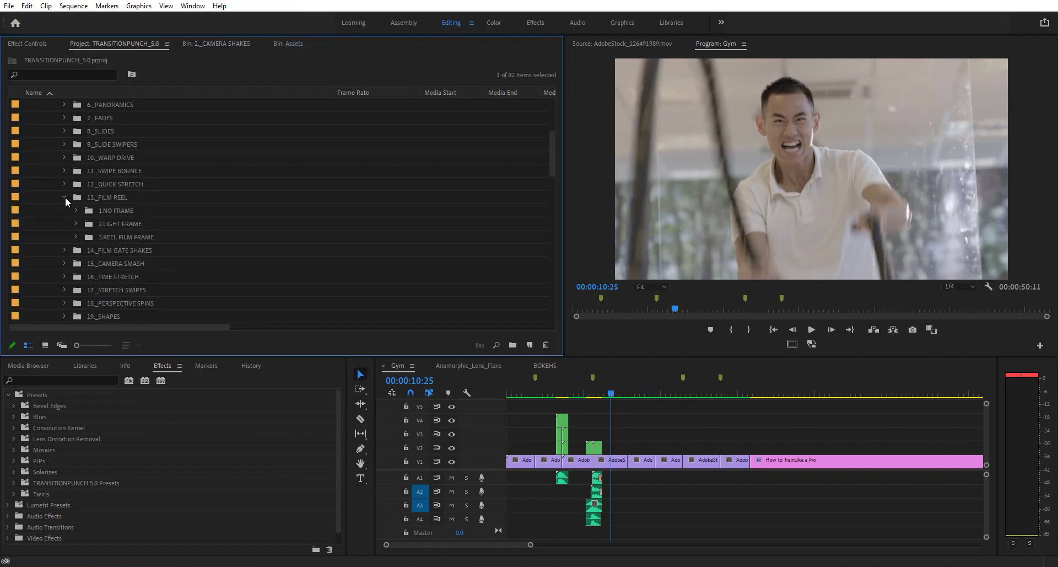
pyautogui.doubleClick(78, 198)
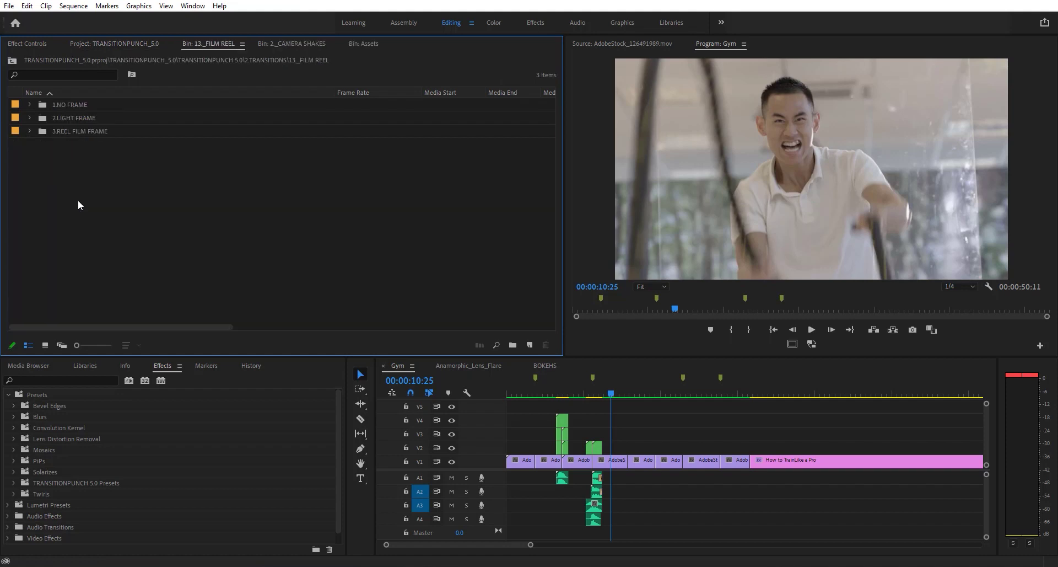
# Open the 3.REEL FILM FRAME subfolder as a bin in Icon View
pyautogui.click(30, 130)
pyautogui.click(31, 118)
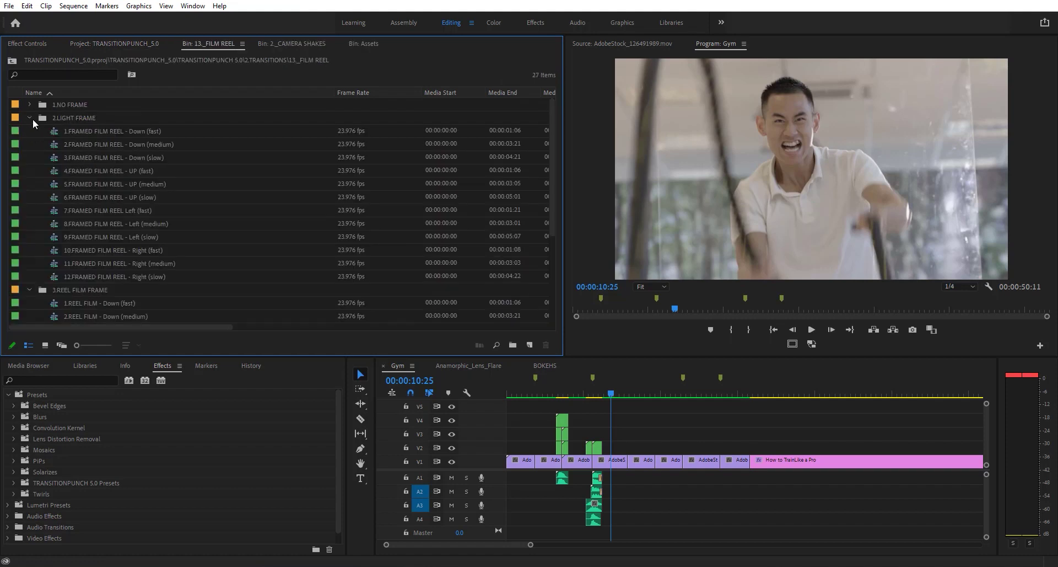
pyautogui.click(31, 105)
pyautogui.scroll(-1, 98, 193)
pyautogui.scroll(-9, 99, 194)
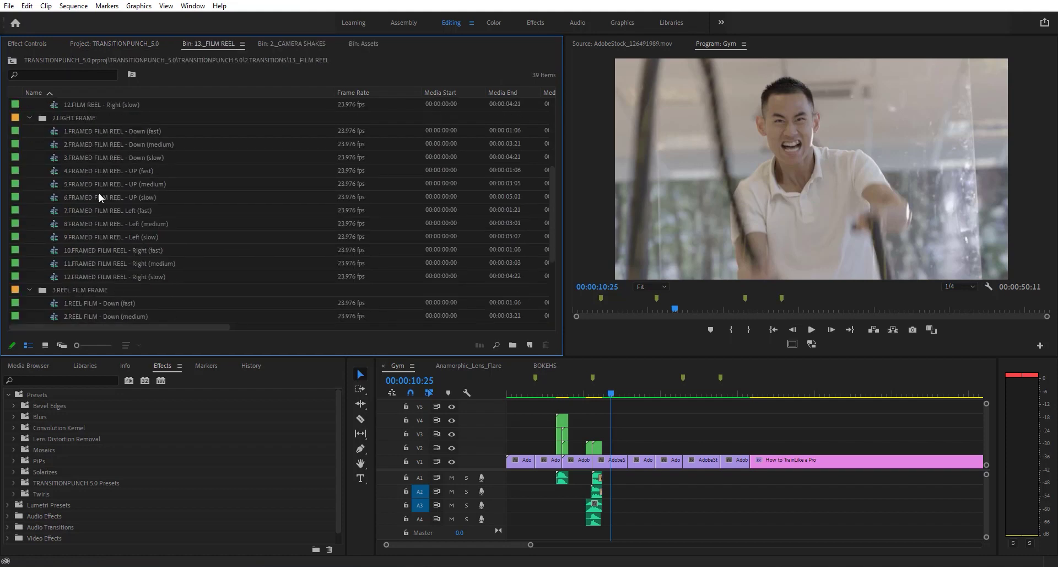
pyautogui.scroll(-2, 100, 220)
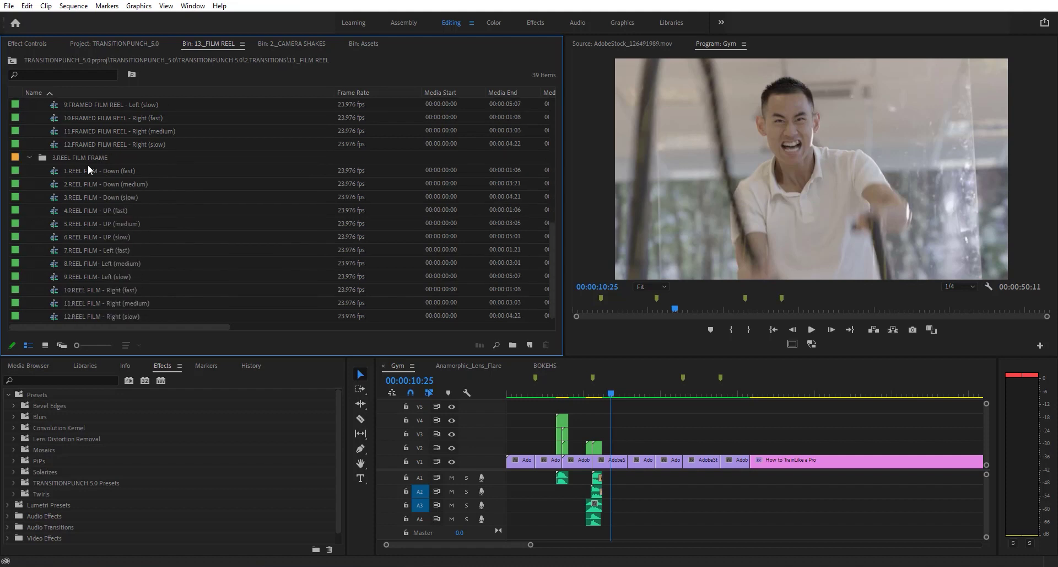
pyautogui.doubleClick(40, 157)
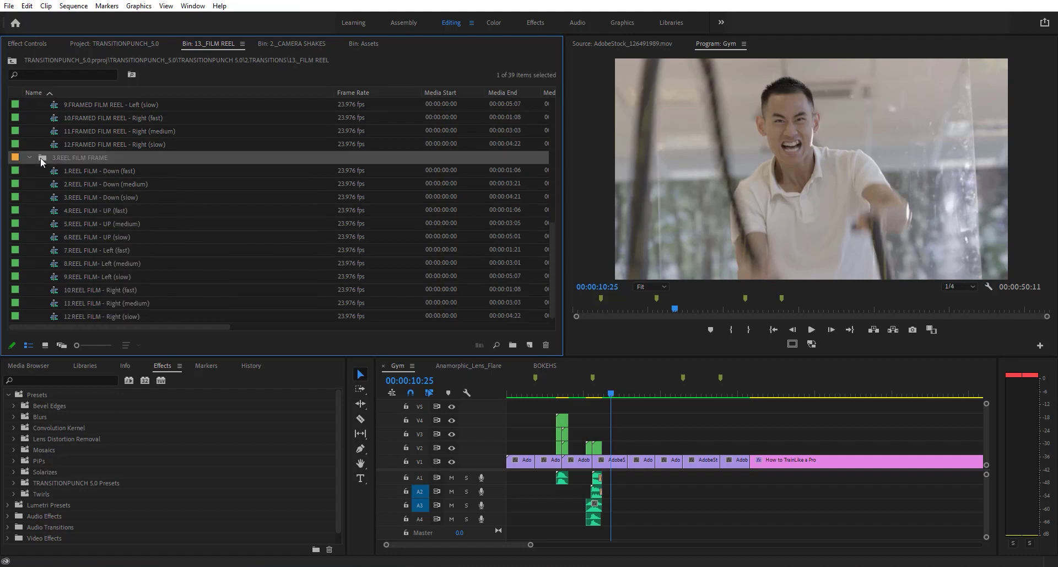
pyautogui.click(45, 345)
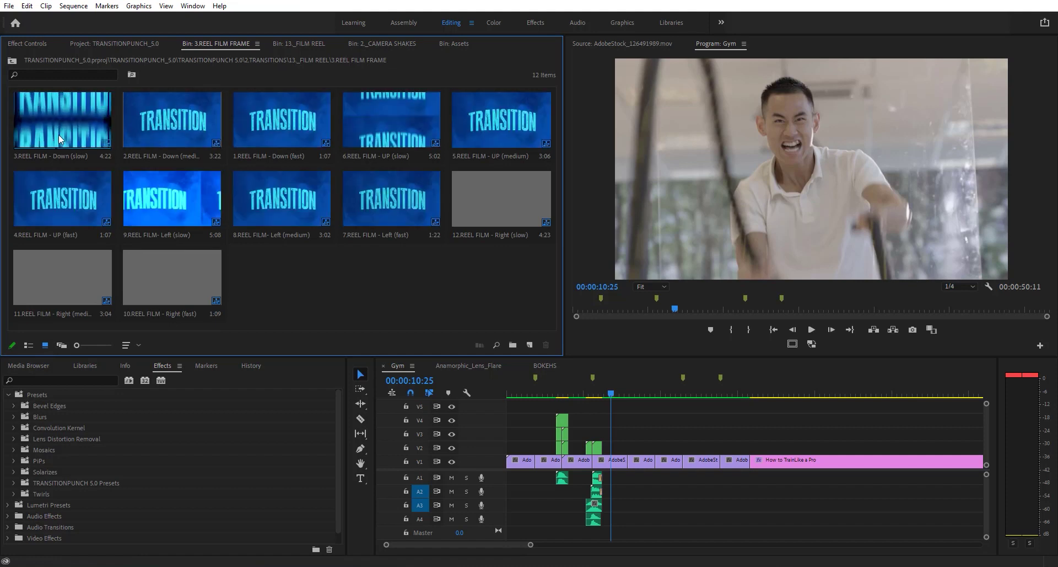
# Preview the 4.REEL FILM - UP (fast), 3.REEL FILM - Down (slow) and 2.REEL FILM - Down (medium) clips
pyautogui.click(20, 216)
pyautogui.press('space')
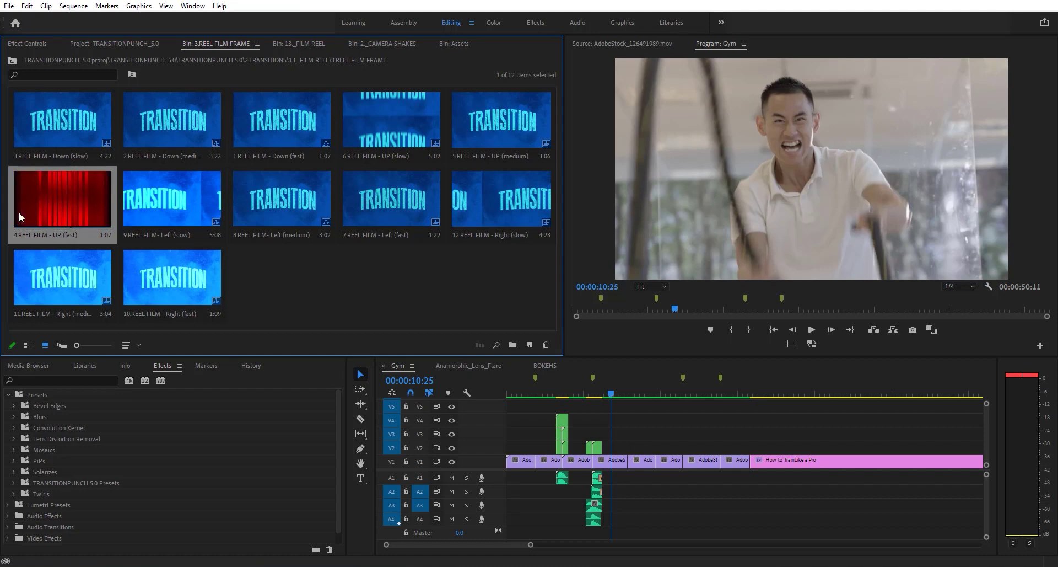
pyautogui.click(38, 116)
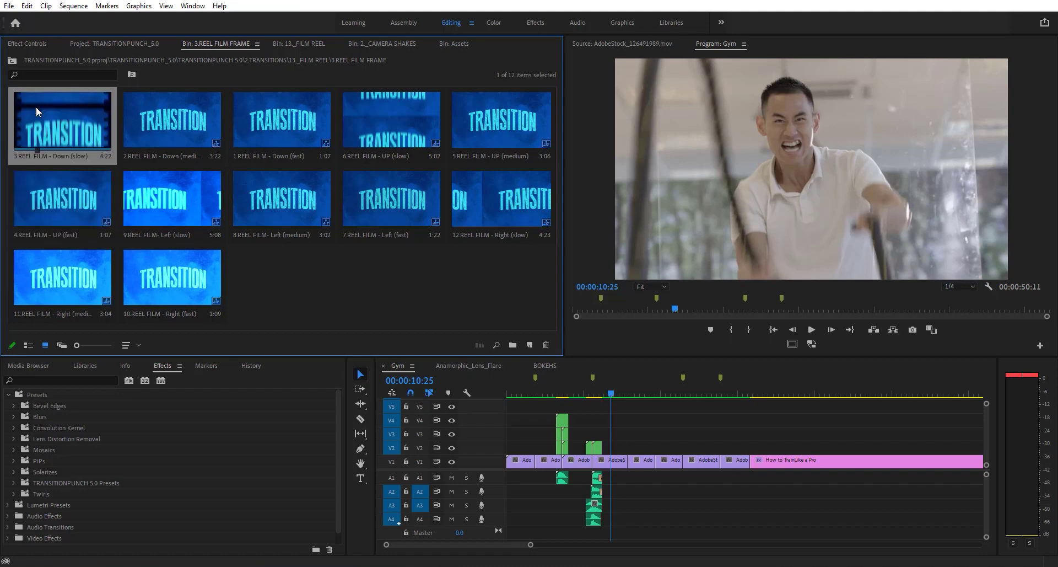
pyautogui.press('space')
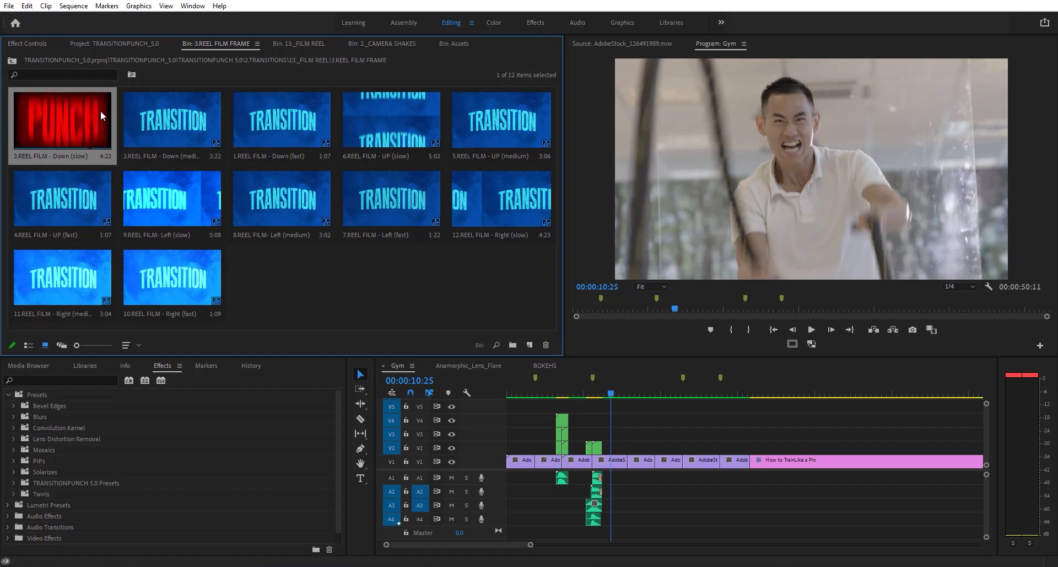
pyautogui.click(132, 131)
pyautogui.press('space')
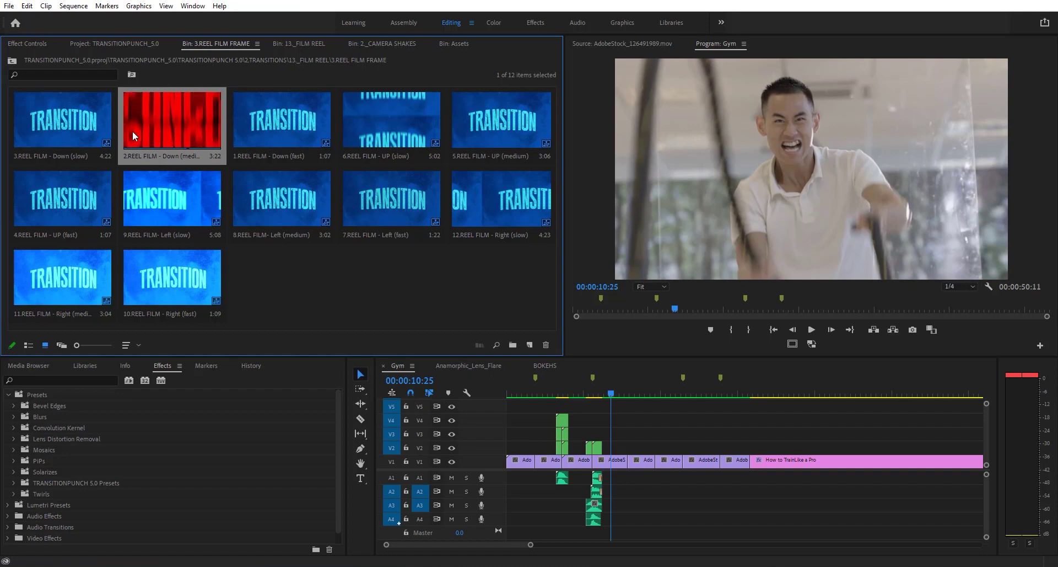
# Stack 2.REEL FILM - Down (medium) on tracks V2–V5 and A2, then play the sequence to check it
pyautogui.moveTo(146, 128); pyautogui.dragTo(356, 226)
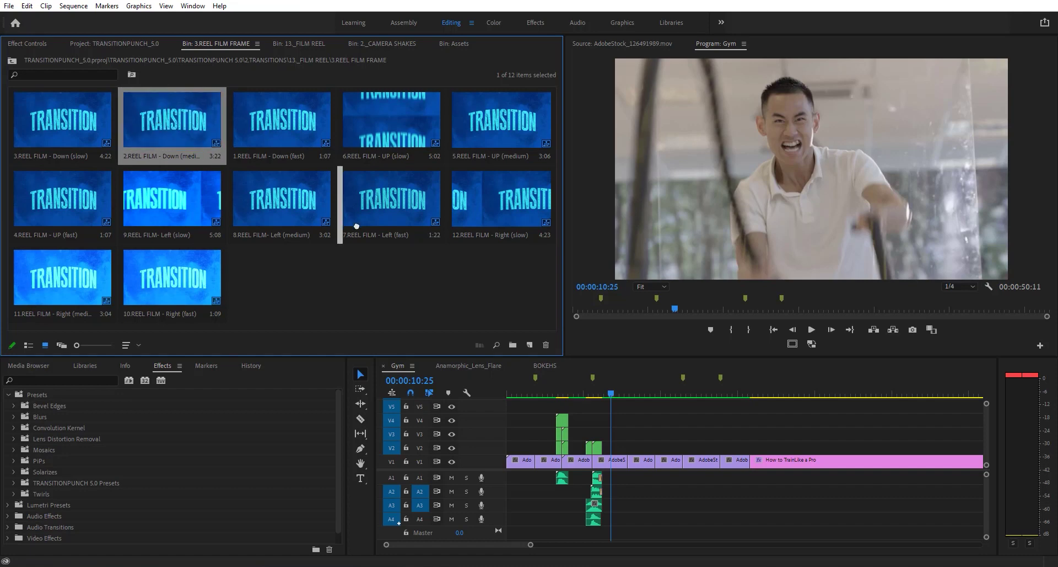
pyautogui.moveTo(567, 359); pyautogui.dragTo(685, 453)
pyautogui.moveTo(657, 393)
pyautogui.mouseDown()
pyautogui.moveTo(623, 392)
pyautogui.moveTo(723, 392)
pyautogui.moveTo(636, 393)
pyautogui.moveTo(649, 393)
pyautogui.mouseUp()
pyautogui.press('space')
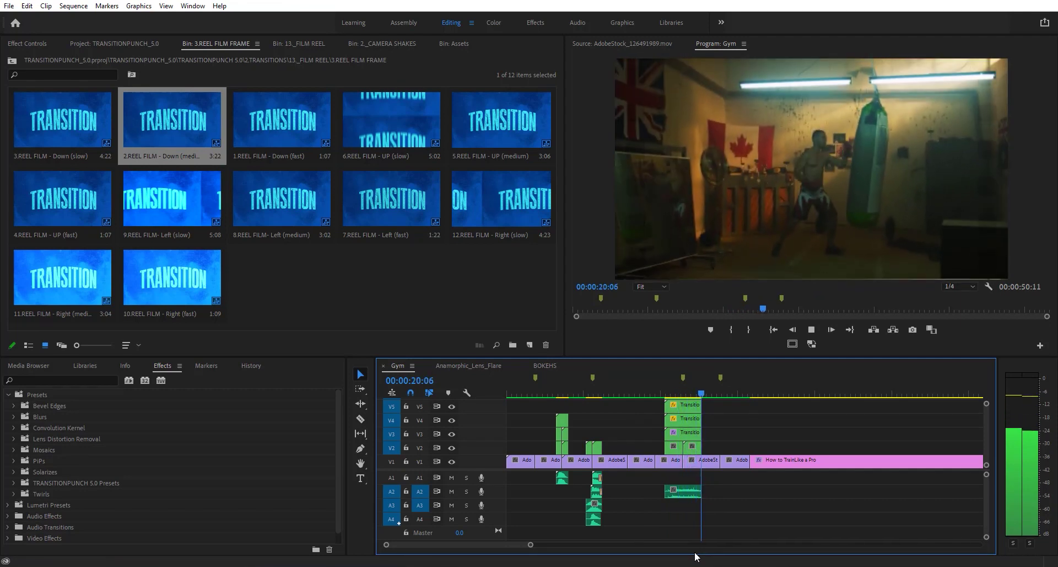
pyautogui.press('space')
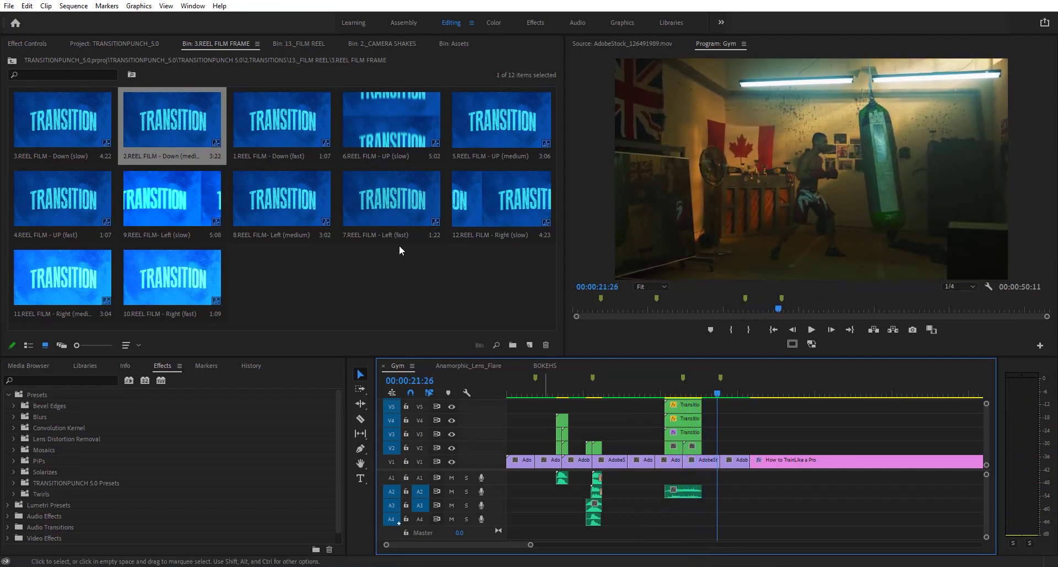
pyautogui.click(262, 44)
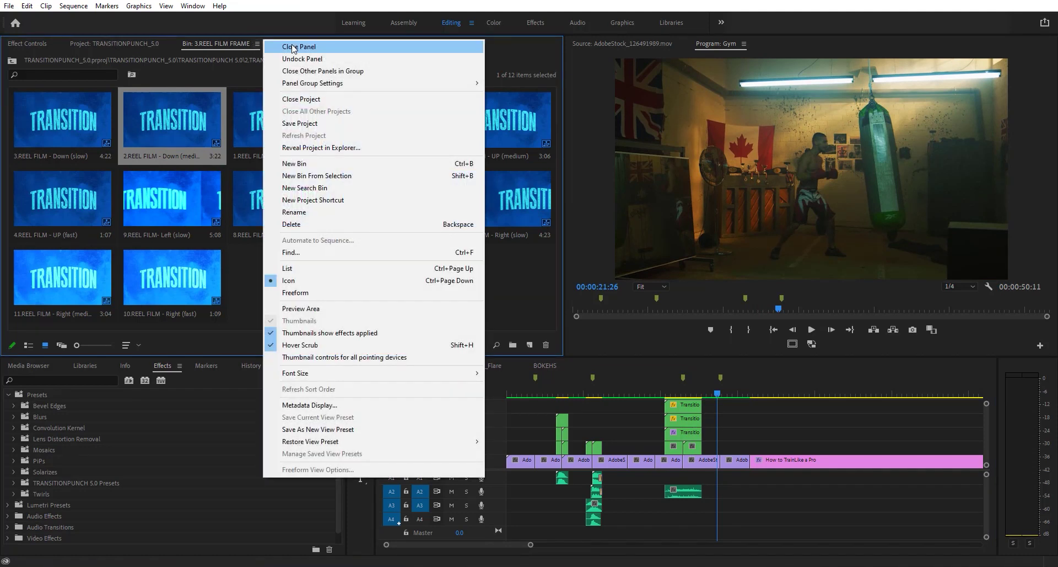
# Close the 3.REEL FILM FRAME, 13_FILM REEL and 2_CAMERA SHAKES bin tabs
pyautogui.click(271, 47)
pyautogui.click(246, 43)
pyautogui.click(273, 47)
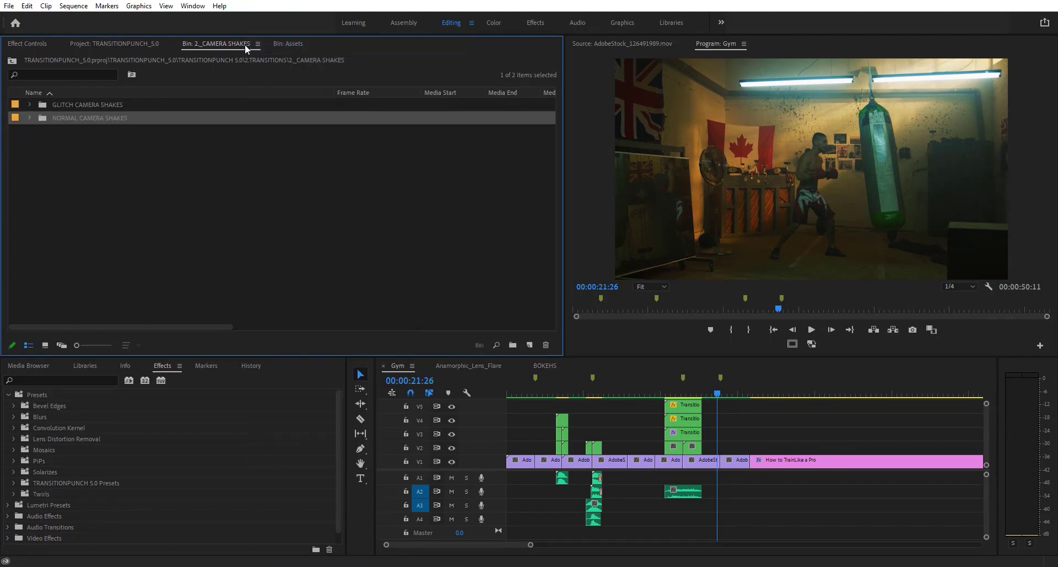
pyautogui.click(257, 44)
pyautogui.click(270, 47)
pyautogui.click(121, 43)
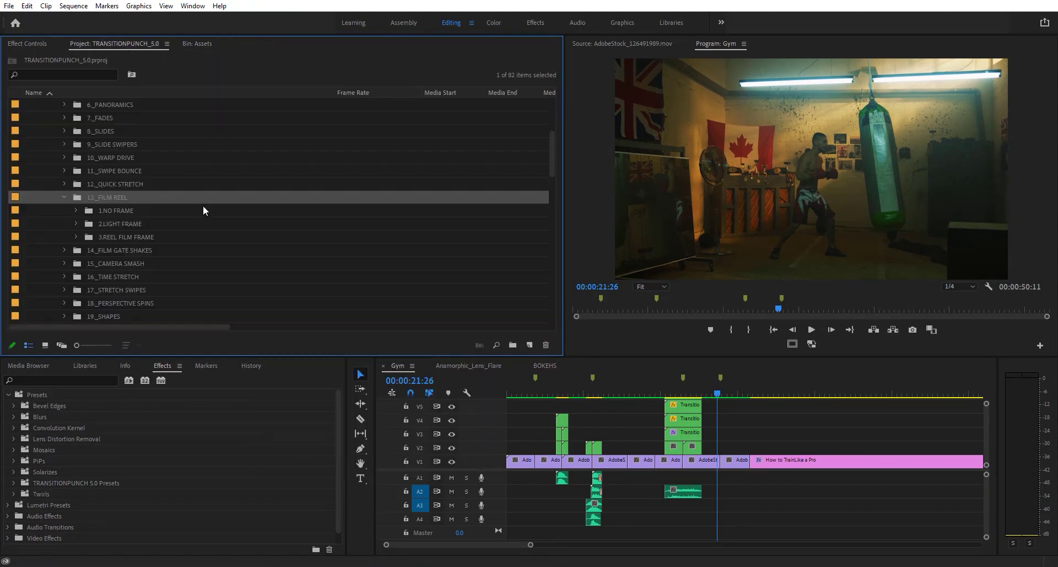
# Scroll the project list down and expand the 65_HATCH SLICES folder
pyautogui.scroll(-3, 187, 209)
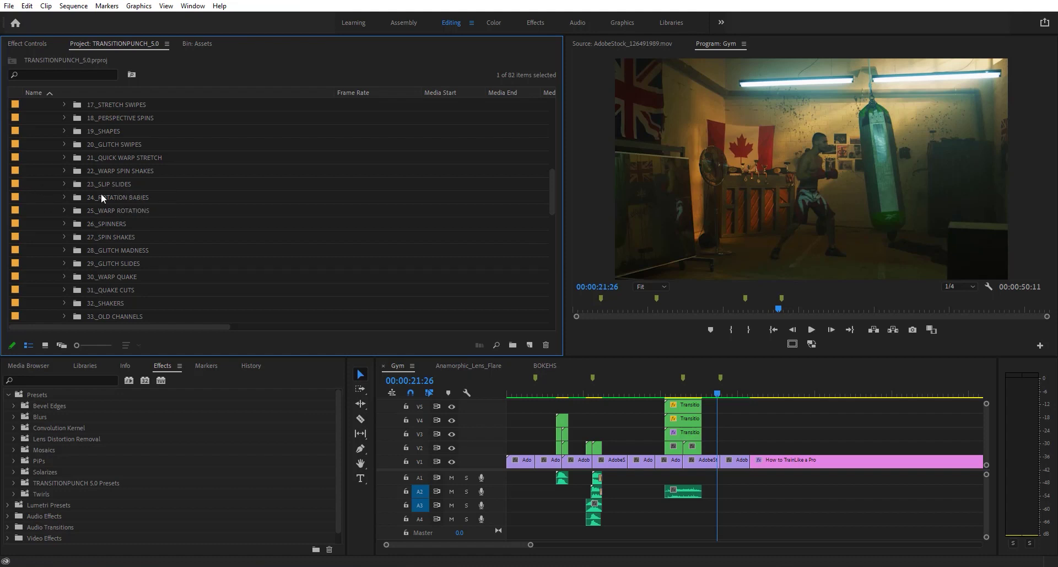
pyautogui.scroll(-2, 101, 194)
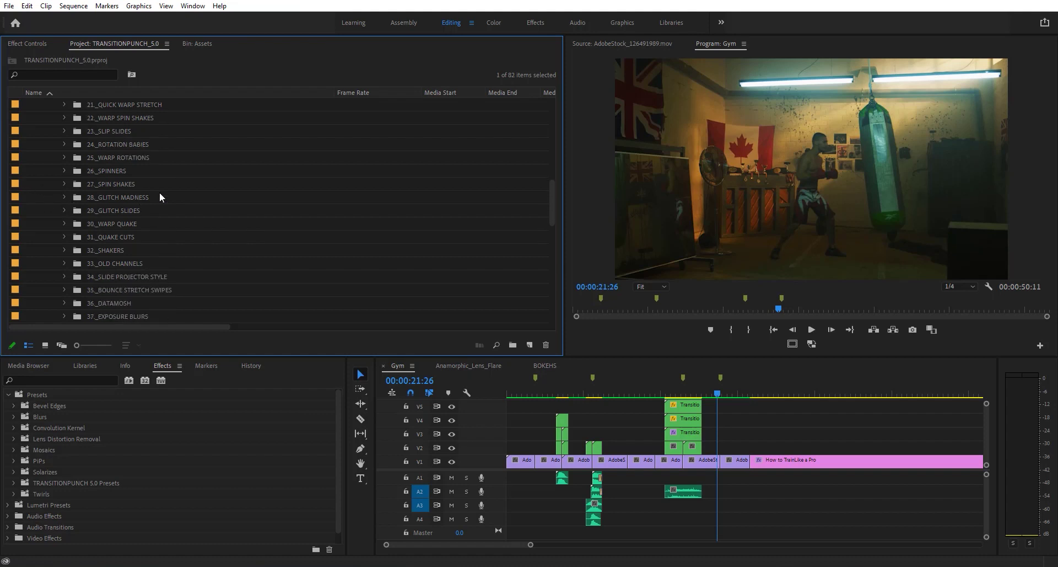
pyautogui.scroll(-2, 159, 192)
pyautogui.scroll(-1, 133, 196)
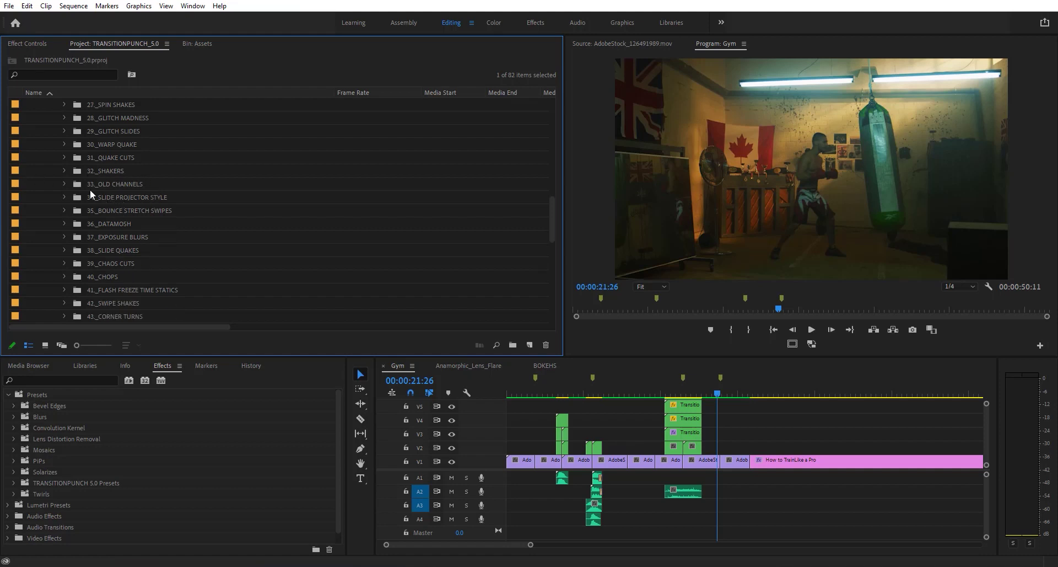
pyautogui.scroll(-1, 135, 206)
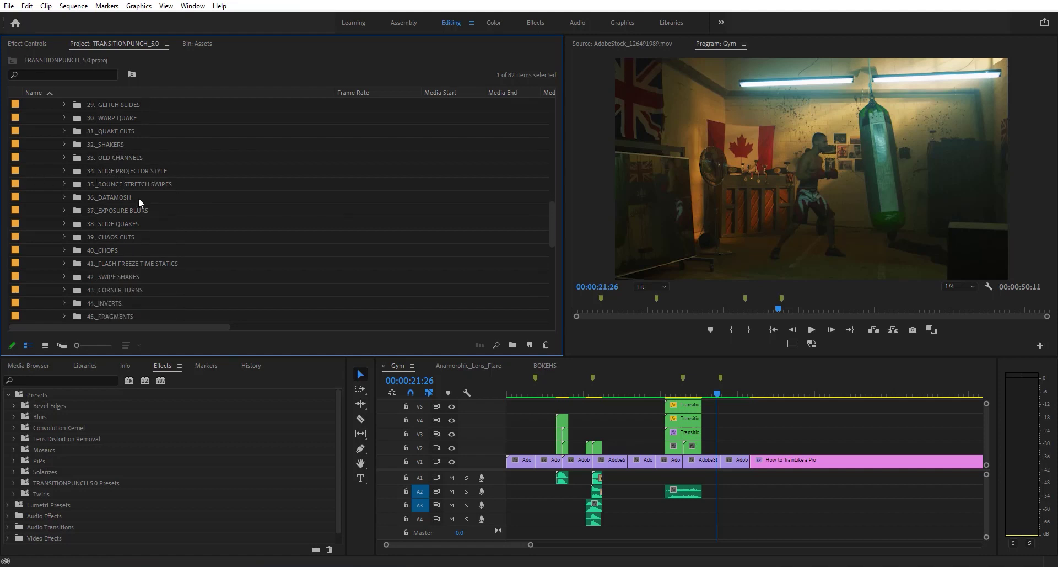
pyautogui.scroll(-1, 166, 209)
pyautogui.scroll(-3, 70, 208)
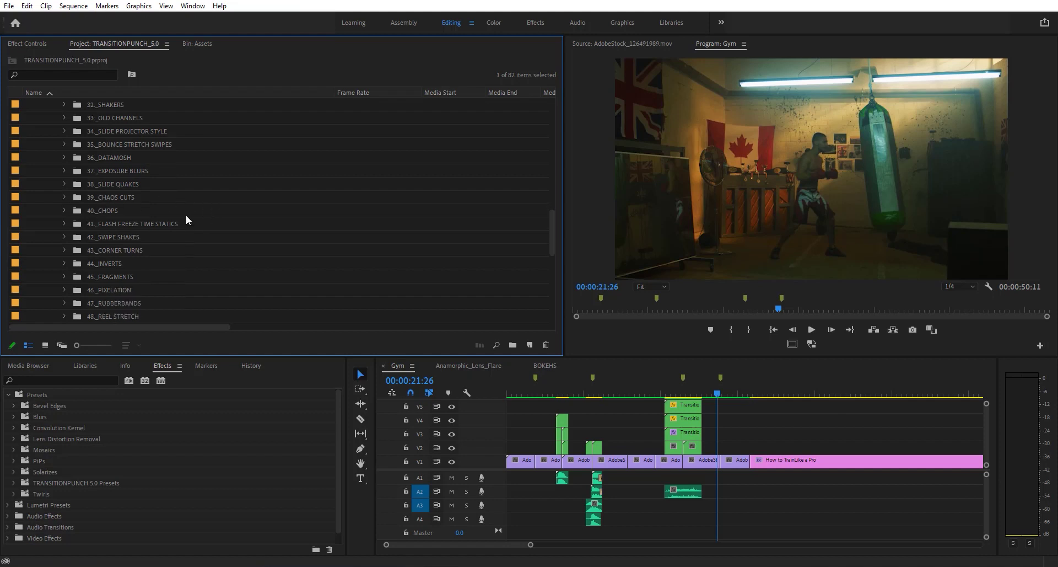
pyautogui.scroll(-3, 192, 224)
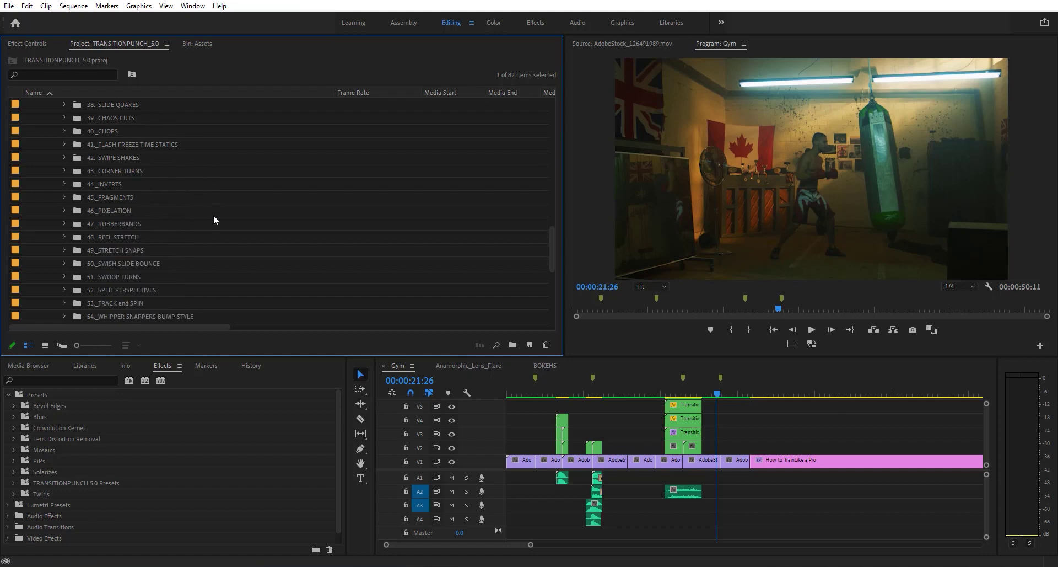
pyautogui.scroll(-4, 208, 211)
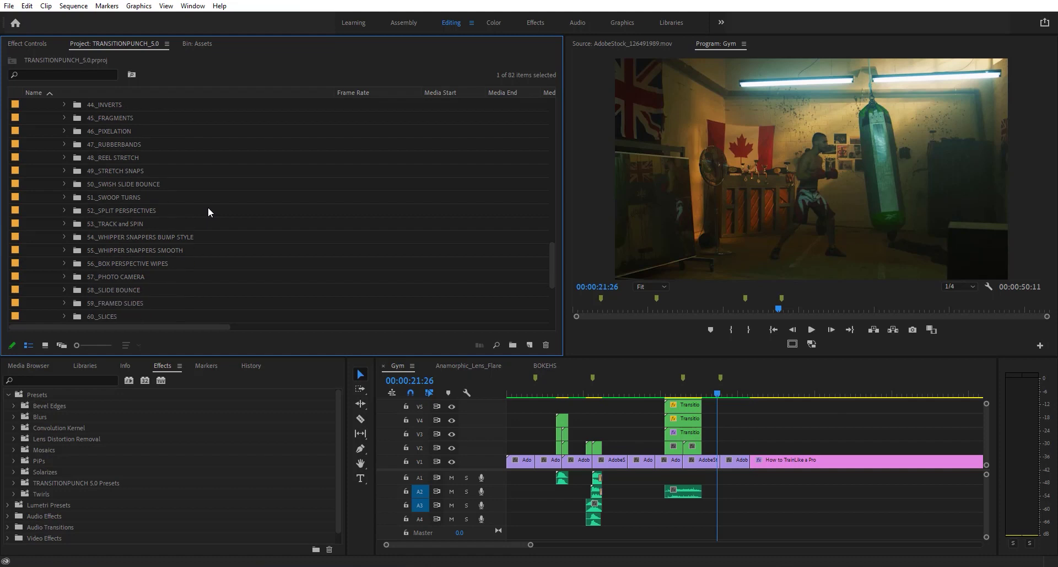
pyautogui.scroll(-5, 207, 220)
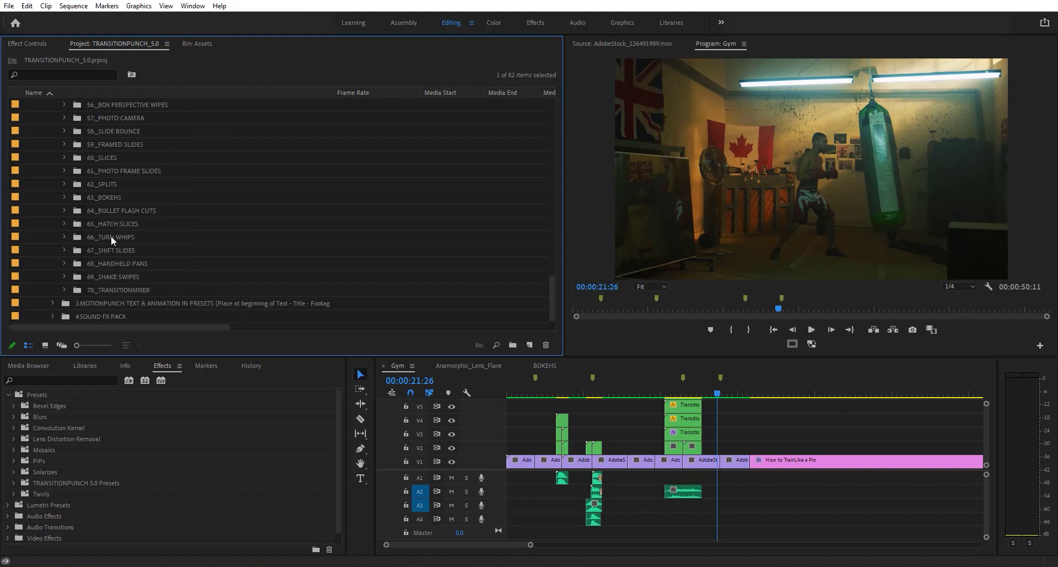
pyautogui.click(64, 223)
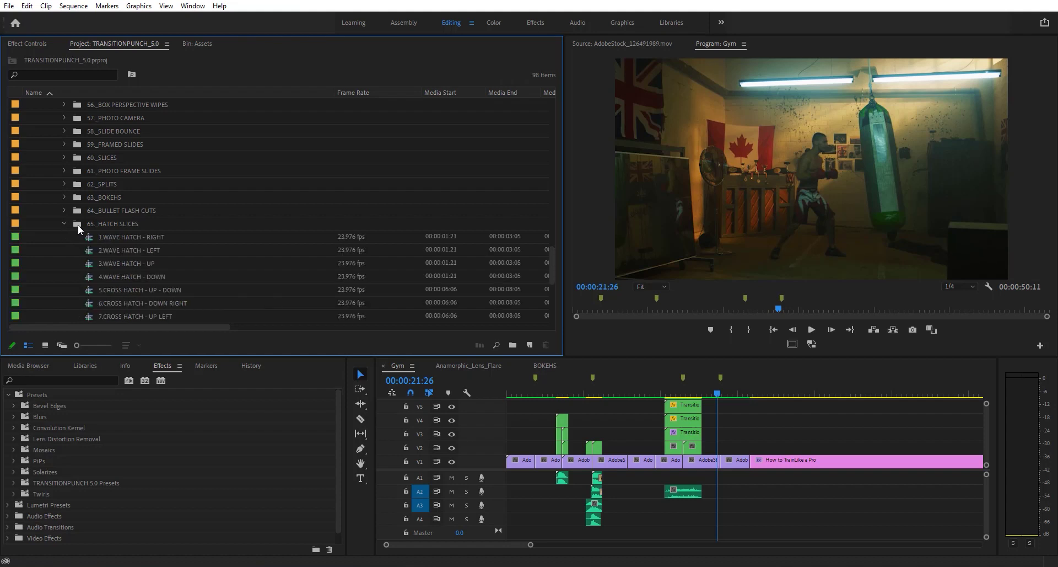
# Open 65_HATCH SLICES as a thumbnail bin, preview three hatch clips, then scroll the project list
pyautogui.doubleClick(78, 223)
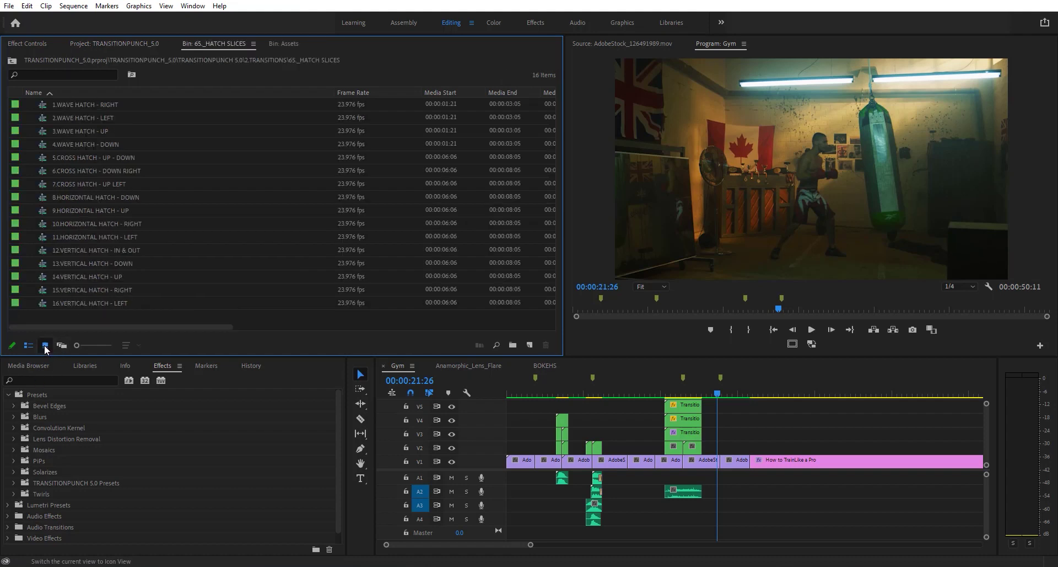
pyautogui.click(45, 345)
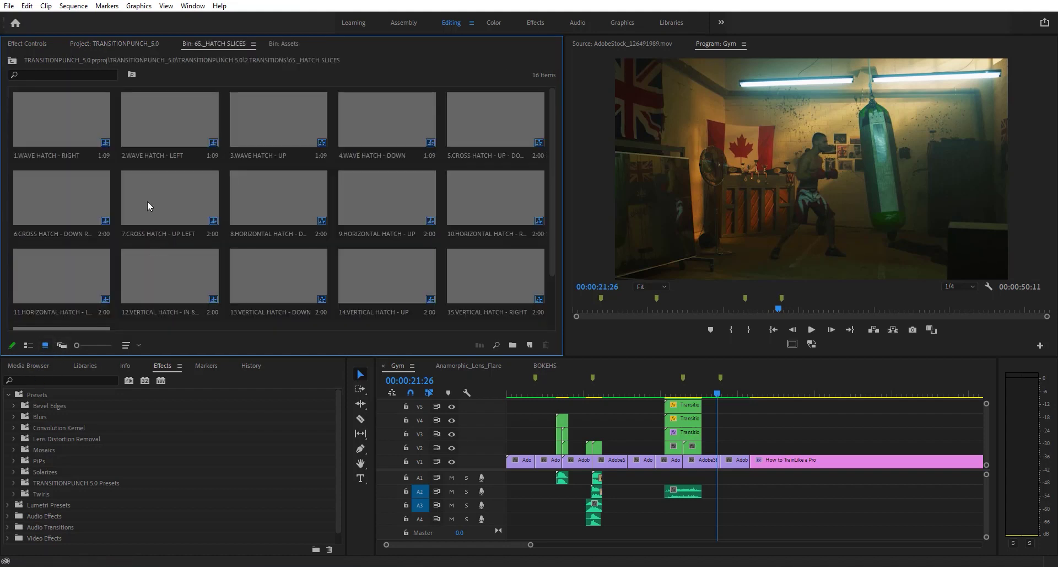
pyautogui.click(130, 292)
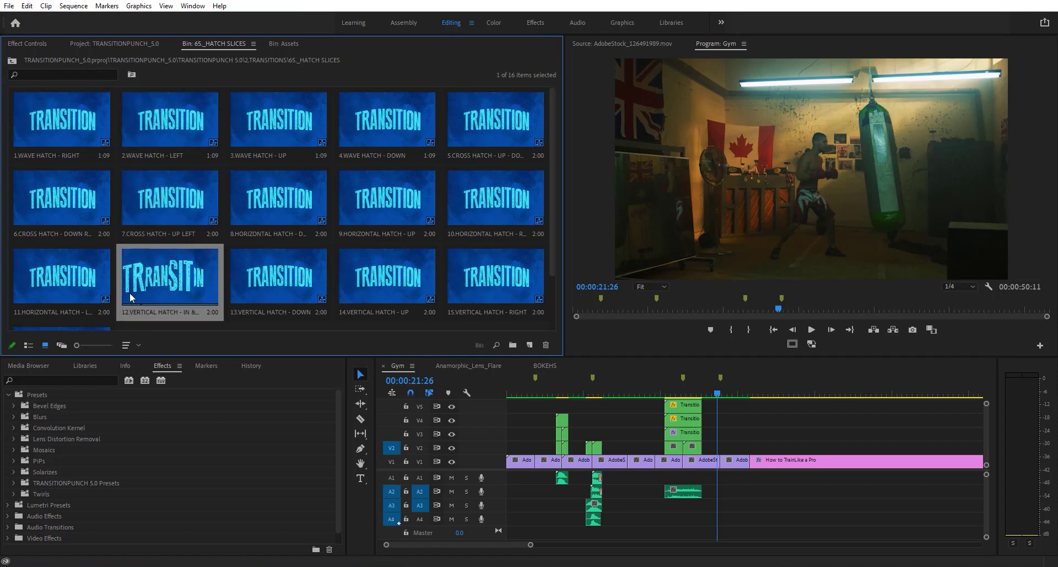
pyautogui.click(237, 201)
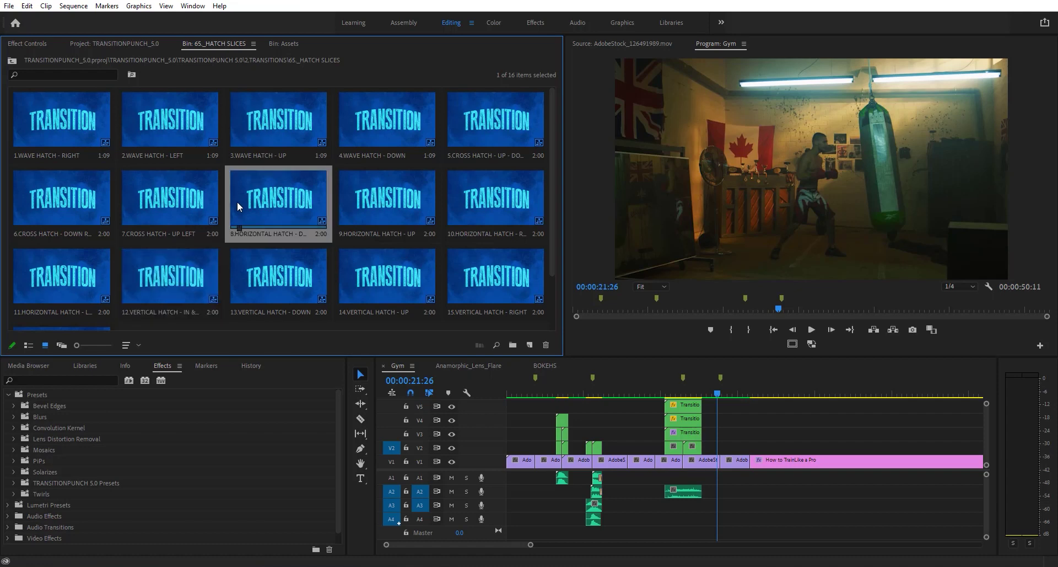
pyautogui.click(242, 287)
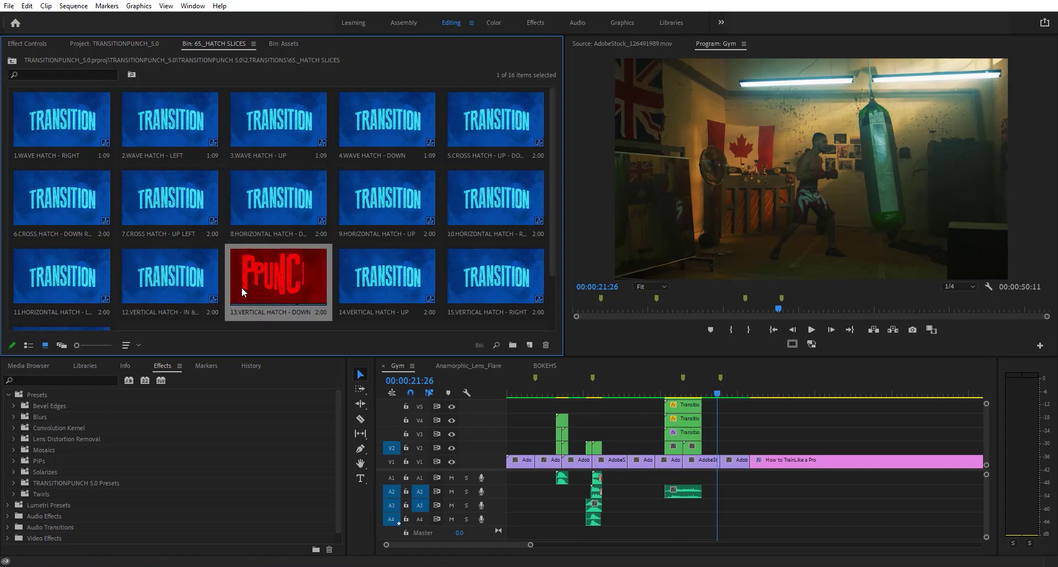
pyautogui.click(135, 45)
pyautogui.scroll(-5, 138, 223)
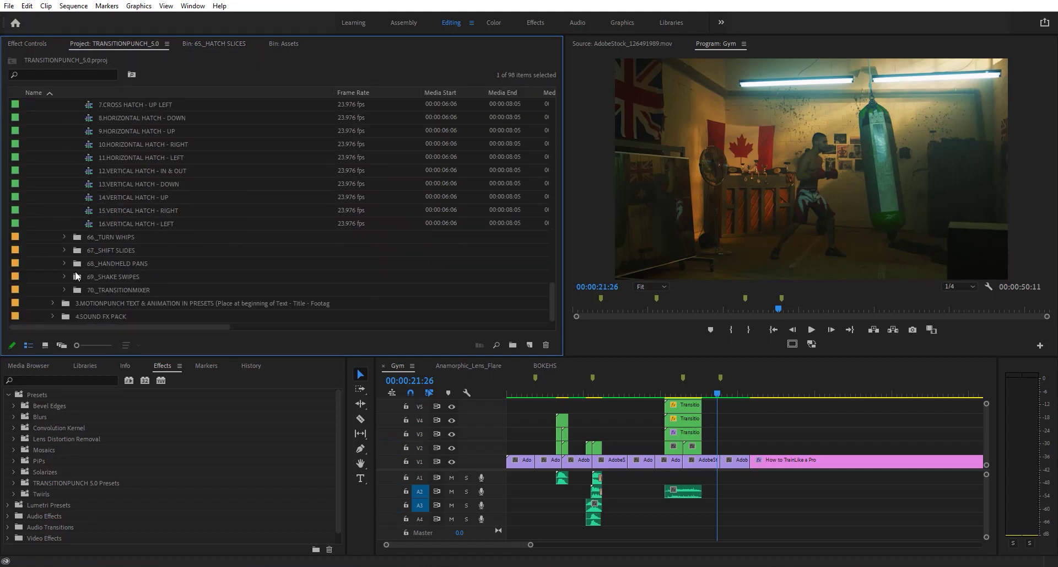
# Open the 68._HANDHELD PANS folder as a bin in Icon View
pyautogui.click(64, 263)
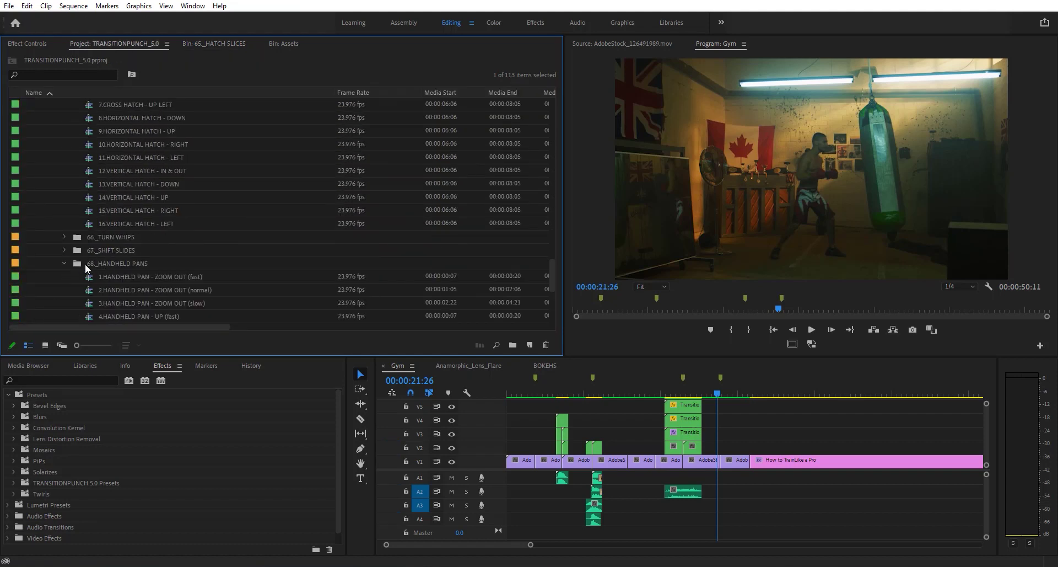
pyautogui.doubleClick(81, 263)
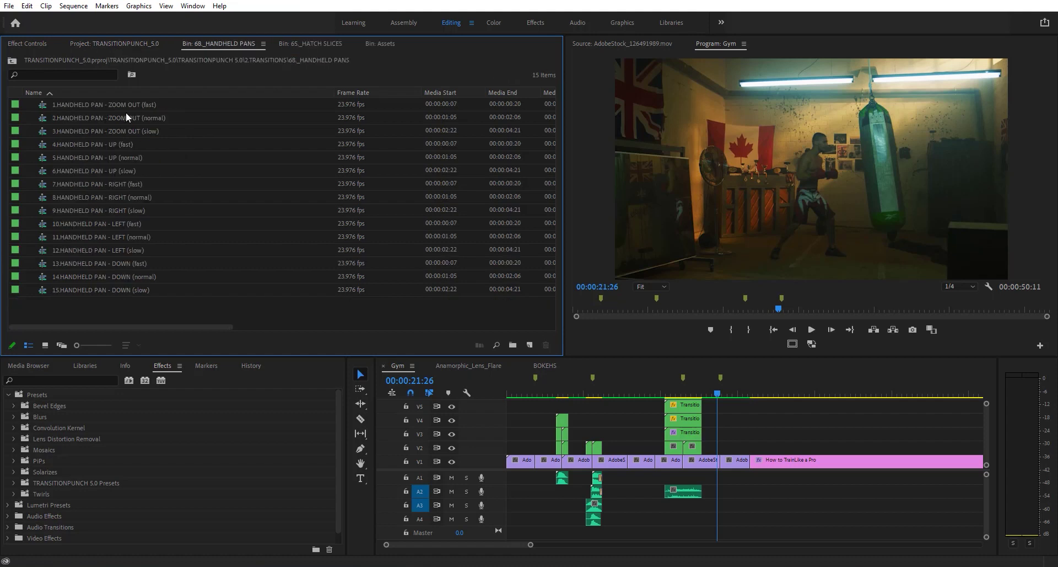
pyautogui.click(45, 345)
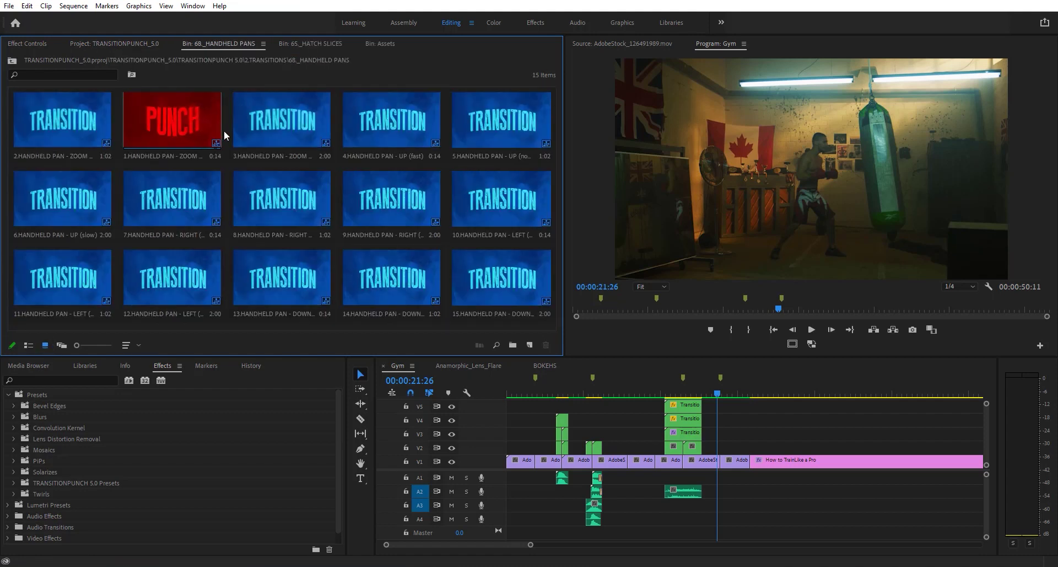
# Preview the handheld pan zoom, right (normal), down (fast) and left (slow) clips
pyautogui.click(237, 130)
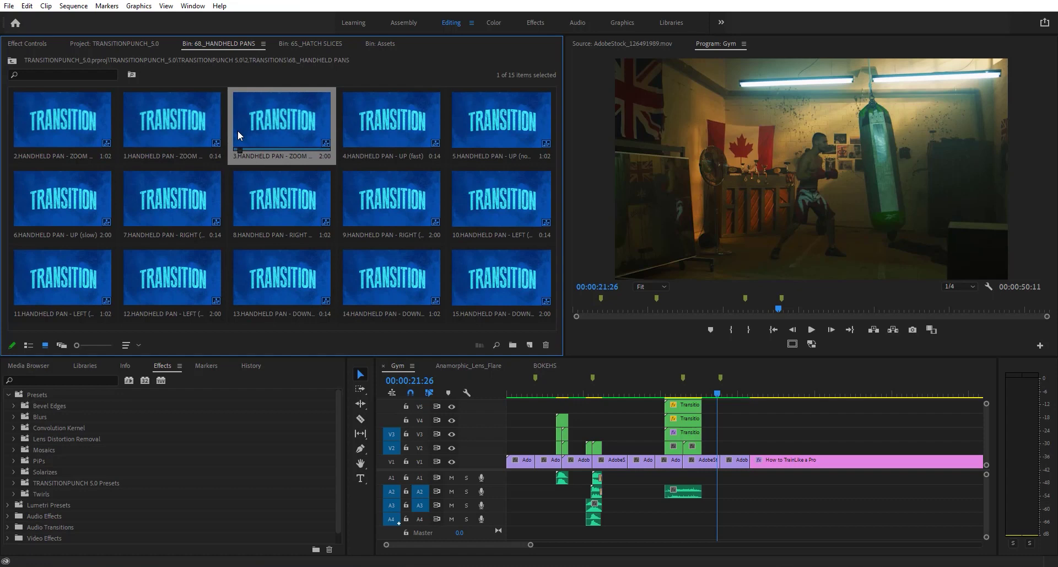
pyautogui.press('space')
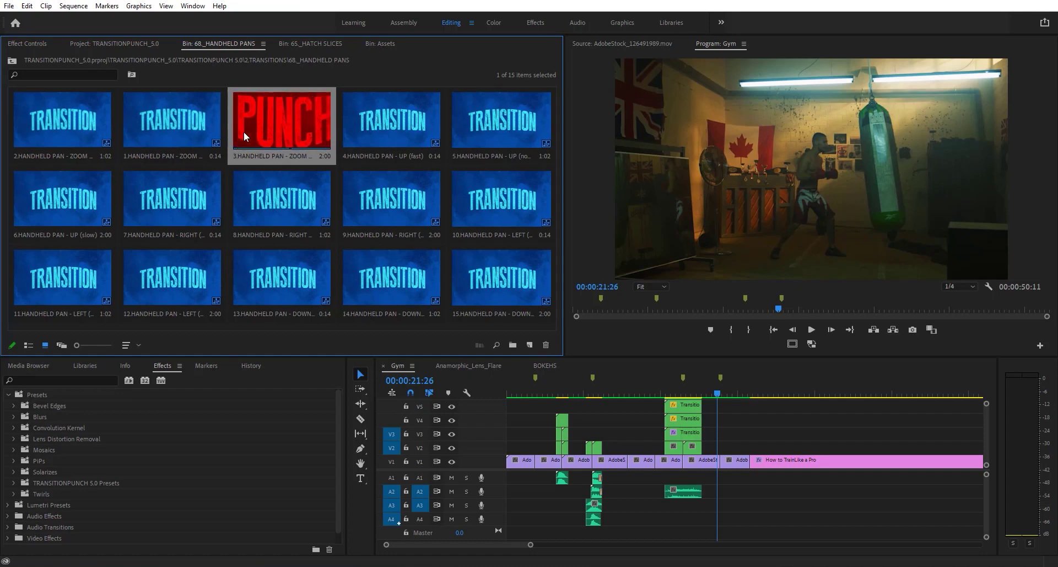
pyautogui.click(239, 212)
pyautogui.press('space')
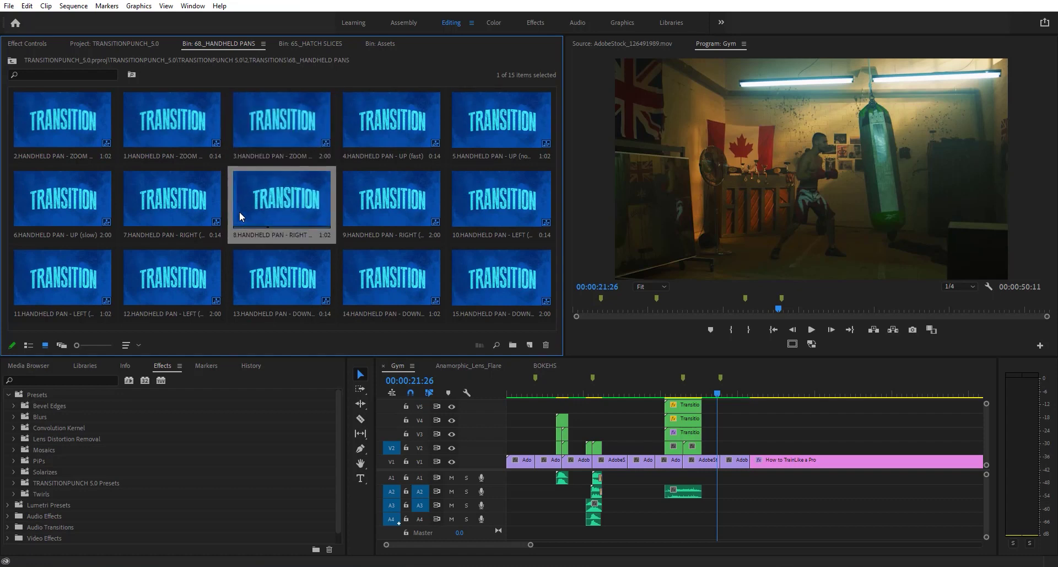
pyautogui.click(242, 279)
pyautogui.press('space')
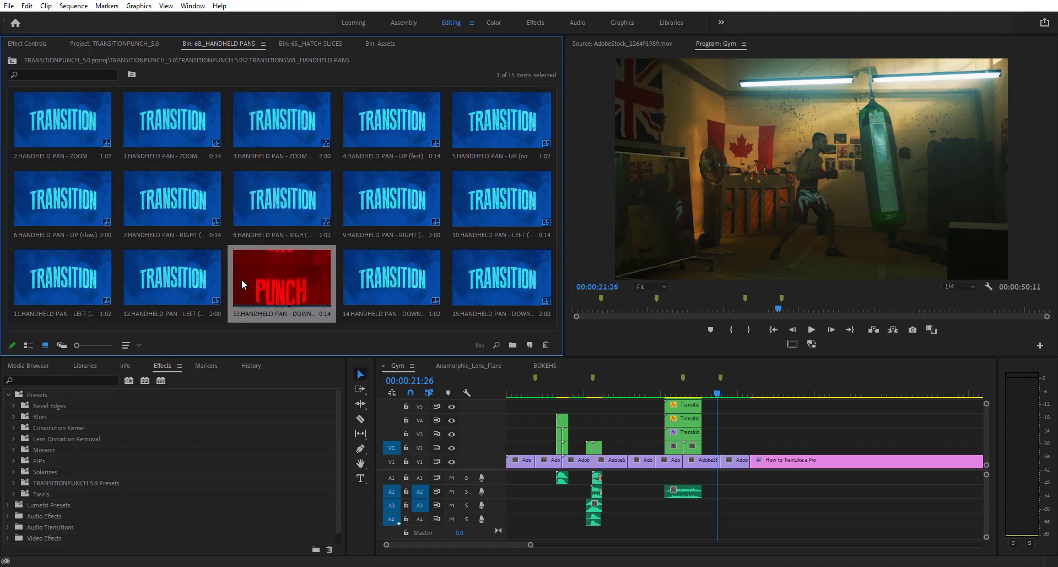
pyautogui.click(136, 288)
pyautogui.press('space')
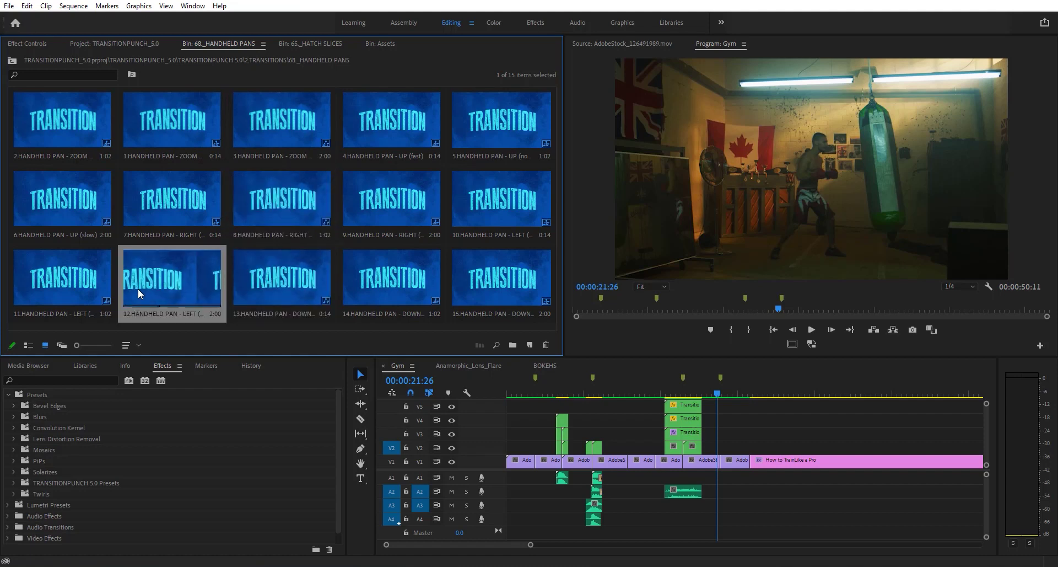
# Place 3.HANDHELD PAN - ZOOM above the gym footage at the playhead and play it back
pyautogui.moveTo(269, 114); pyautogui.dragTo(723, 454)
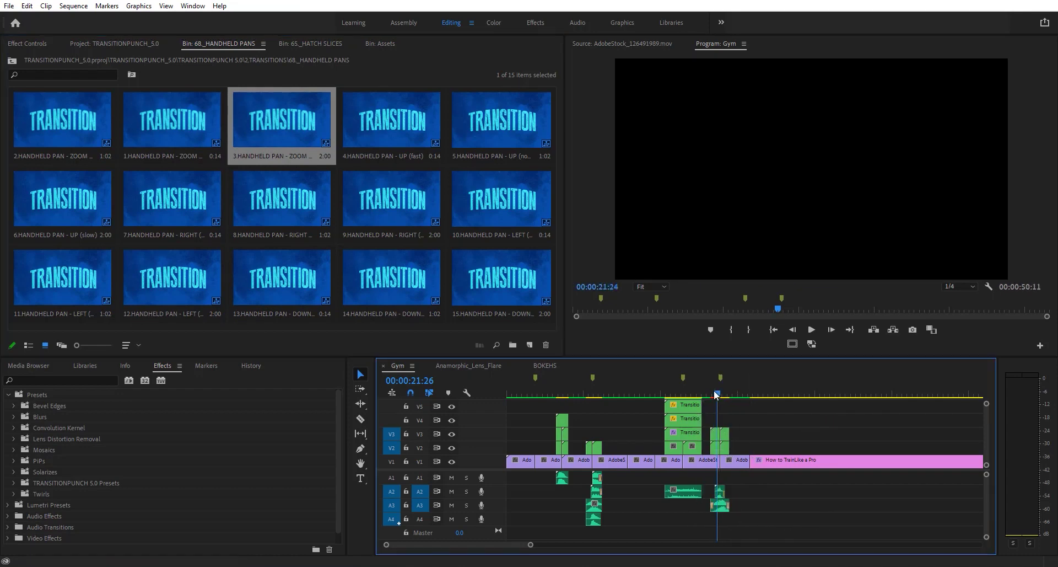
pyautogui.moveTo(719, 392); pyautogui.dragTo(708, 398)
pyautogui.press('space')
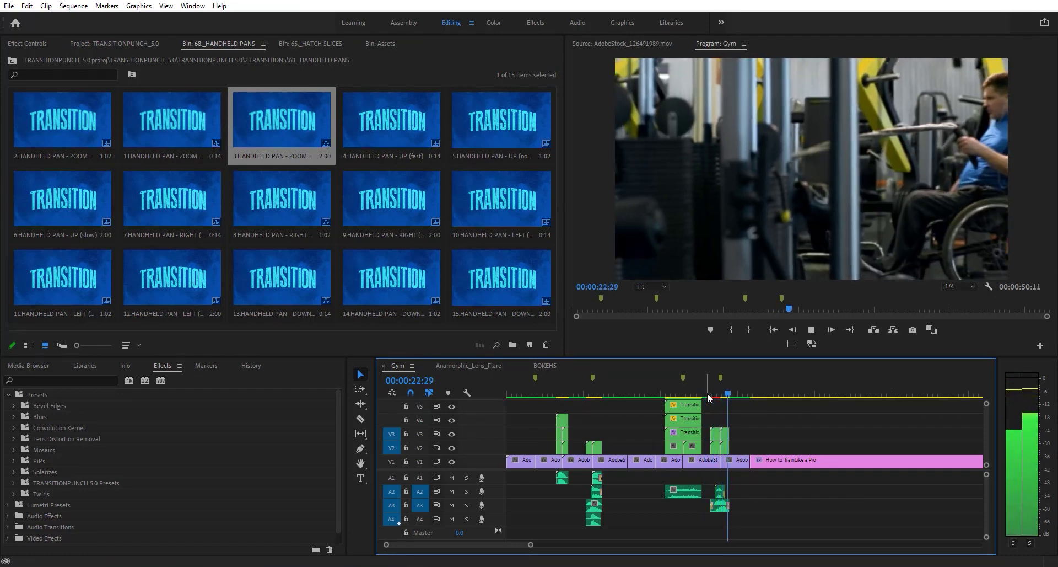
pyautogui.click(709, 396)
pyautogui.press('space')
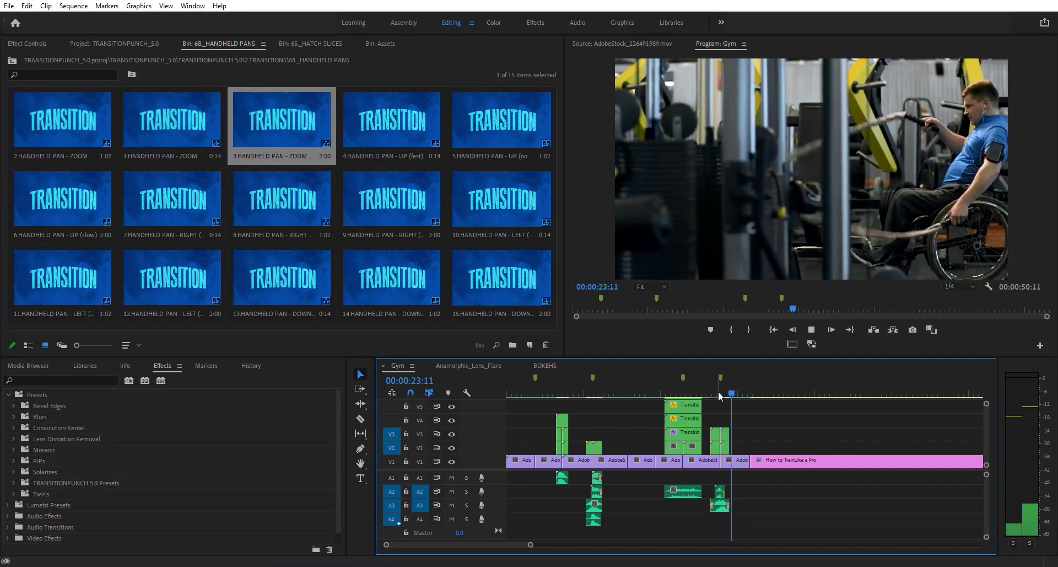
pyautogui.click(619, 397)
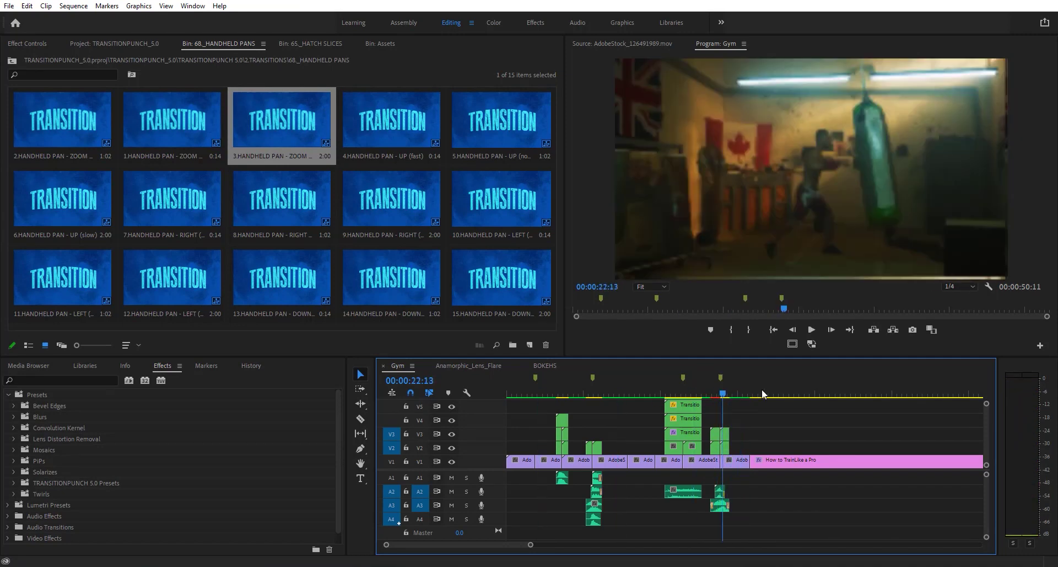
# Set the Out point at 24:28 and the In point near 04:09, then play the range
pyautogui.click(748, 394)
pyautogui.press('o')
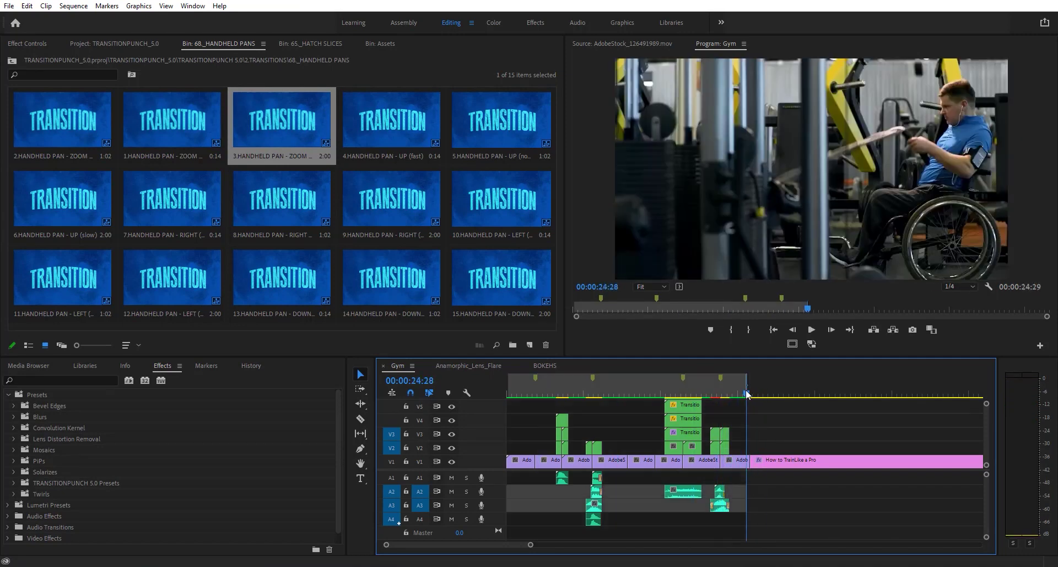
pyautogui.moveTo(748, 394)
pyautogui.mouseDown()
pyautogui.moveTo(489, 401)
pyautogui.moveTo(557, 398)
pyautogui.moveTo(539, 399)
pyautogui.moveTo(547, 401)
pyautogui.mouseUp()
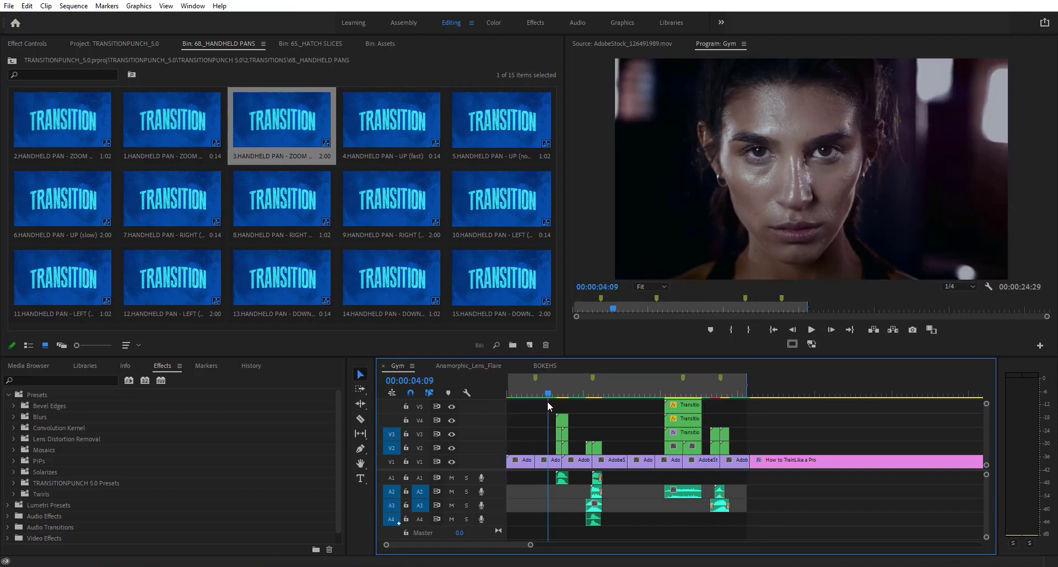
pyautogui.press('i')
pyautogui.press('space')
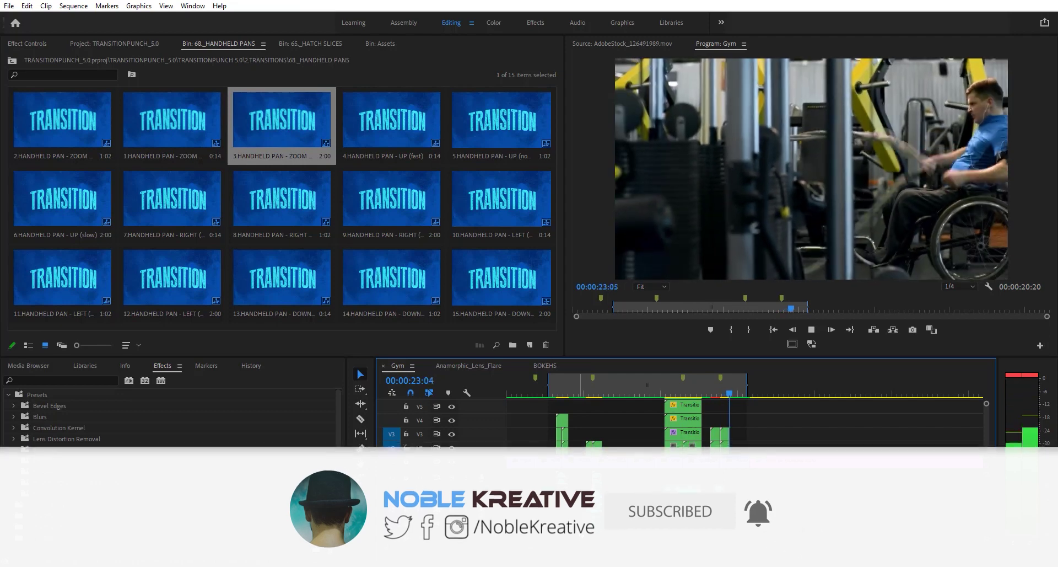
# Expand the A2 track, try lowering its clip volume, undo it, and collapse A2
pyautogui.press('space')
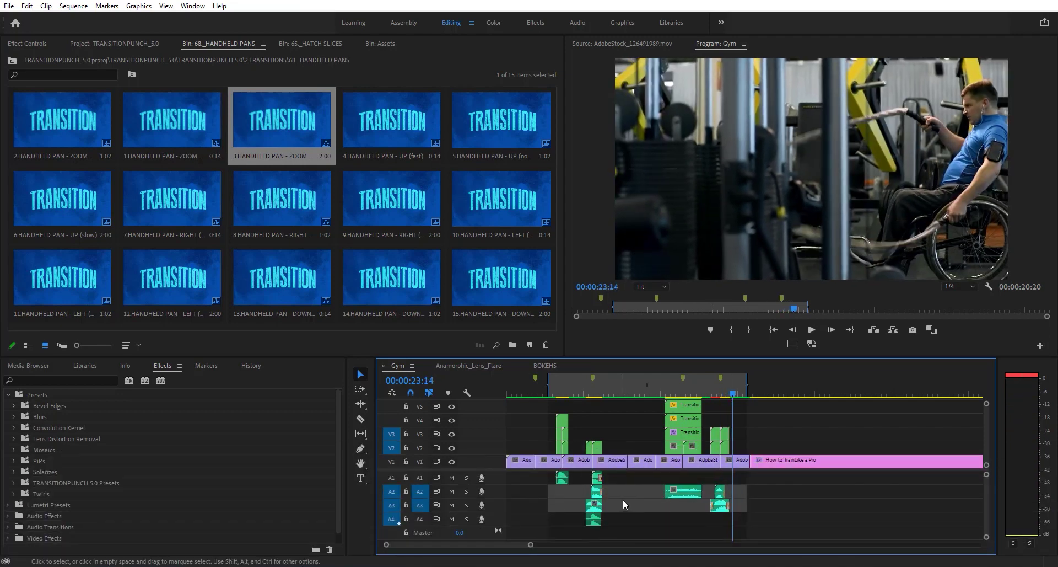
pyautogui.scroll(4, 650, 495)
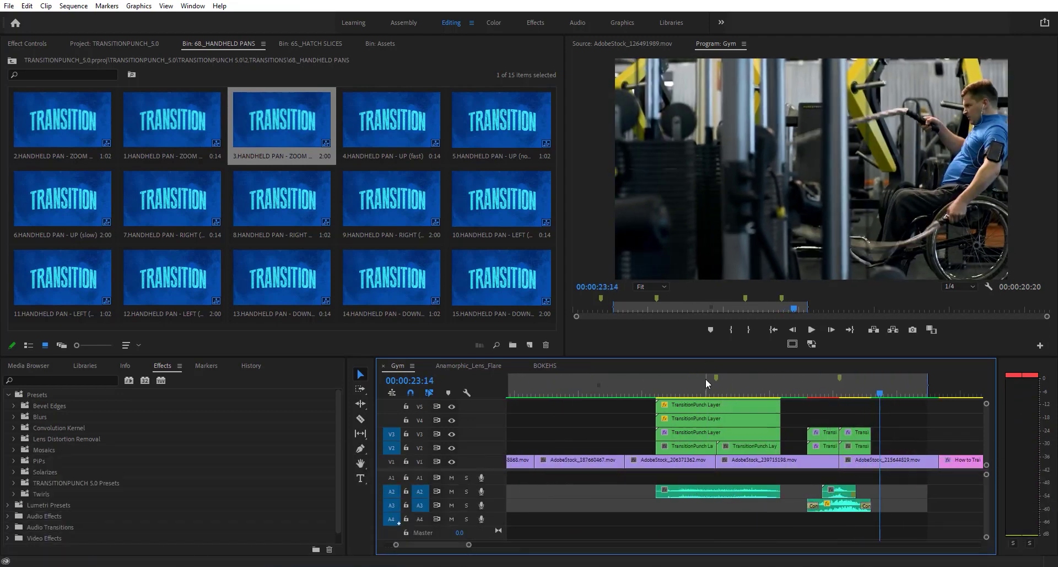
pyautogui.click(707, 392)
pyautogui.click(719, 493)
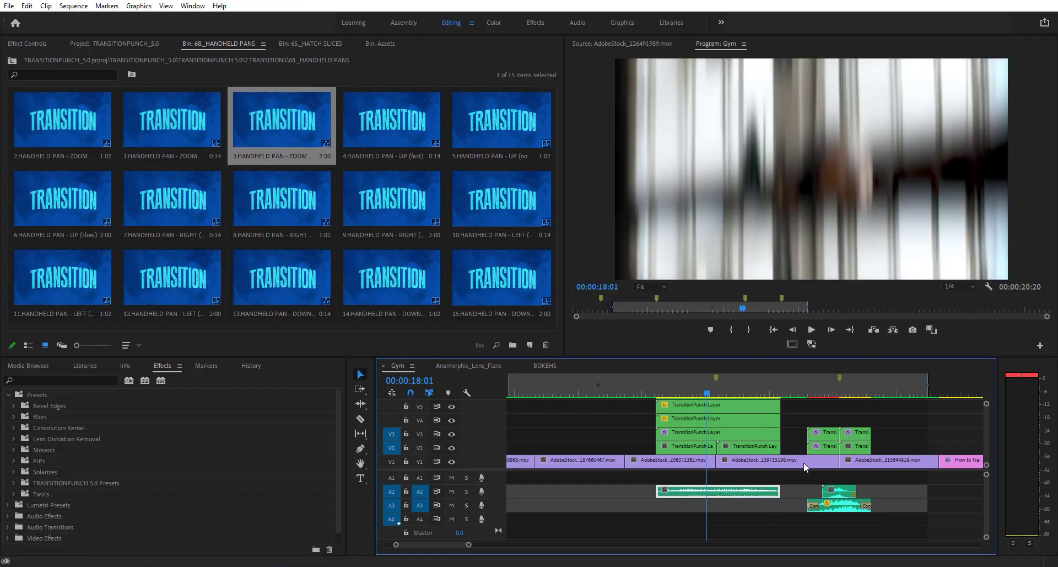
pyautogui.doubleClick(494, 490)
pyautogui.moveTo(724, 501); pyautogui.dragTo(724, 512)
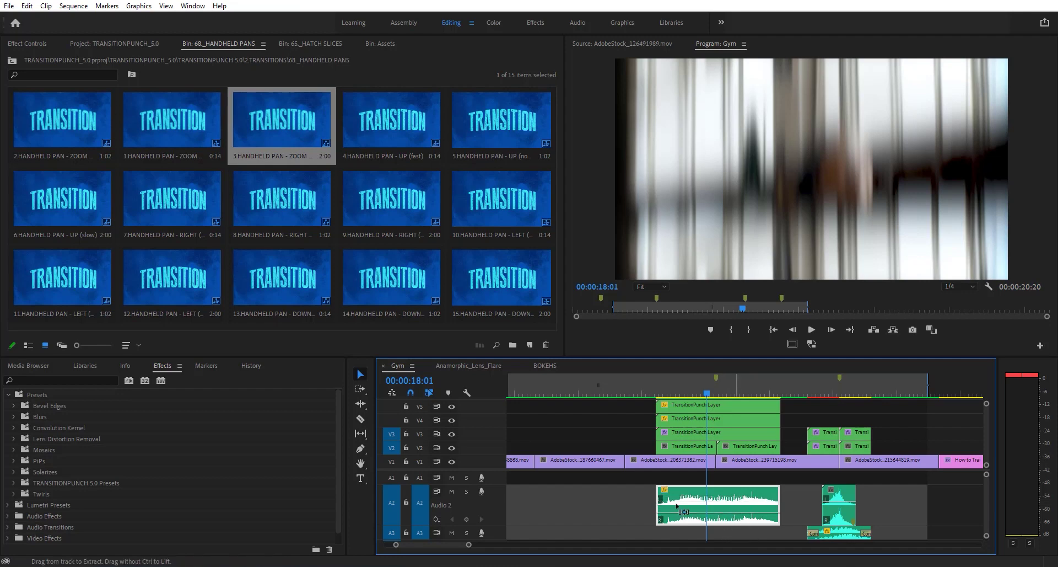
pyautogui.hotkey('ctrl', 'z')
pyautogui.doubleClick(495, 498)
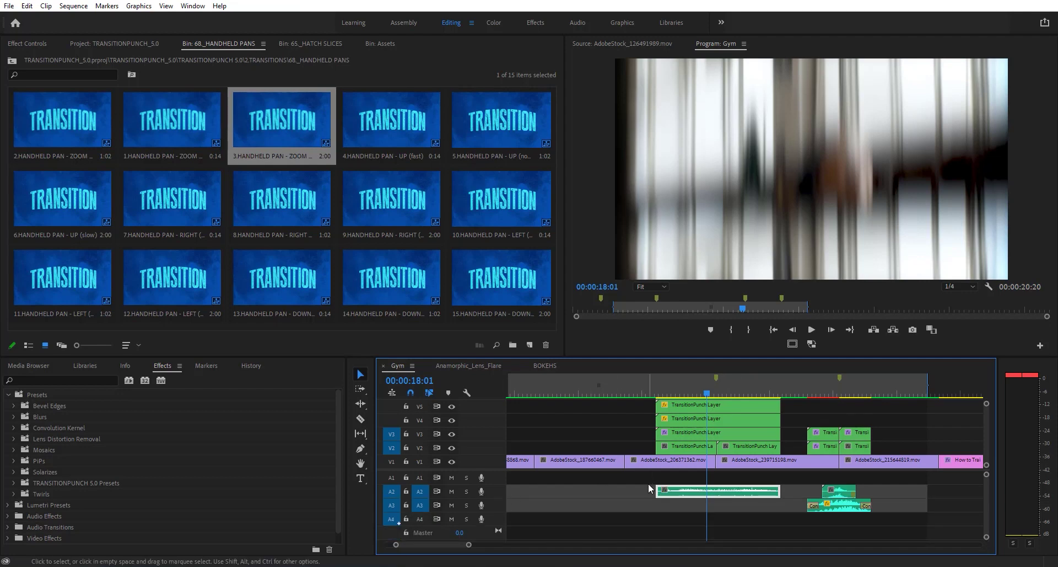
# Scrub the gym footage to the title, then collapse 2.TRANSITIONS in the project list
pyautogui.scroll(-5, 648, 483)
pyautogui.moveTo(678, 395); pyautogui.dragTo(754, 396)
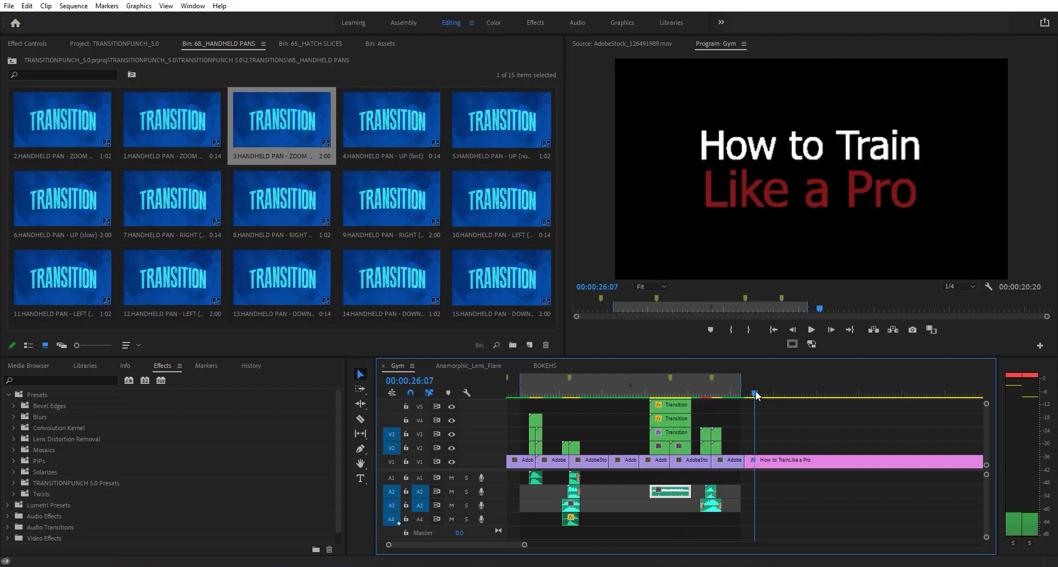
pyautogui.click(138, 45)
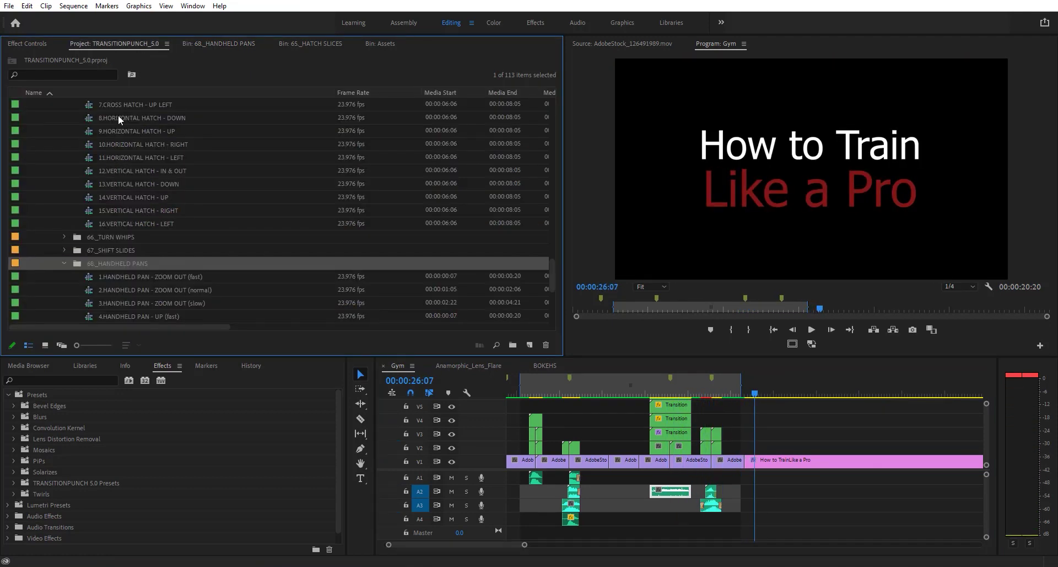
pyautogui.scroll(-5, 121, 181)
pyautogui.scroll(4, 472, 220)
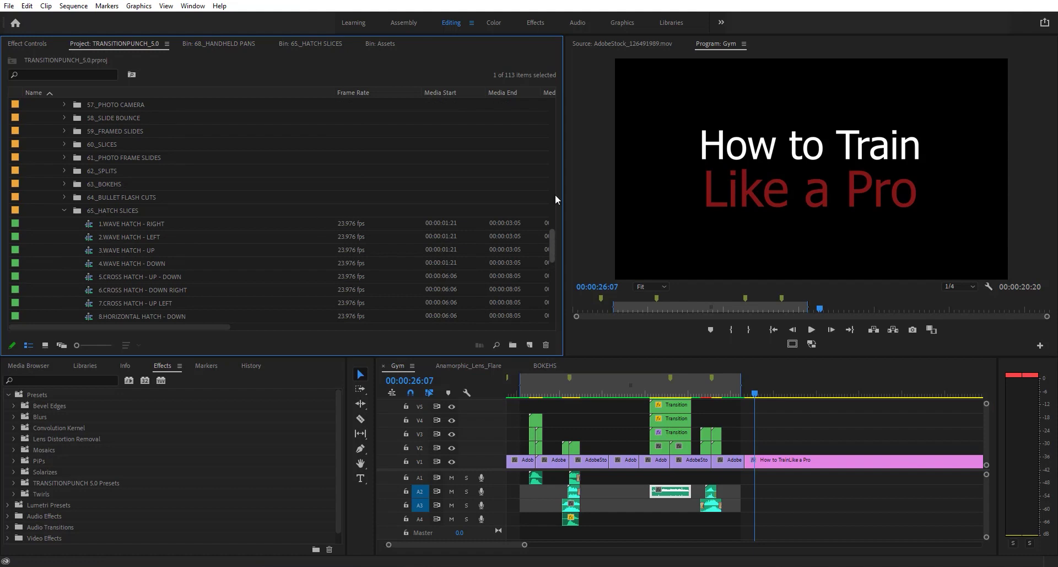
pyautogui.moveTo(551, 234); pyautogui.dragTo(552, 105)
pyautogui.click(52, 156)
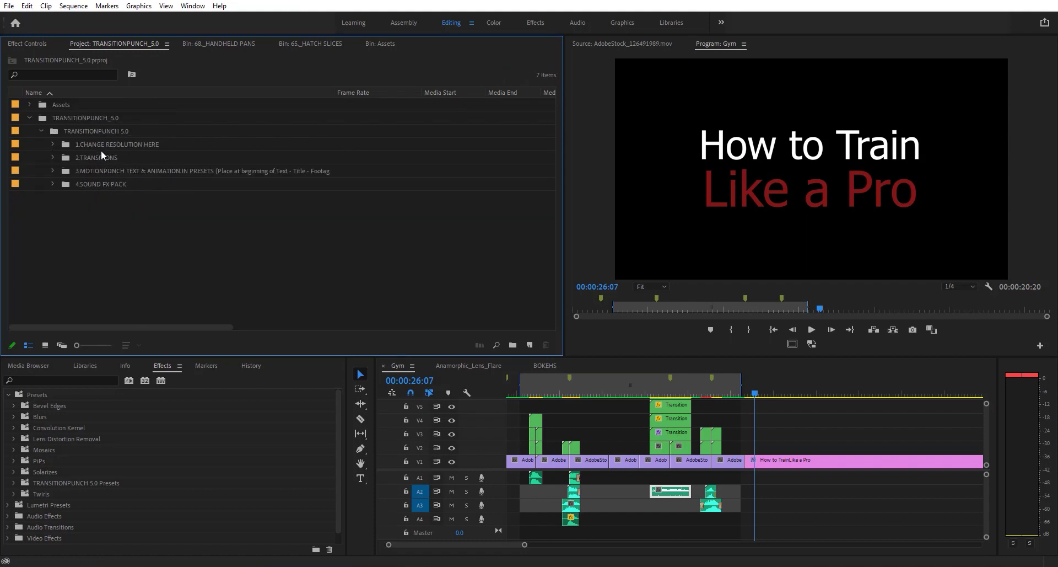
# Place the 1.GLITCH - BASIC intro preset on V2 above the title and preview it
pyautogui.click(53, 172)
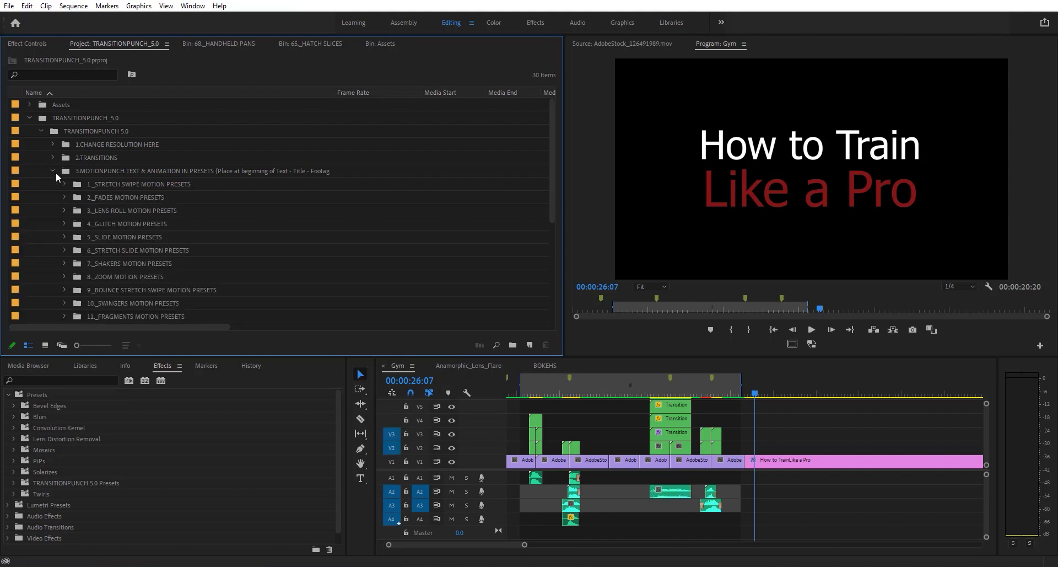
pyautogui.click(64, 223)
pyautogui.scroll(-5, 197, 239)
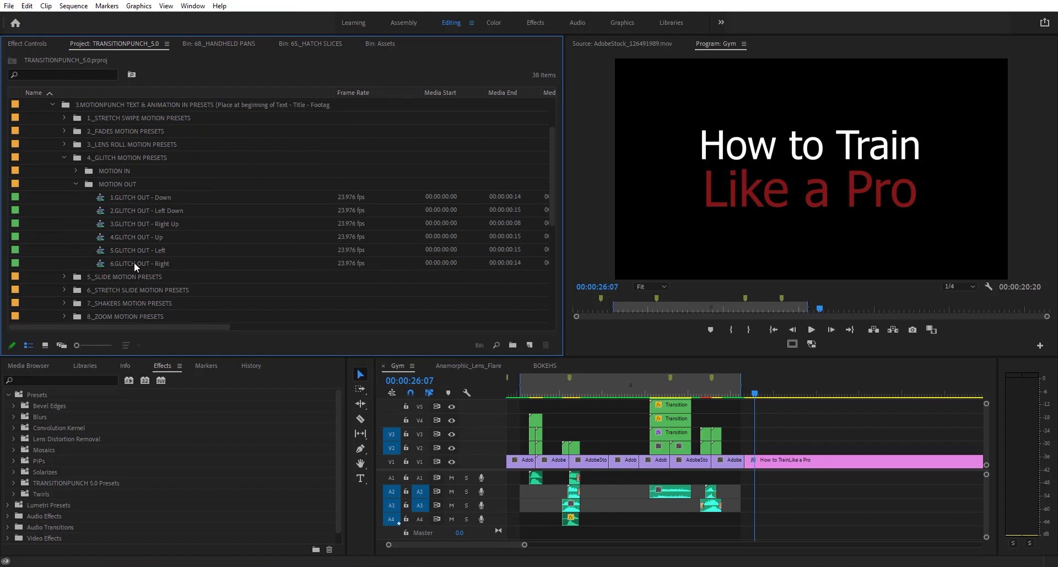
pyautogui.click(77, 170)
pyautogui.moveTo(119, 183); pyautogui.dragTo(749, 448)
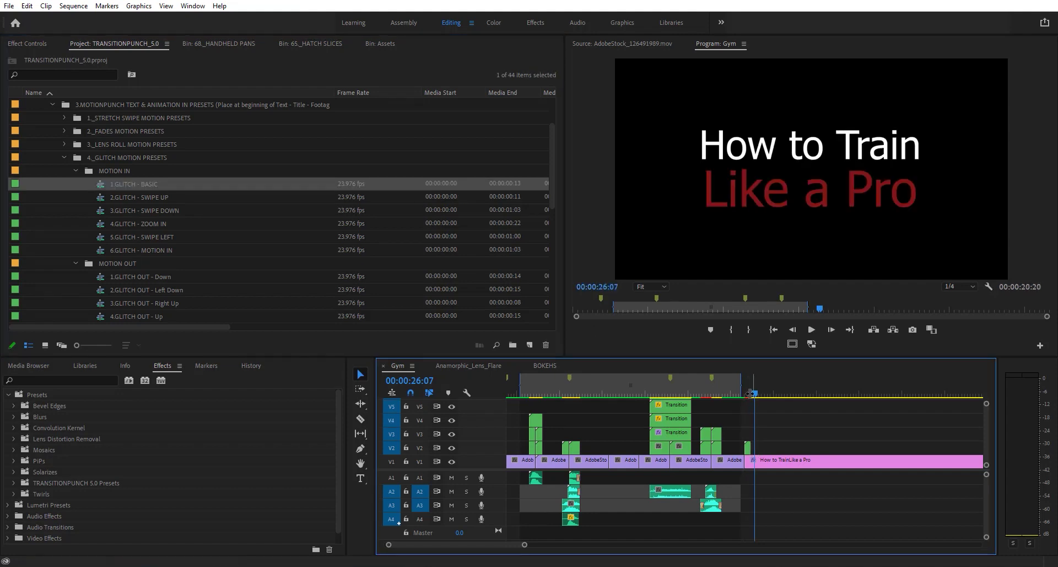
pyautogui.moveTo(750, 393); pyautogui.dragTo(741, 396)
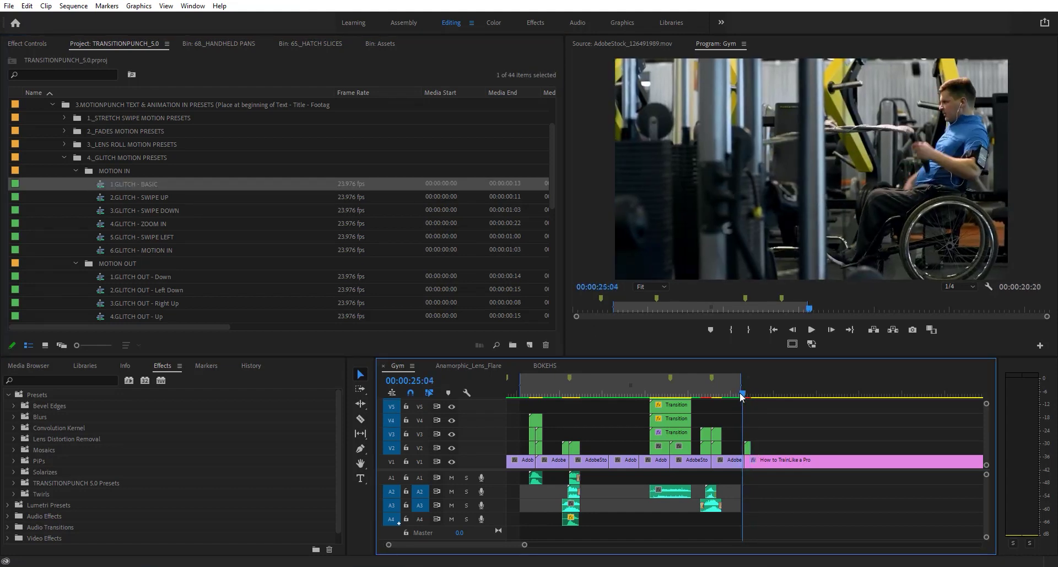
pyautogui.press('space')
pyautogui.press('space')
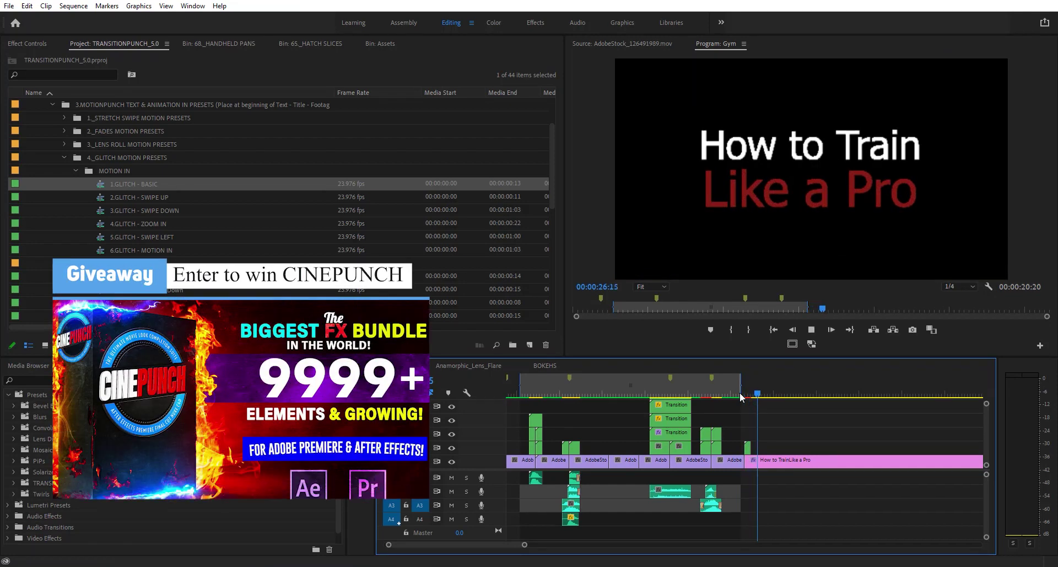
pyautogui.press('-')
pyautogui.press('-')
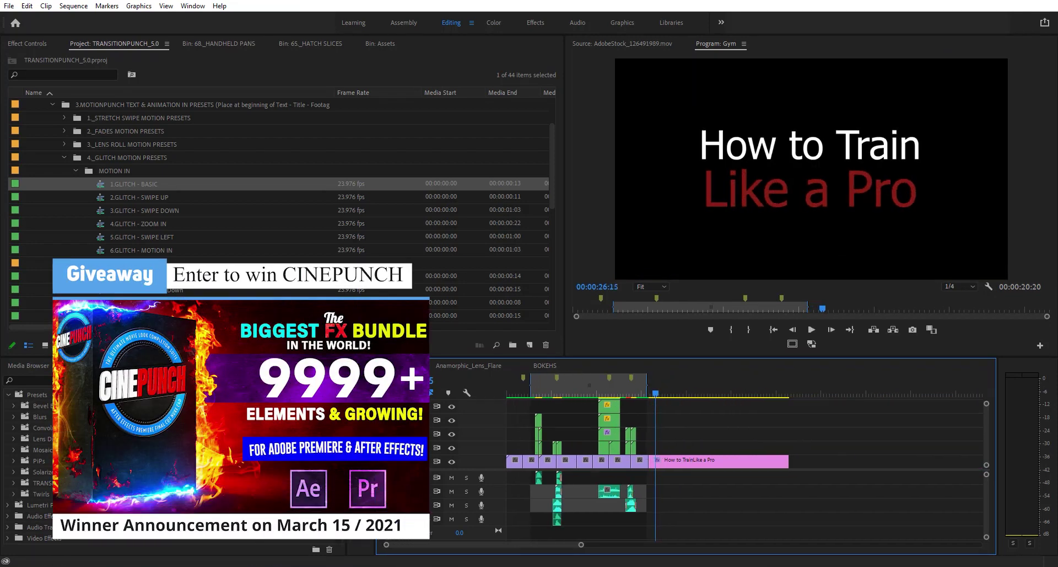
# Add the 3.GLITCH OUT - Right Up preset at the title's end and preview it
pyautogui.scroll(-3, 154, 220)
pyautogui.moveTo(149, 221); pyautogui.dragTo(792, 425)
pyautogui.scroll(3, 790, 418)
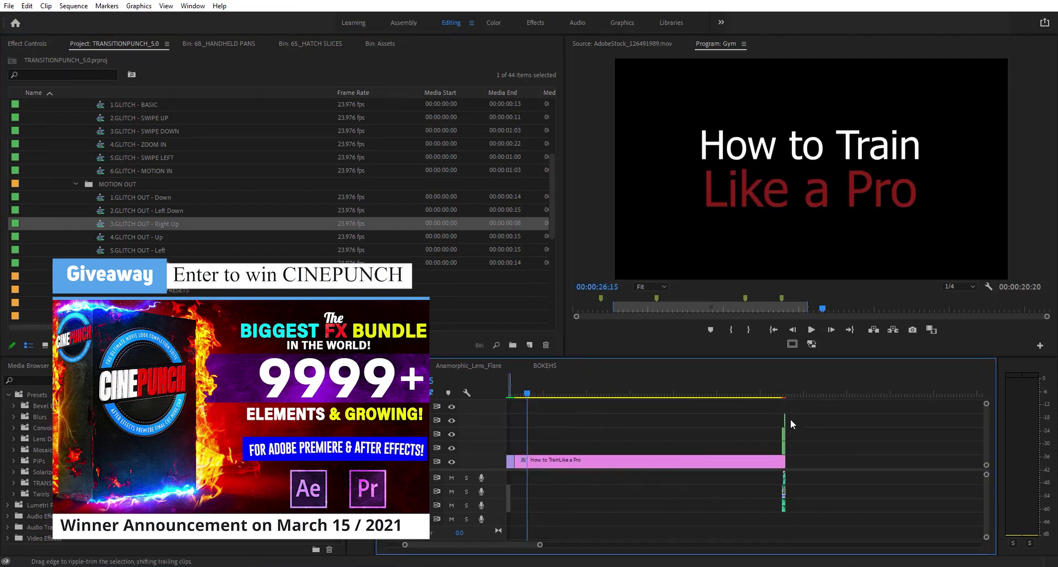
pyautogui.click(773, 392)
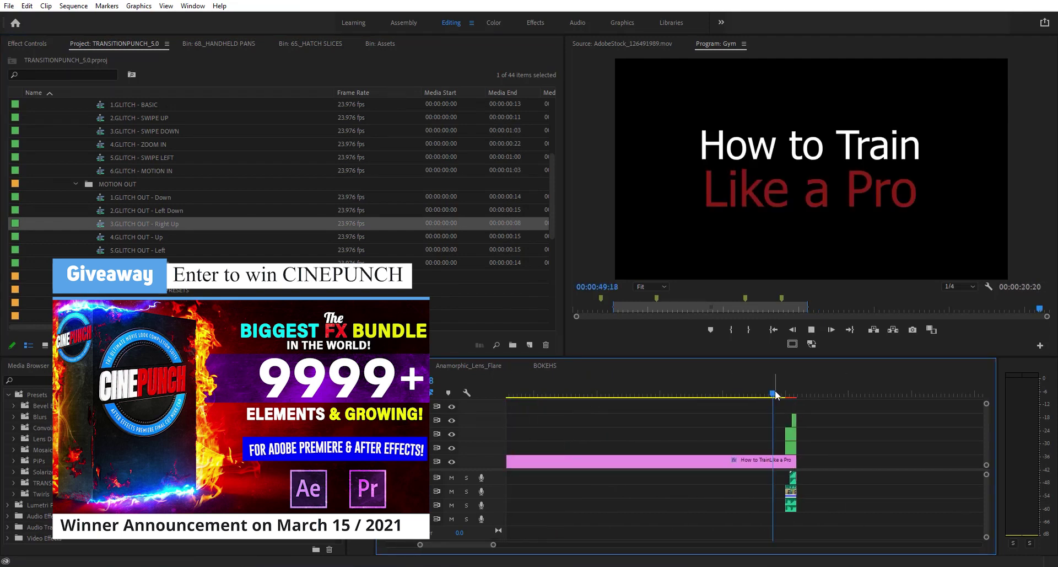
pyautogui.press('space')
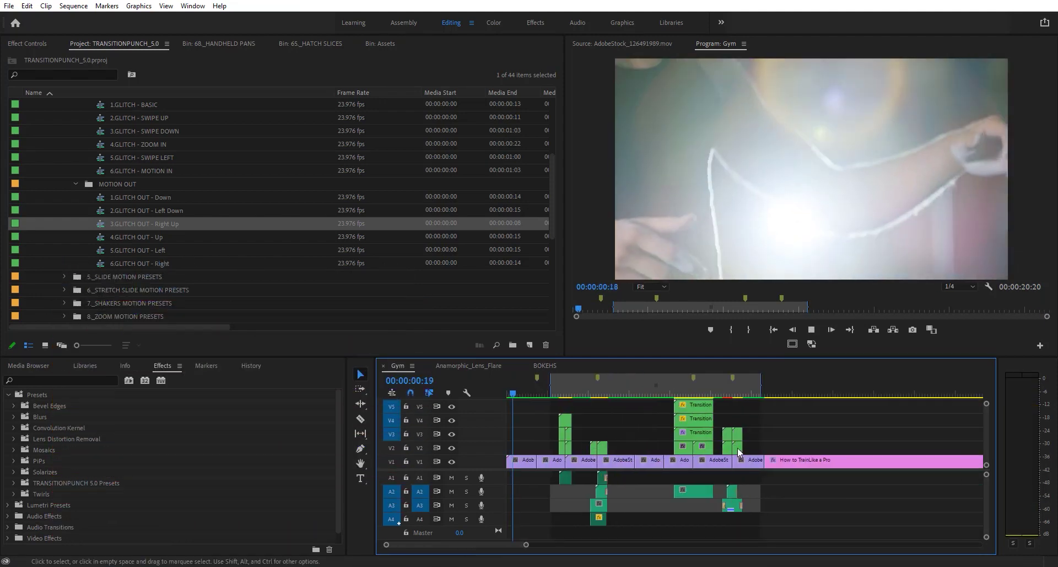
pyautogui.press('-')
pyautogui.press('-')
pyautogui.press('-')
pyautogui.press('-')
pyautogui.click(604, 392)
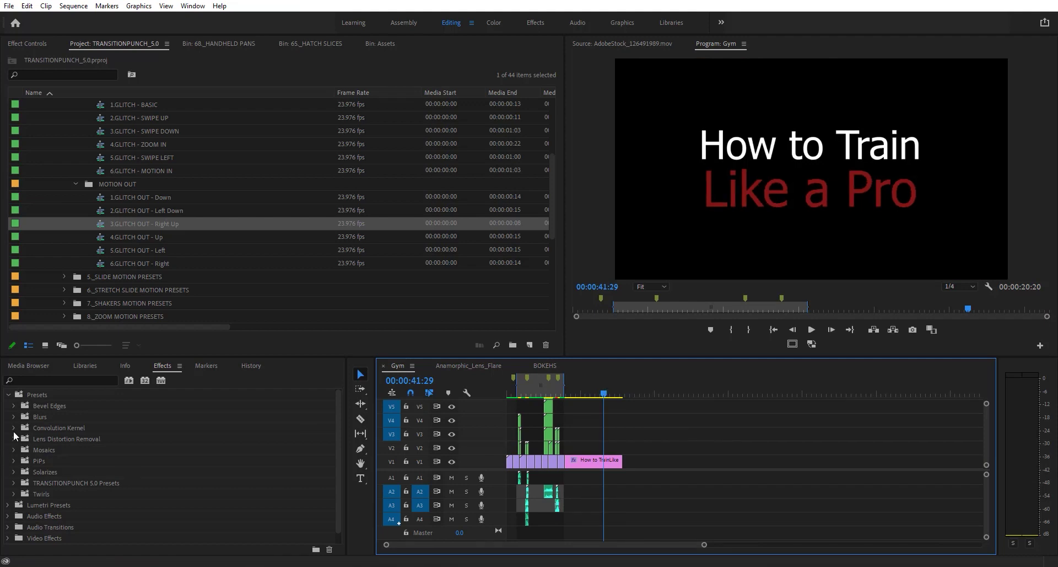
pyautogui.click(13, 482)
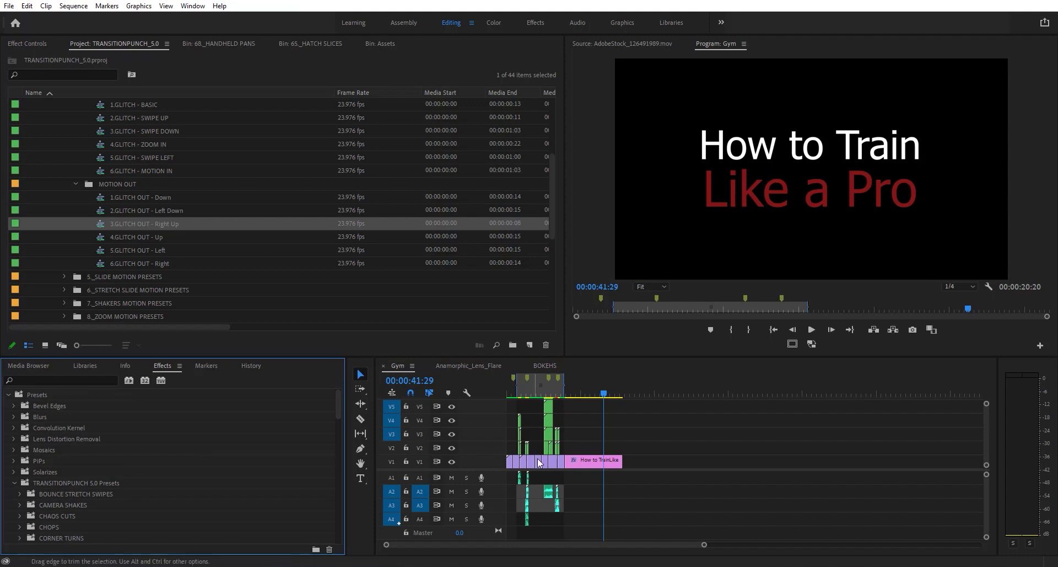
pyautogui.press('=')
pyautogui.press('=')
pyautogui.press('=')
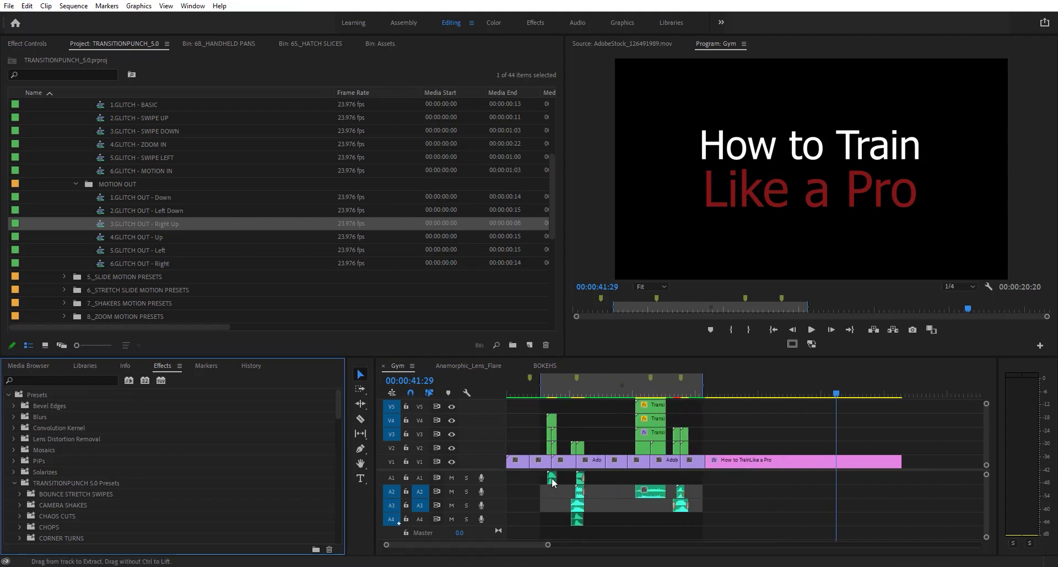
# Delete the two transition clips on V2 and their four audio clips on A1–A4
pyautogui.press('=')
pyautogui.press('=')
pyautogui.press('=')
pyautogui.moveTo(792, 424); pyautogui.dragTo(689, 450)
pyautogui.press('Delete')
pyautogui.moveTo(786, 483); pyautogui.dragTo(713, 533)
pyautogui.press('Delete')
# Browse the TRANSITIONPUNCH 5.0 Presets and expand the GLITCH SLIDES folder
pyautogui.scroll(-2, 50, 458)
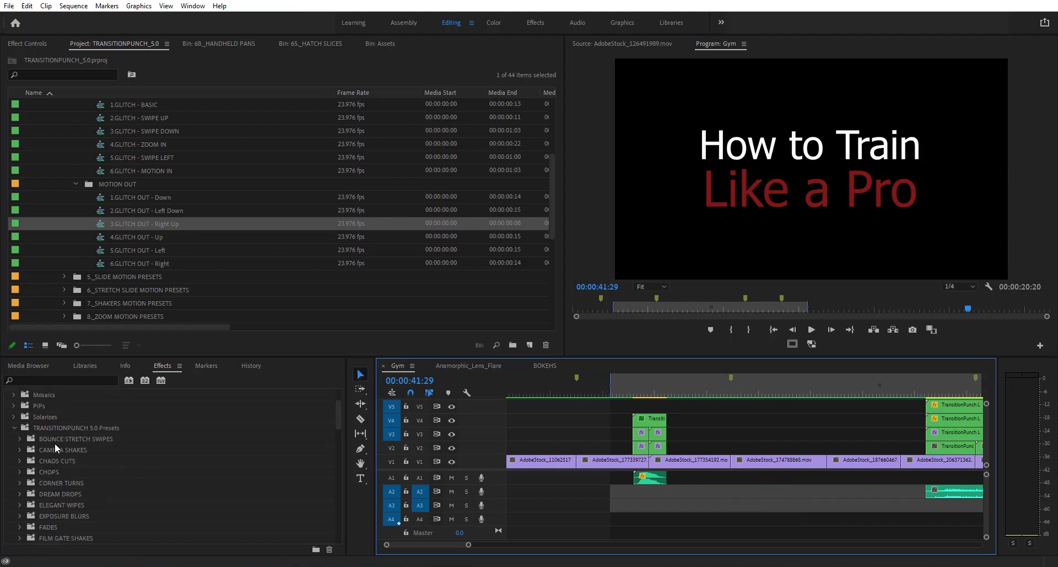
pyautogui.scroll(-2, 45, 416)
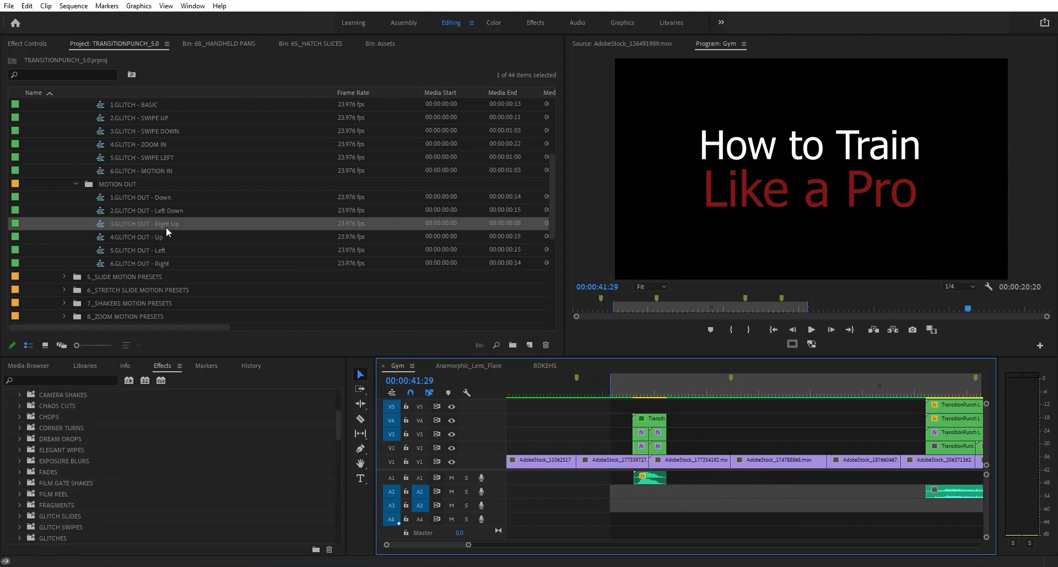
pyautogui.scroll(2, 216, 255)
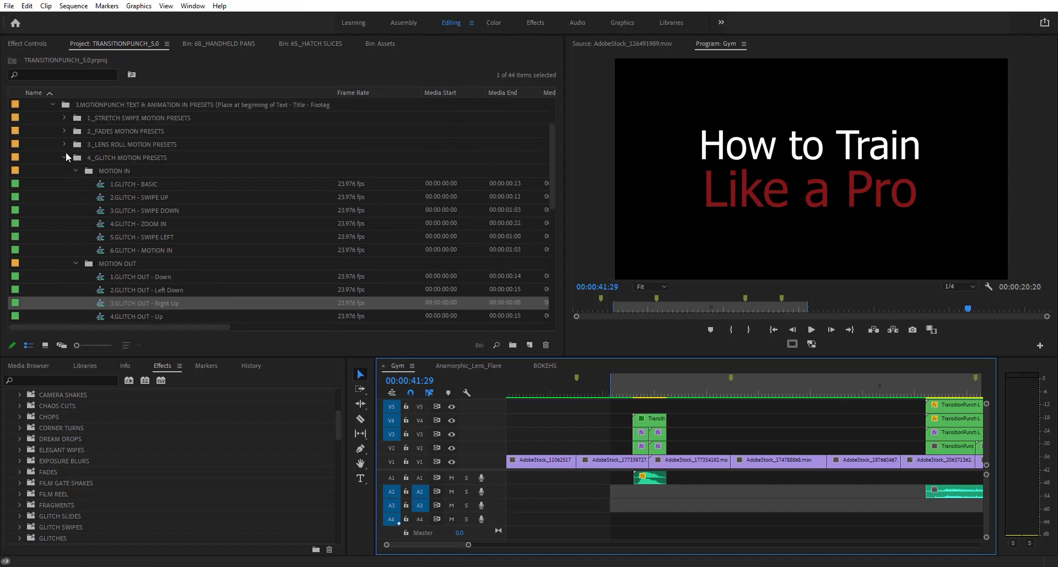
pyautogui.scroll(2, 65, 150)
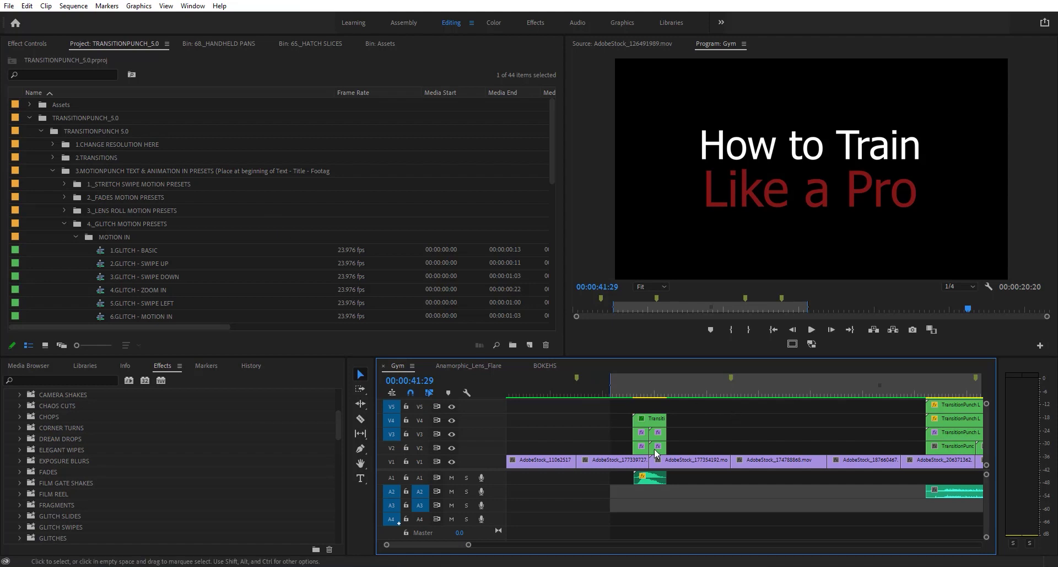
pyautogui.scroll(2, 77, 437)
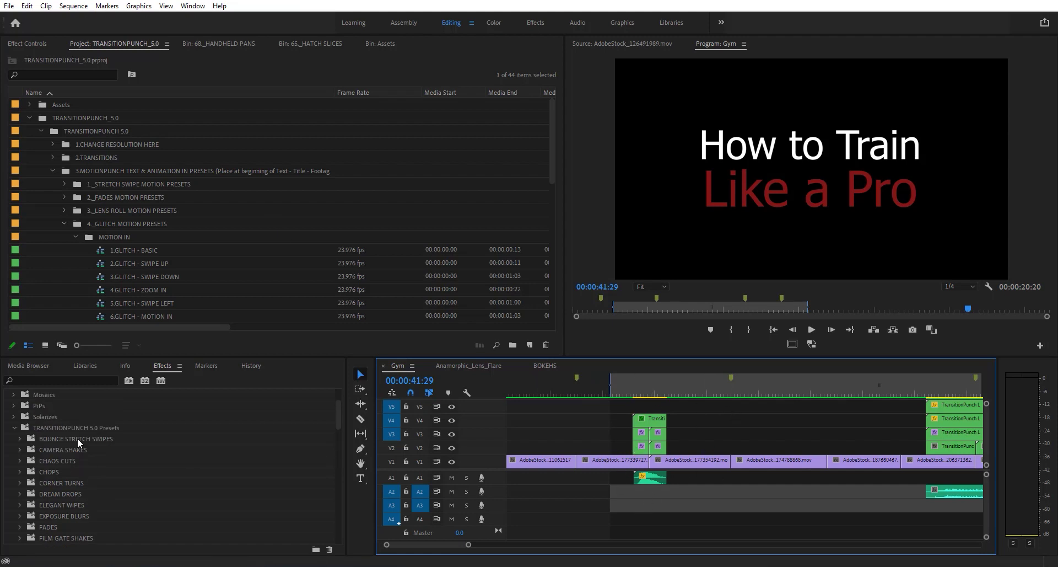
pyautogui.scroll(-2, 68, 441)
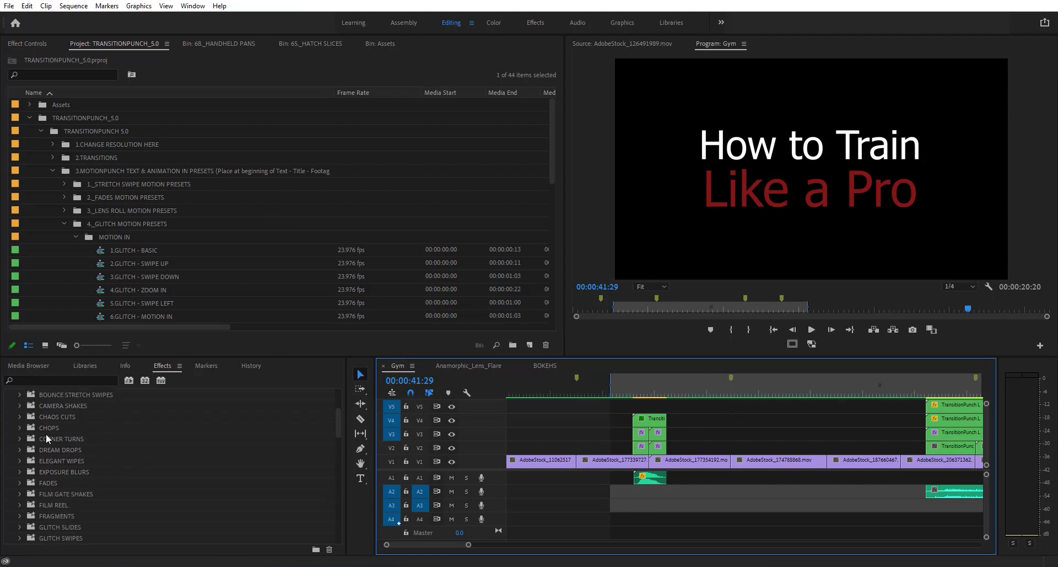
pyautogui.click(19, 449)
pyautogui.scroll(-2, 105, 441)
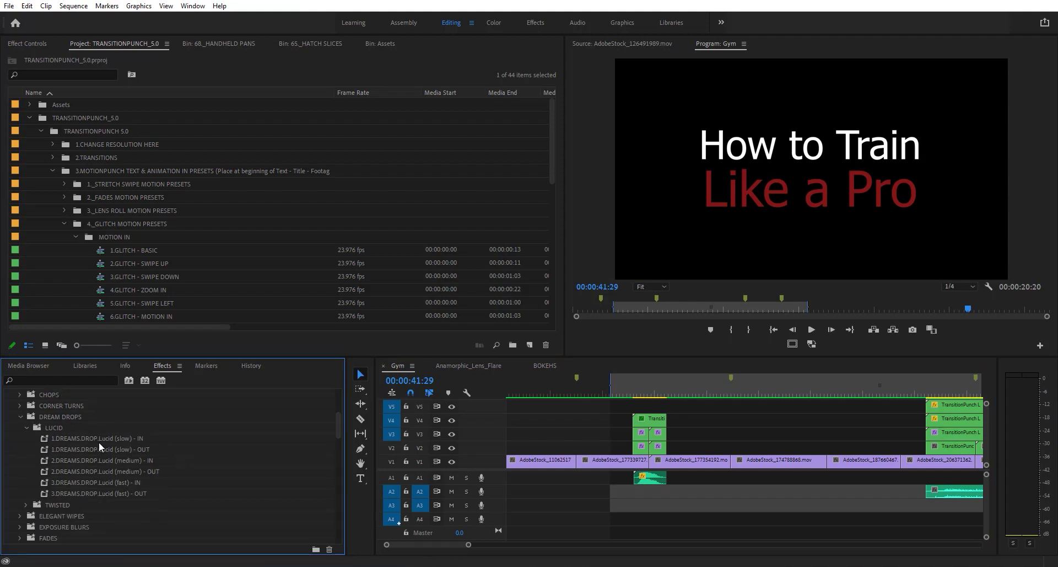
pyautogui.scroll(-7, 91, 441)
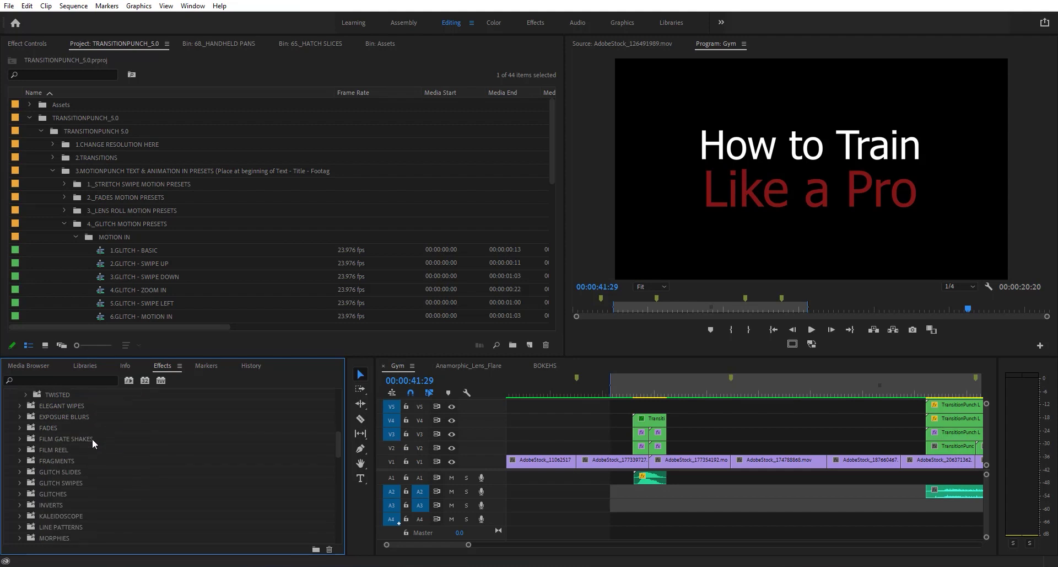
pyautogui.click(23, 428)
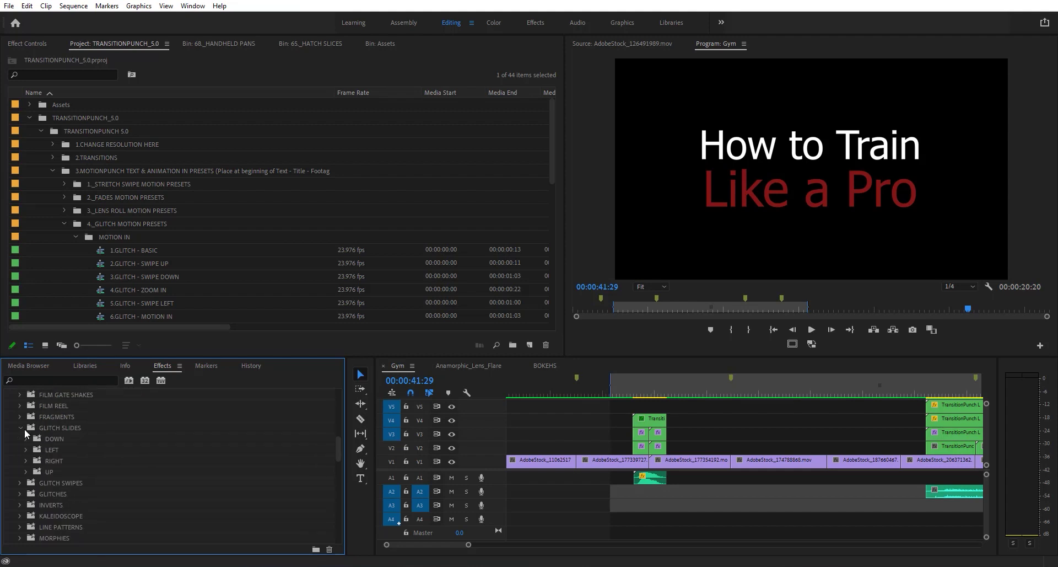
# Apply 1.GLITCH.Slide.Down (slow) - IN to AdobeStock_174788868.mov
pyautogui.click(28, 437)
pyautogui.moveTo(133, 448); pyautogui.dragTo(392, 449)
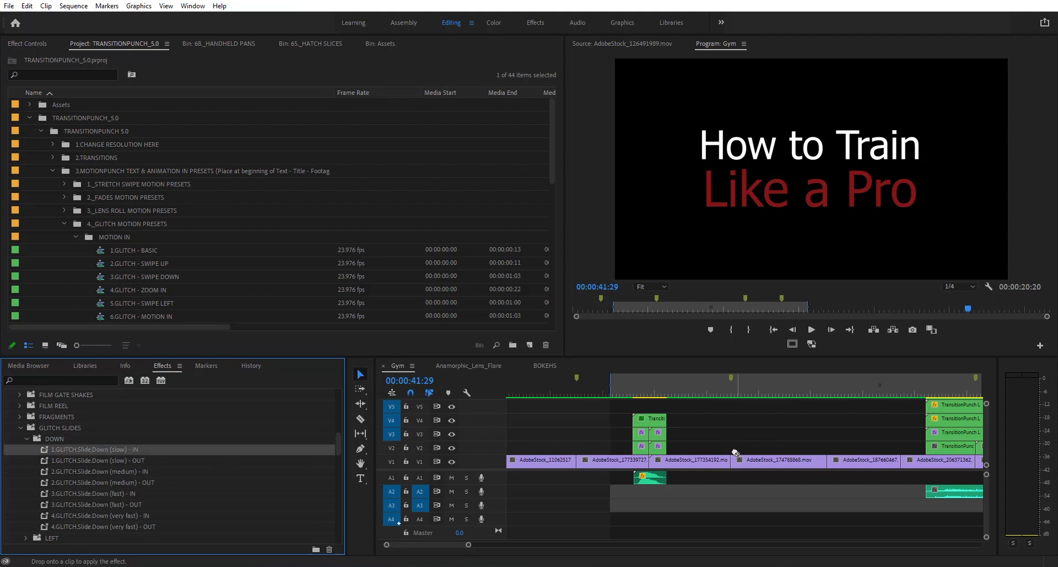
pyautogui.moveTo(735, 452); pyautogui.dragTo(739, 462)
# Apply the matching Slide.Down (slow) - OUT preset to AdobeStock_177354192 and preview the transition
pyautogui.click(722, 388)
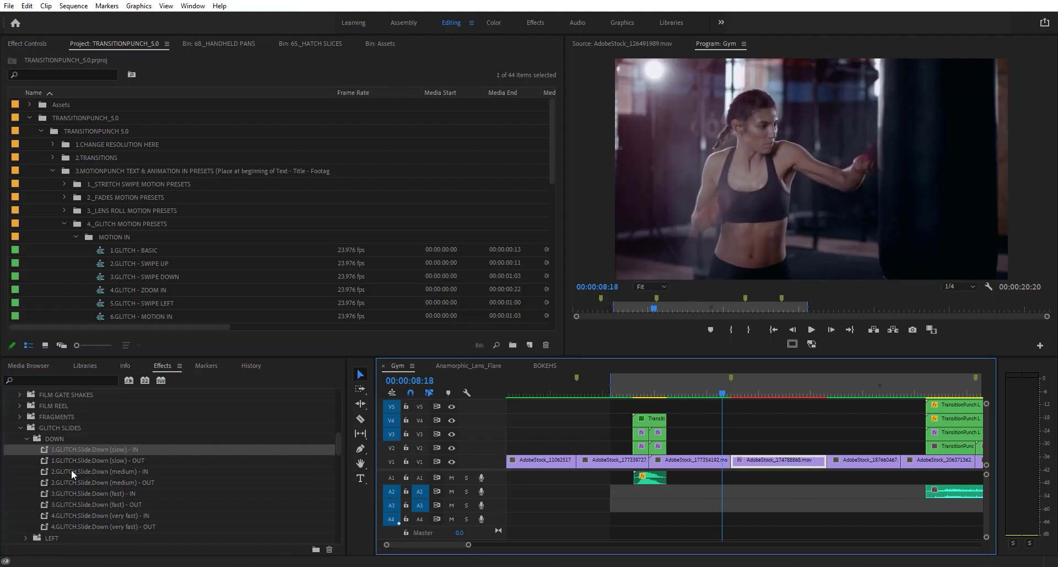
pyautogui.moveTo(72, 459); pyautogui.dragTo(724, 462)
pyautogui.moveTo(722, 392); pyautogui.dragTo(717, 397)
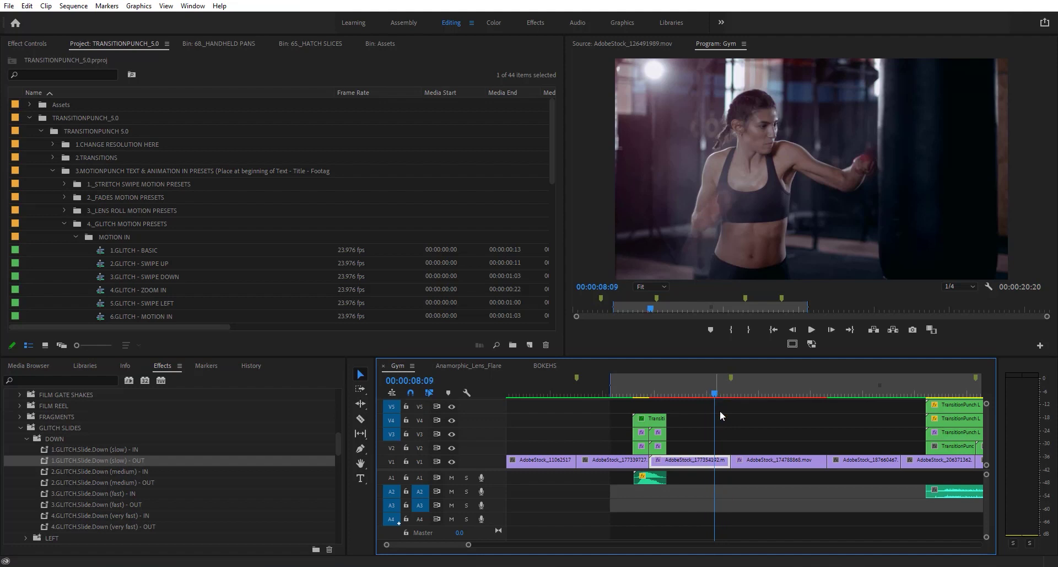
pyautogui.press('space')
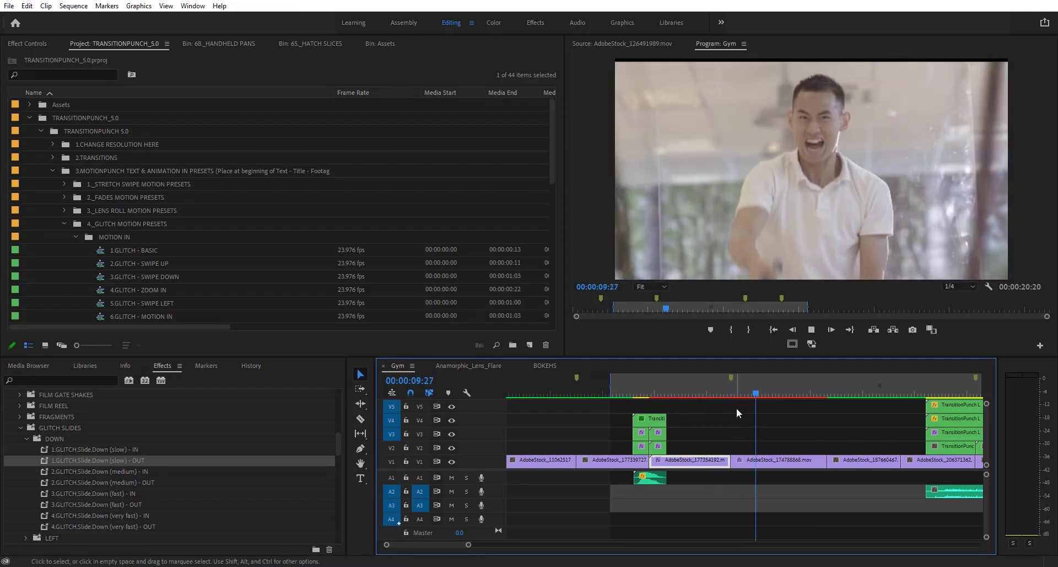
pyautogui.moveTo(711, 394); pyautogui.dragTo(706, 393)
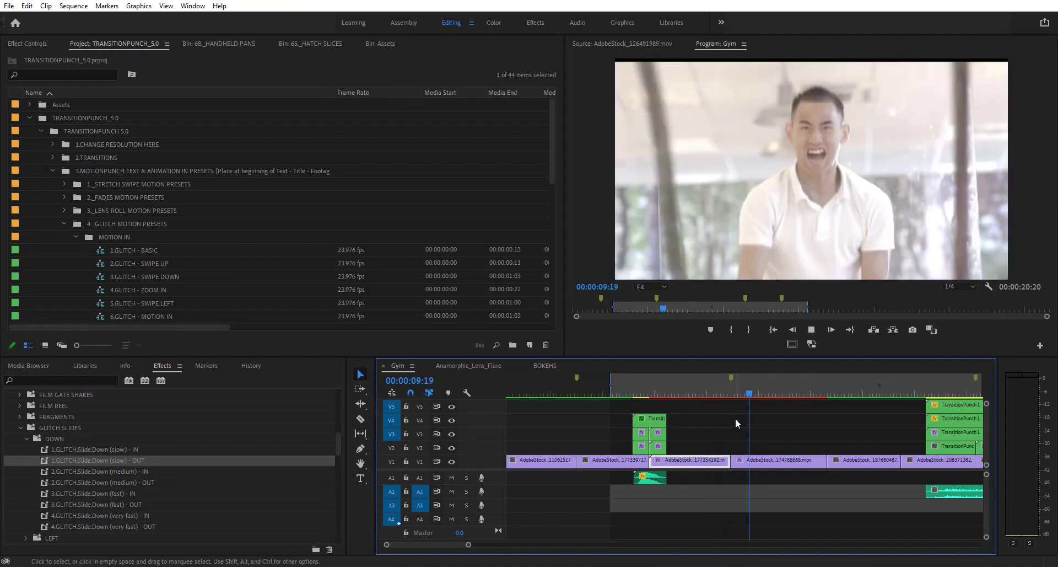
pyautogui.click(728, 394)
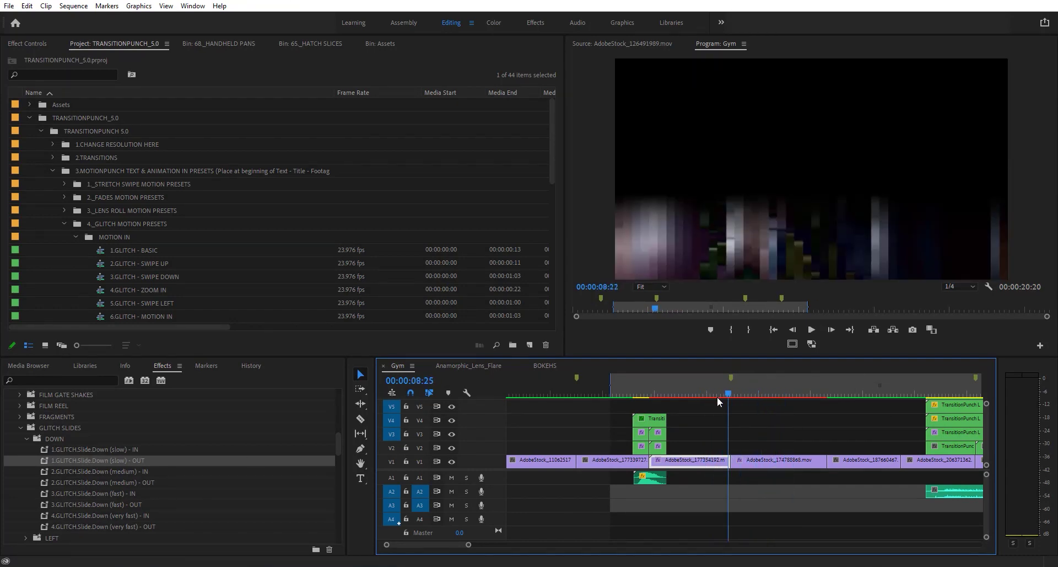
pyautogui.moveTo(716, 396); pyautogui.dragTo(740, 393)
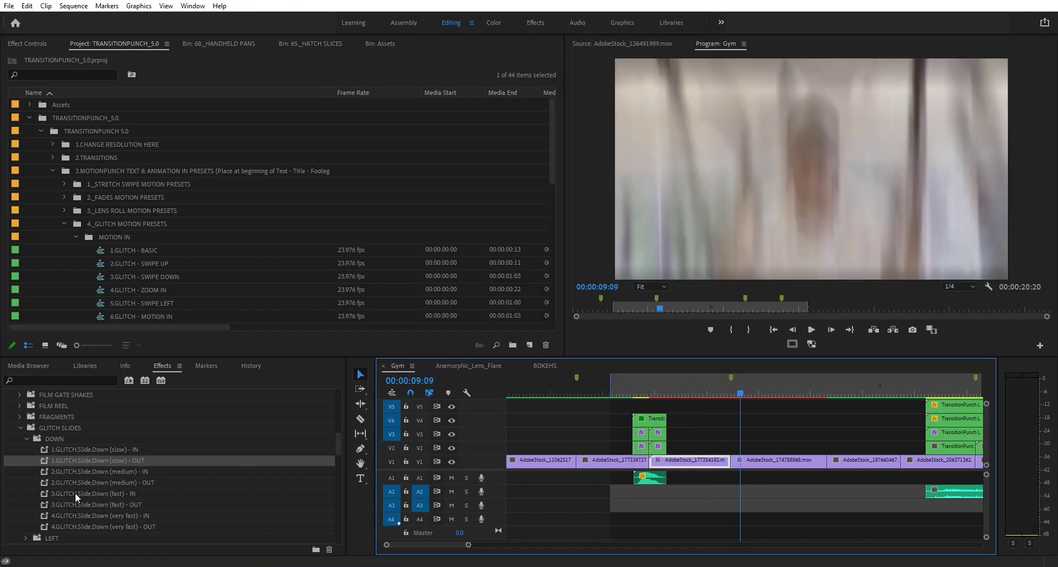
# Collapse MOTIONPUNCH and open 4.SOUND FX PACK's ULTIMATE TRANSITION SOUNDS PACK folder
pyautogui.click(50, 172)
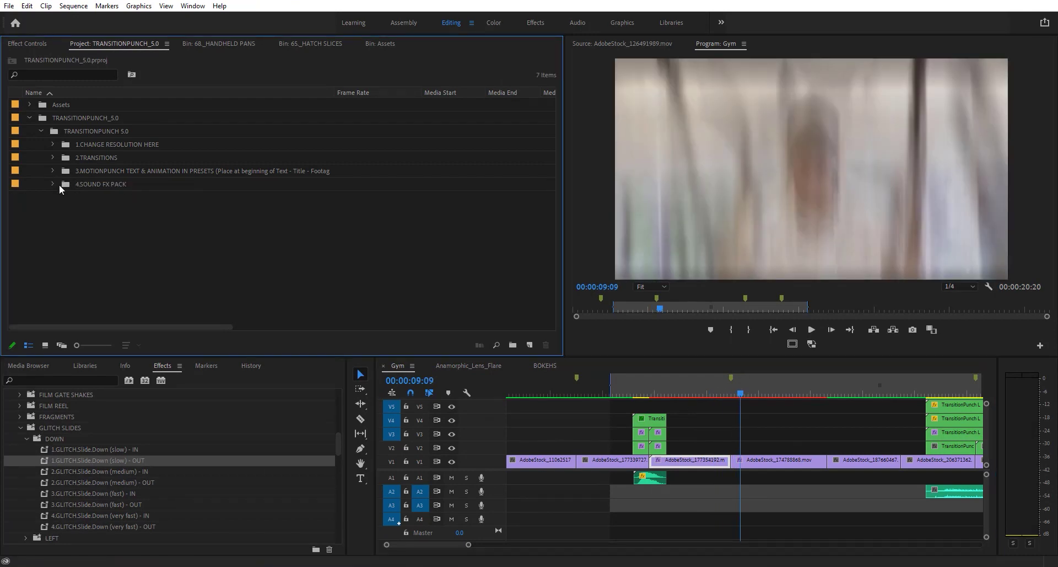
pyautogui.click(54, 184)
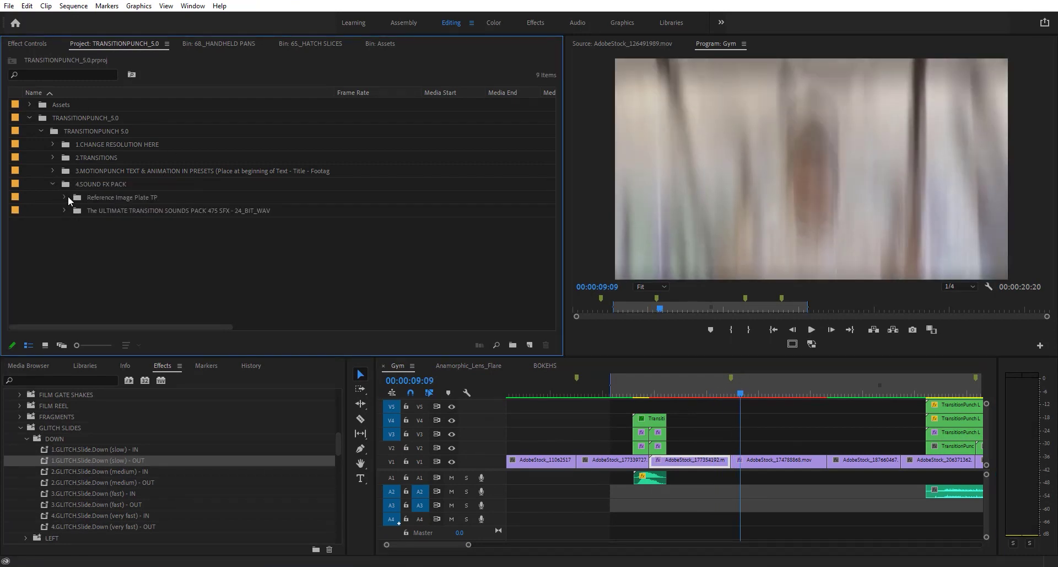
pyautogui.click(64, 197)
pyautogui.click(63, 249)
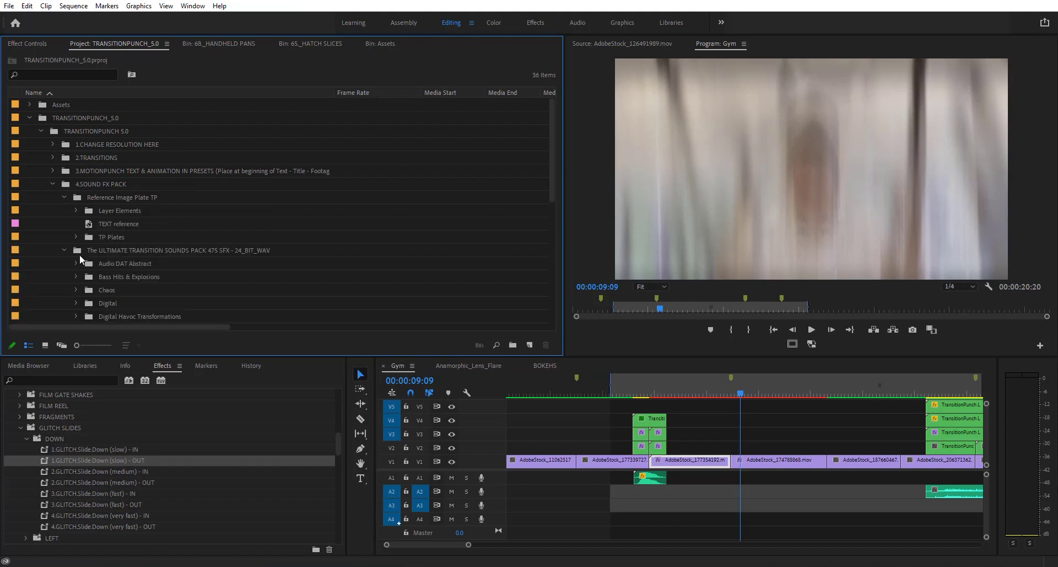
pyautogui.scroll(-2, 138, 243)
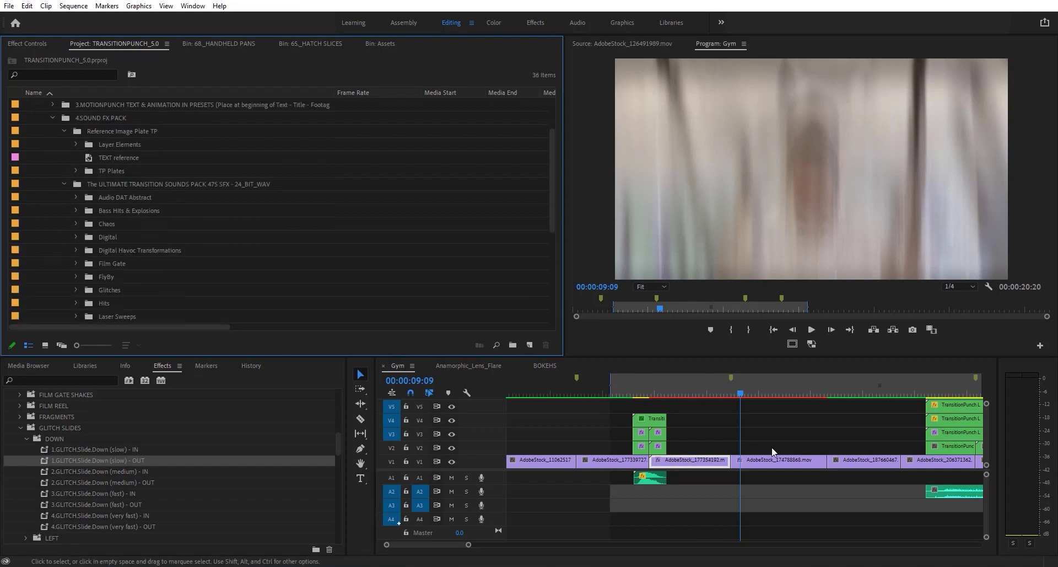
# Preview the glitch and check the effects applied to AdobeStock_177354192
pyautogui.click(714, 492)
pyautogui.press('j')
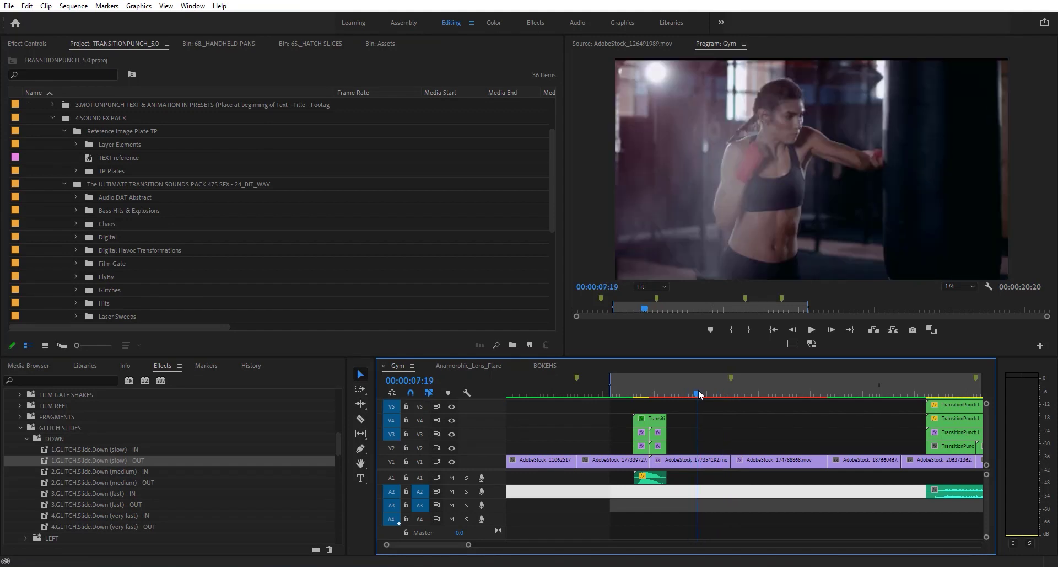
pyautogui.click(711, 461)
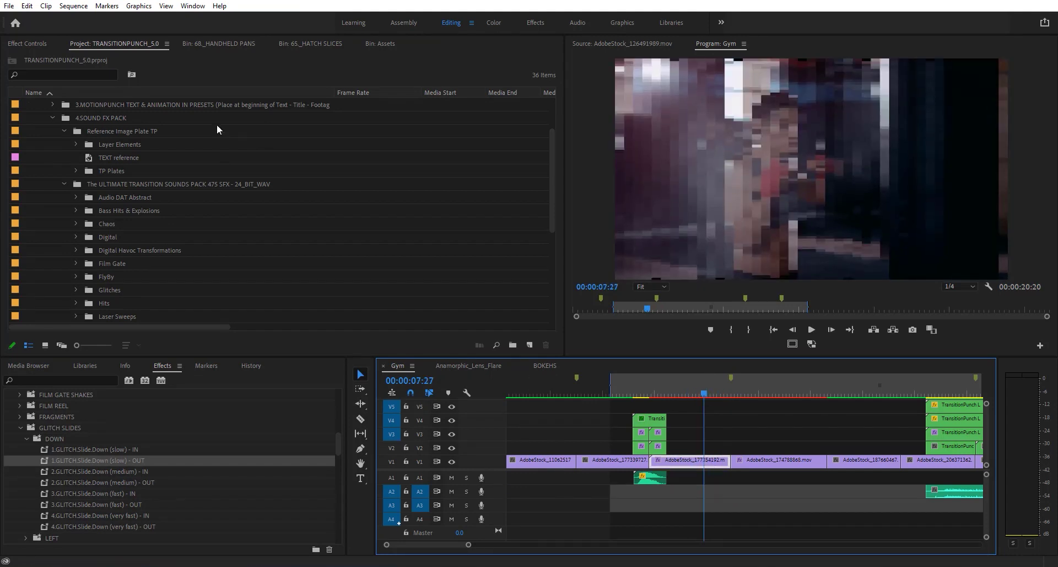
pyautogui.click(27, 44)
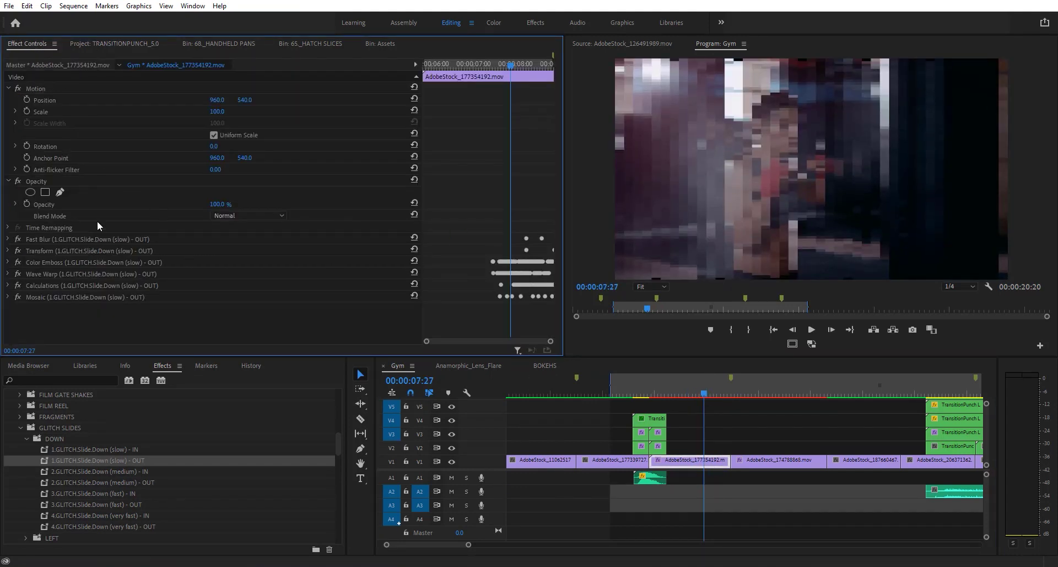
pyautogui.click(114, 44)
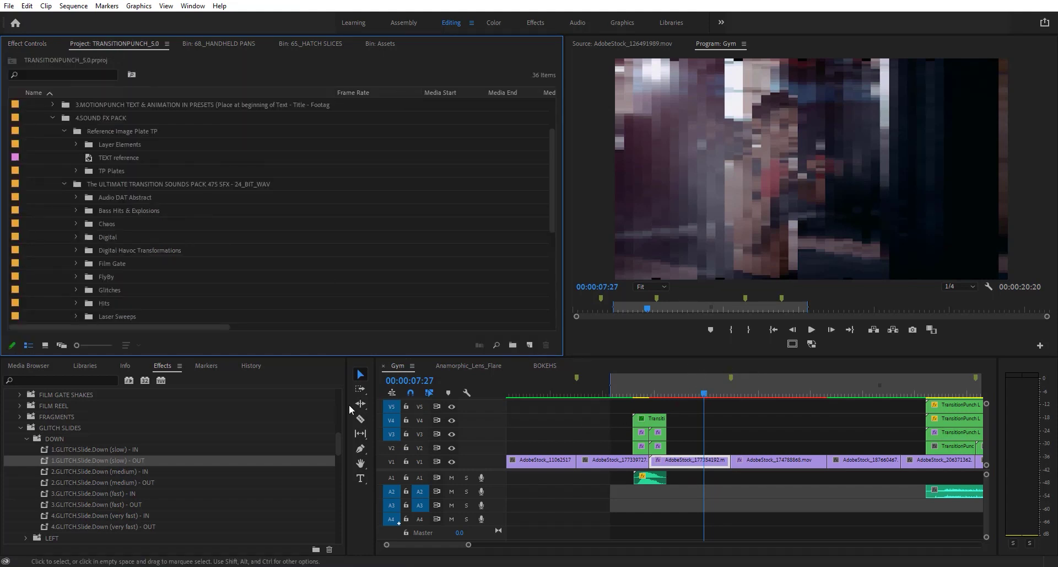
# Collapse 4.SOUND FX PACK and expand 2.TRANSITIONS > 2_CAMERA SHAKES > GLITCH CAMERA SHAKES
pyautogui.click(617, 393)
pyautogui.scroll(3, 84, 182)
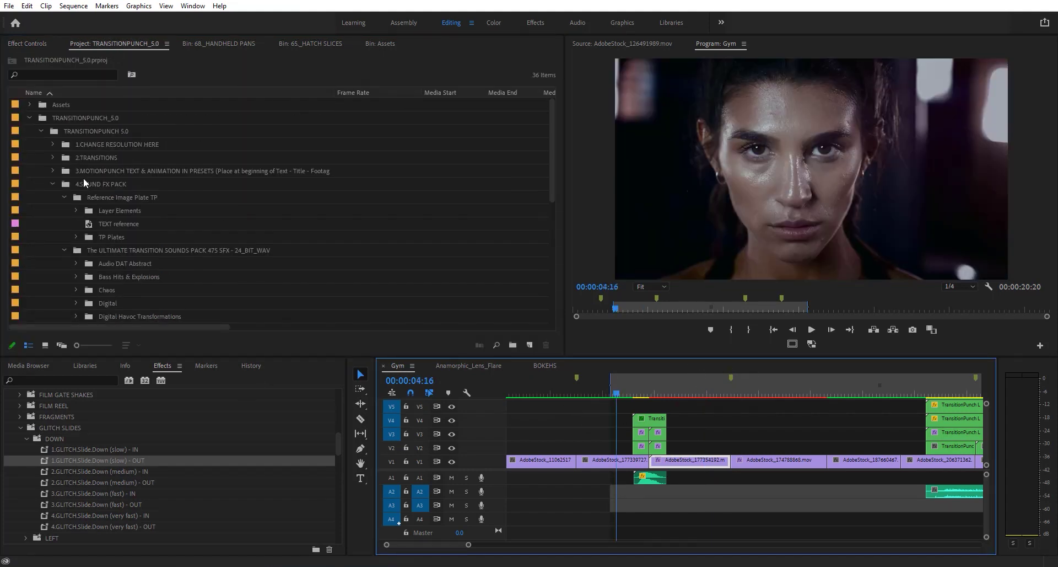
pyautogui.click(31, 118)
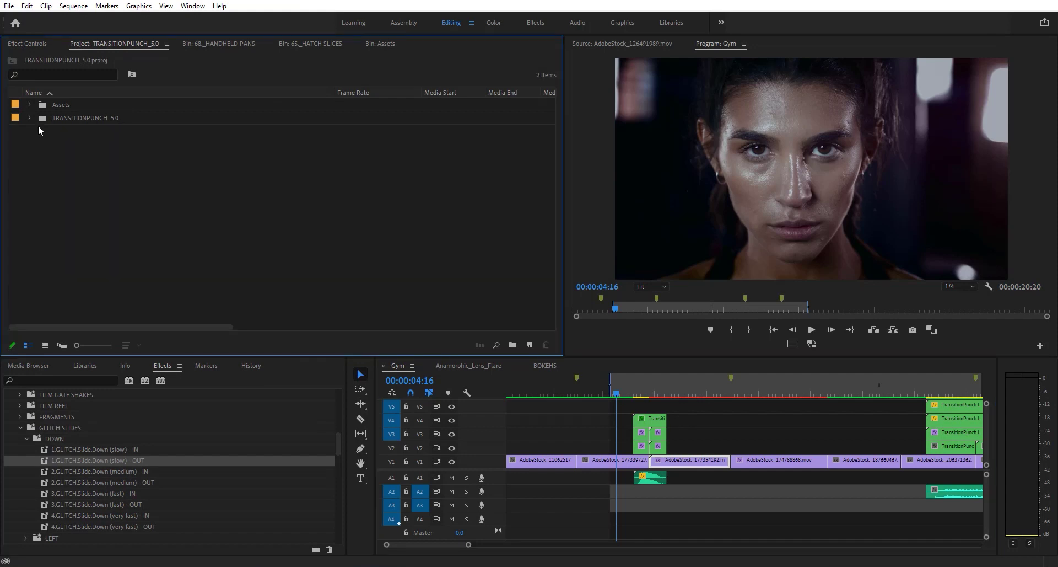
pyautogui.click(30, 118)
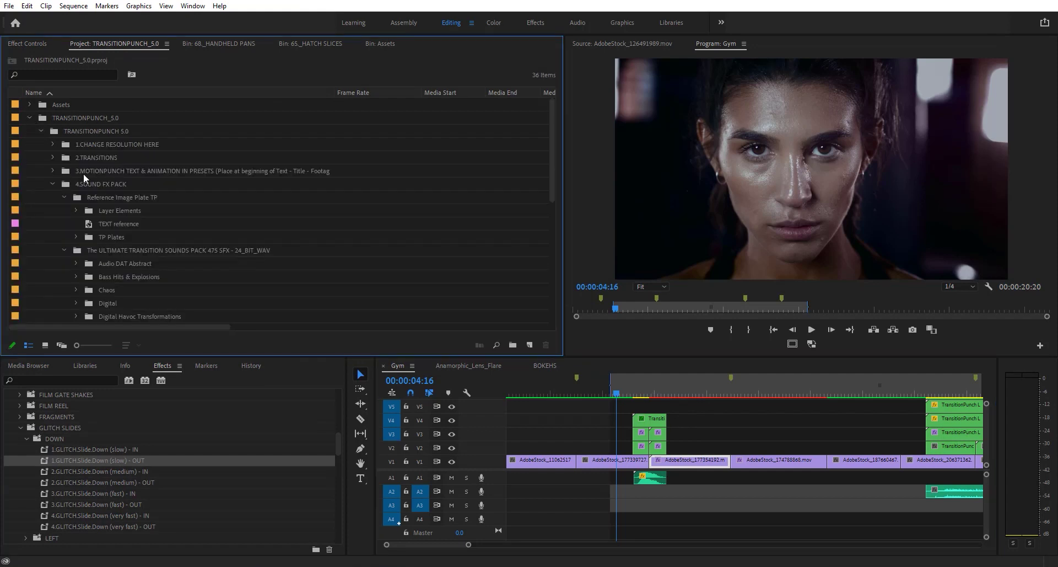
pyautogui.click(53, 183)
pyautogui.click(53, 158)
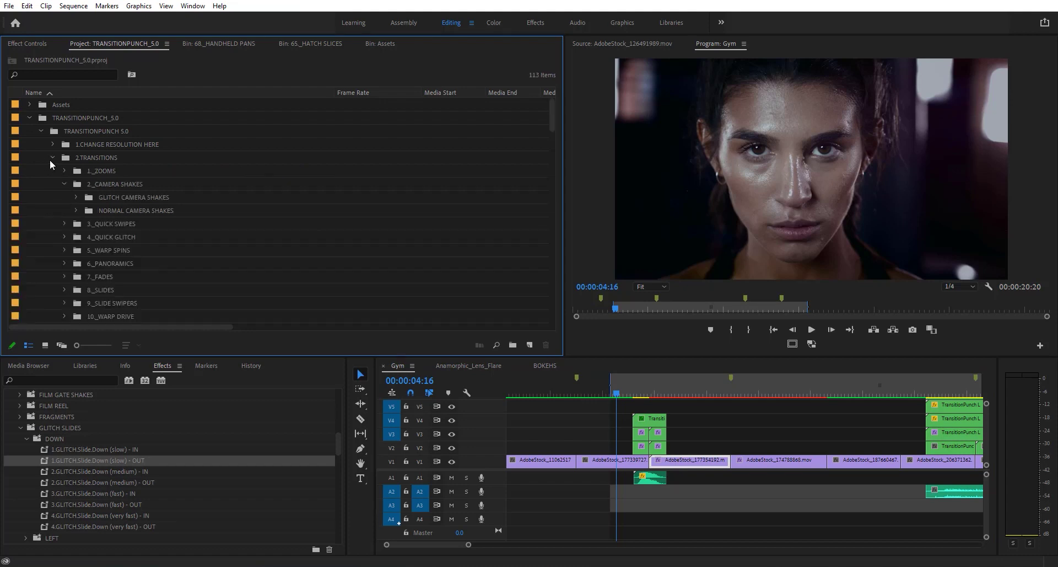
pyautogui.click(75, 197)
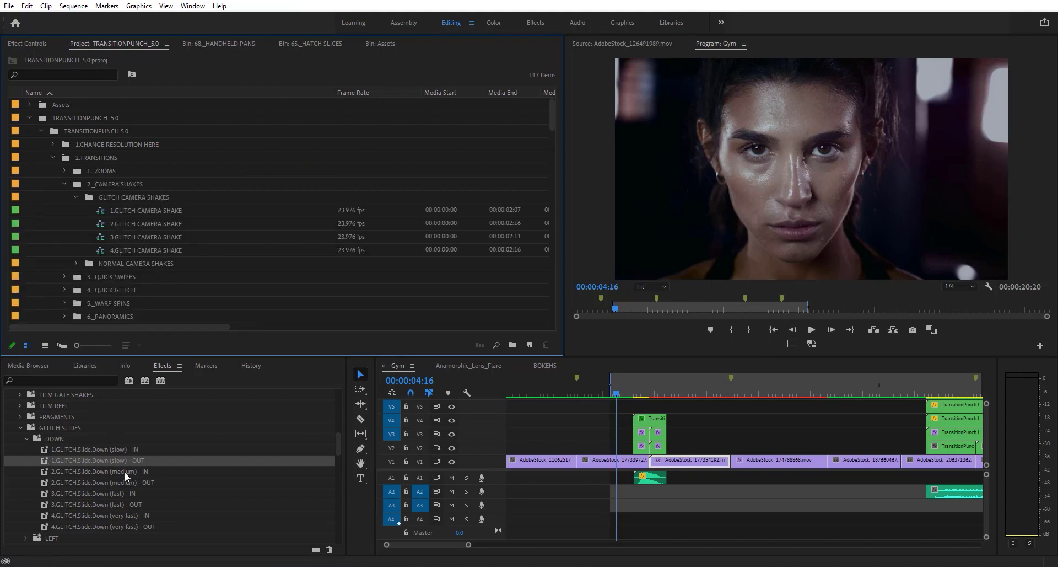
pyautogui.click(20, 427)
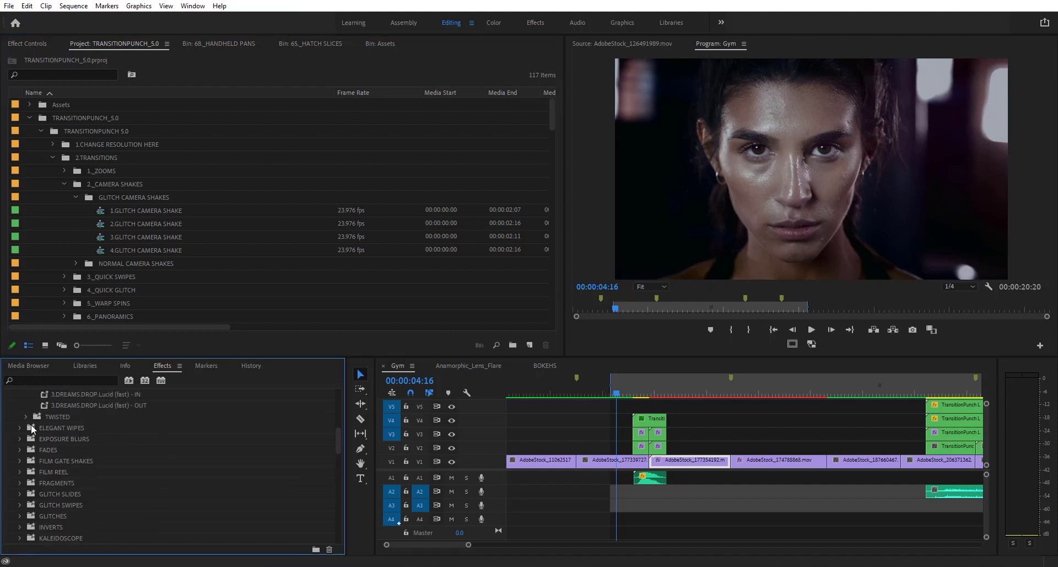
pyautogui.scroll(5, 56, 432)
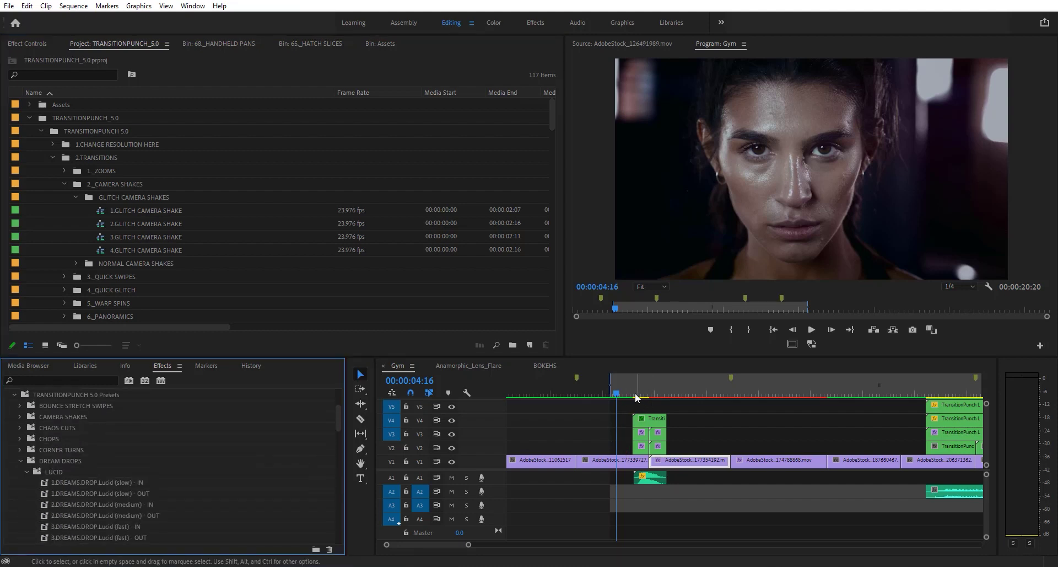
# Start Import Presets from the Effects panel's Presets folder
pyautogui.moveTo(616, 393); pyautogui.dragTo(595, 394)
pyautogui.scroll(3, 107, 436)
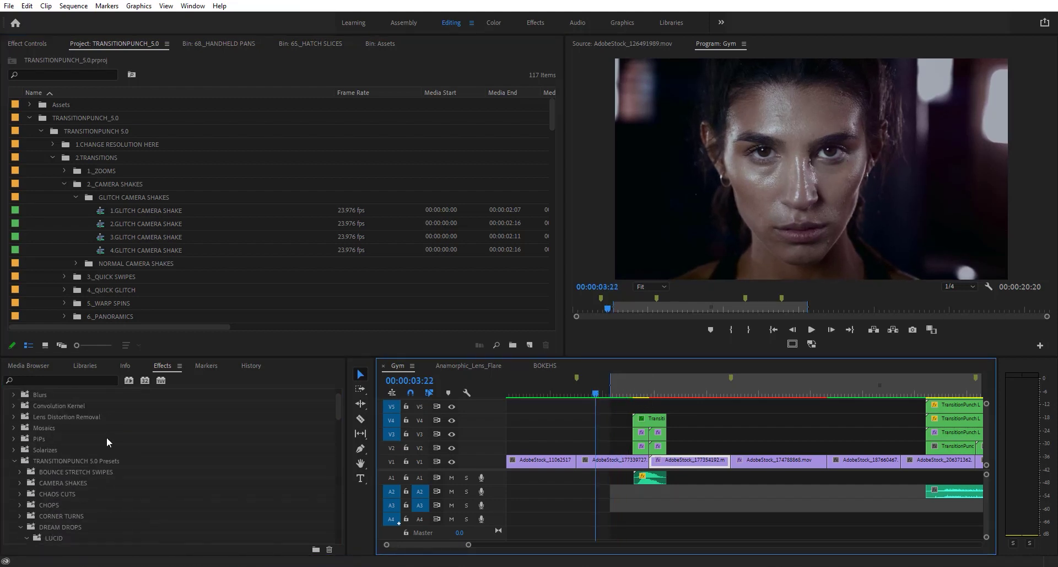
pyautogui.scroll(1, 107, 436)
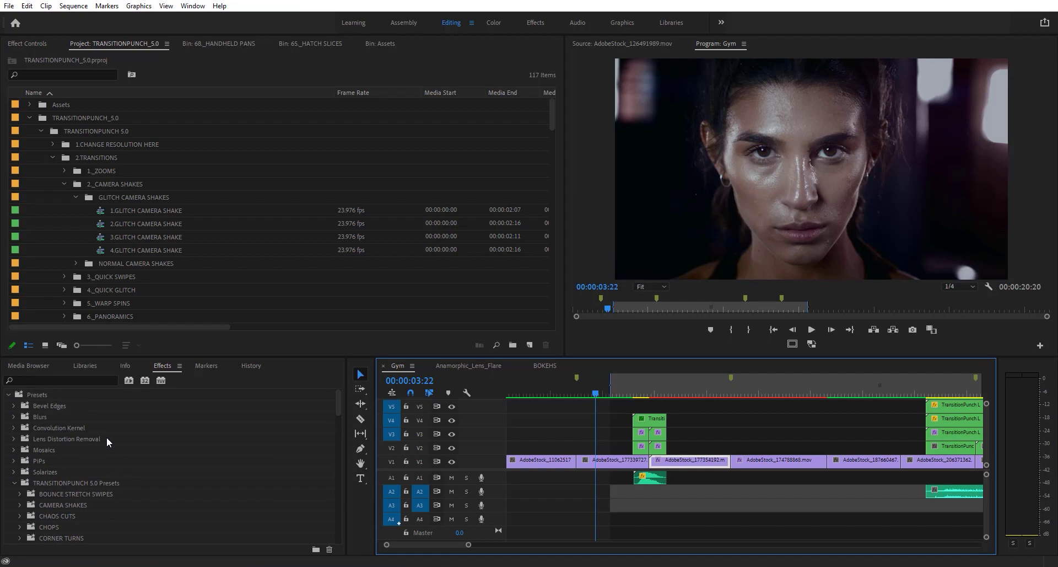
pyautogui.rightClick(59, 398)
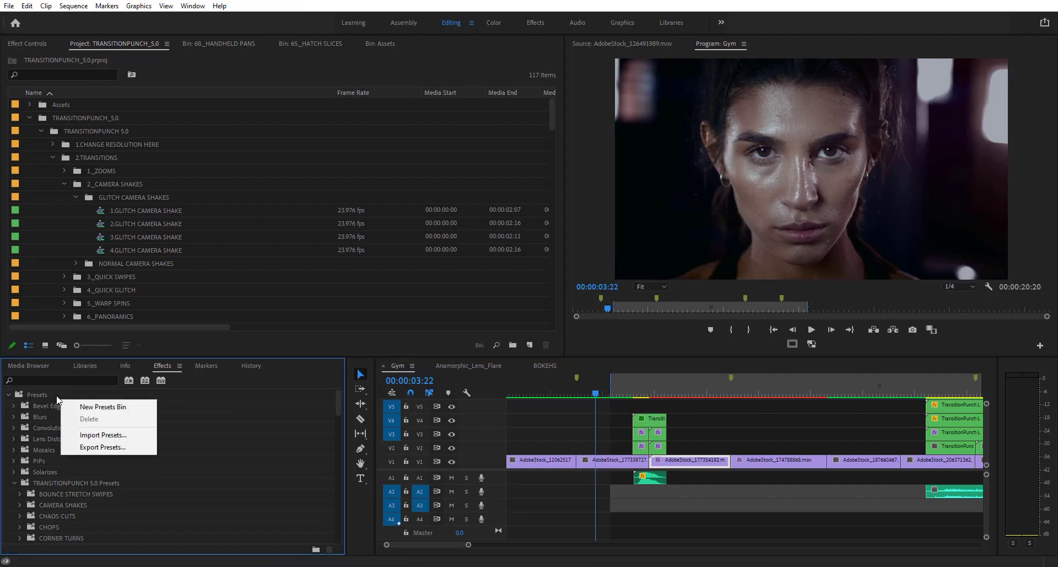
pyautogui.click(93, 431)
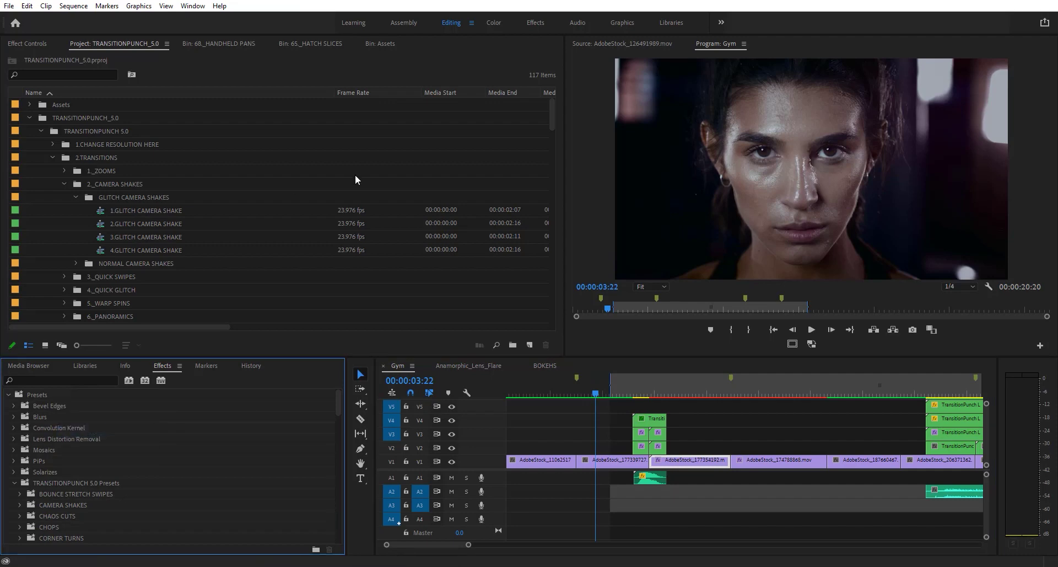
# Import the LUTMASTER file from LUTMASTER > 1.INSTALLERS > Premiere.CC.Presets.Install > 3.CC 2019 & ABOVE
pyautogui.click(264, 44)
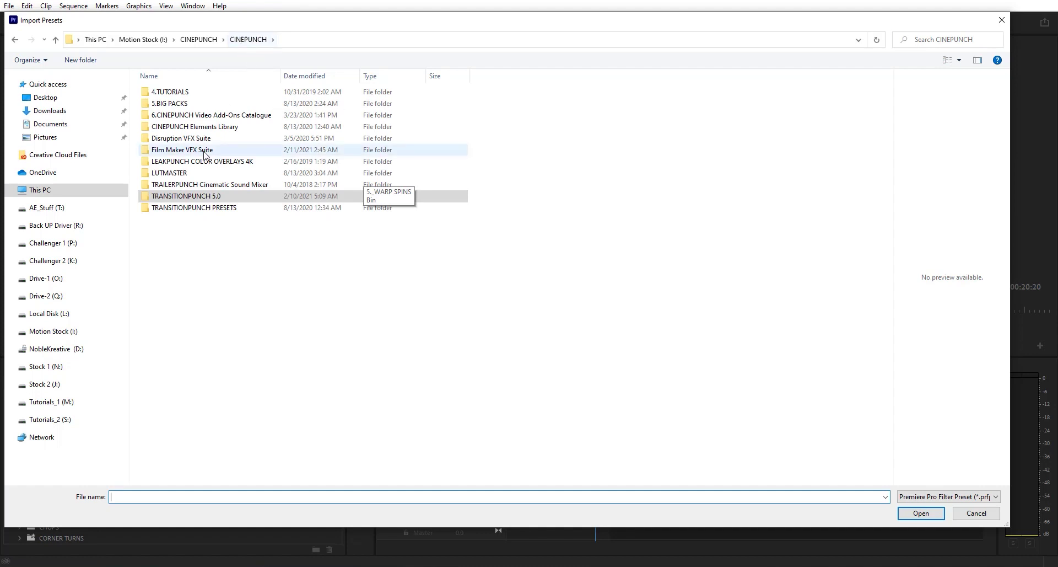
pyautogui.click(203, 258)
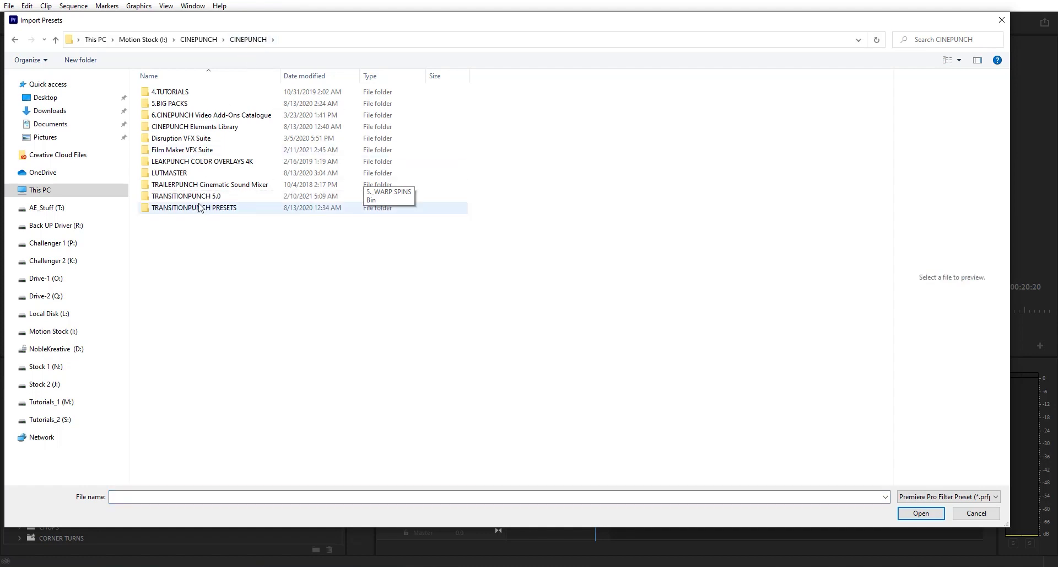
pyautogui.doubleClick(185, 174)
pyautogui.doubleClick(182, 92)
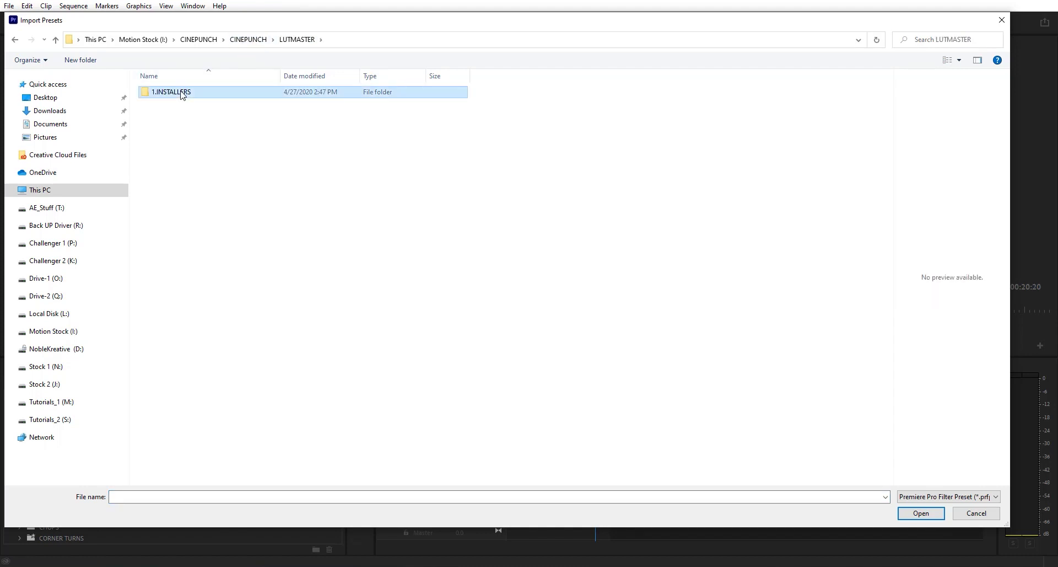
pyautogui.doubleClick(185, 104)
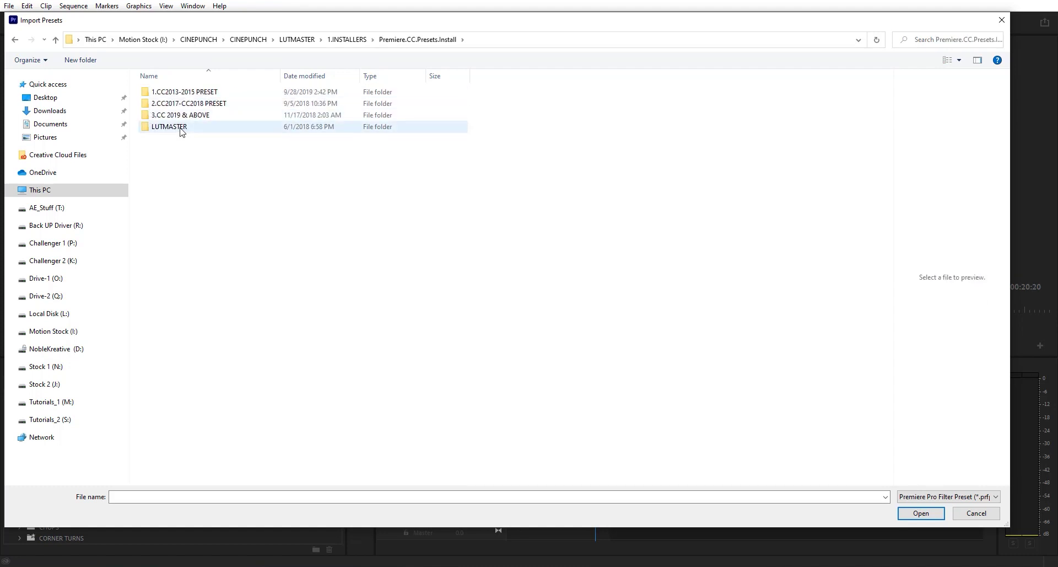
pyautogui.click(182, 128)
pyautogui.doubleClick(182, 126)
pyautogui.hotkey('alt', 'Left')
pyautogui.doubleClick(182, 115)
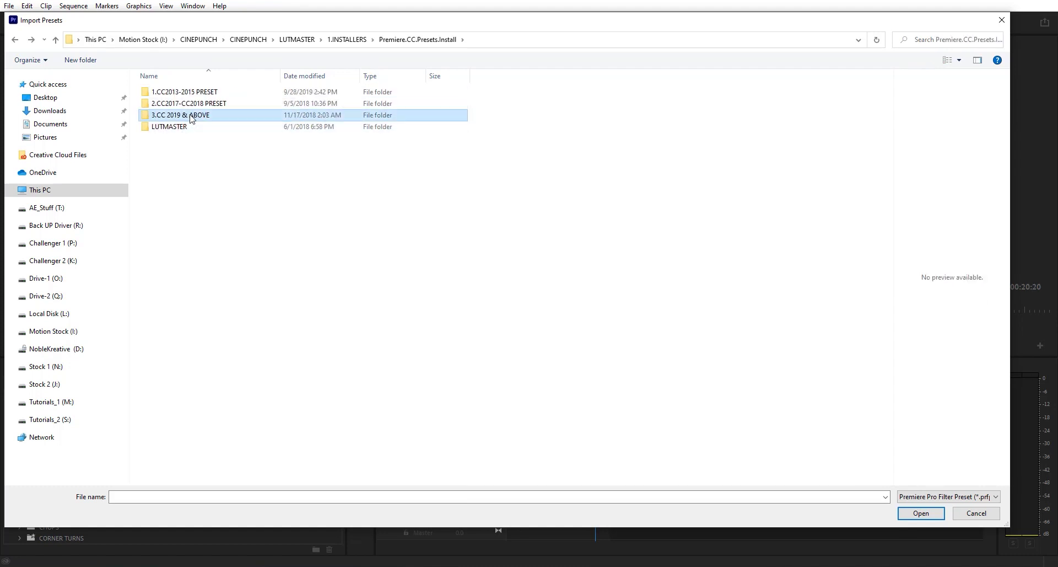
pyautogui.click(171, 97)
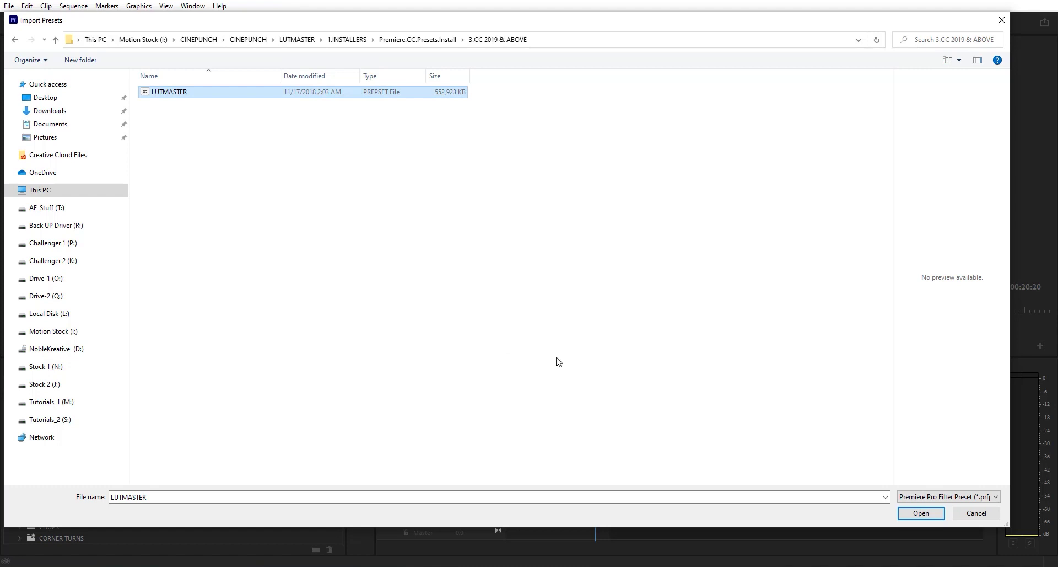
pyautogui.click(920, 511)
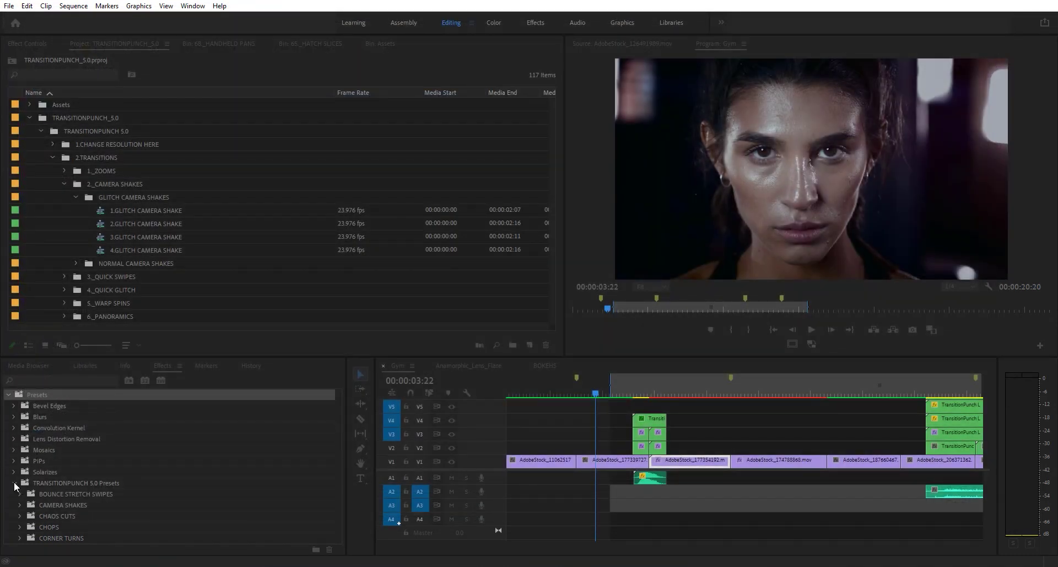
# Expand the imported LUTMASTER presets to show the BlockBuster LUSH looks
pyautogui.click(13, 449)
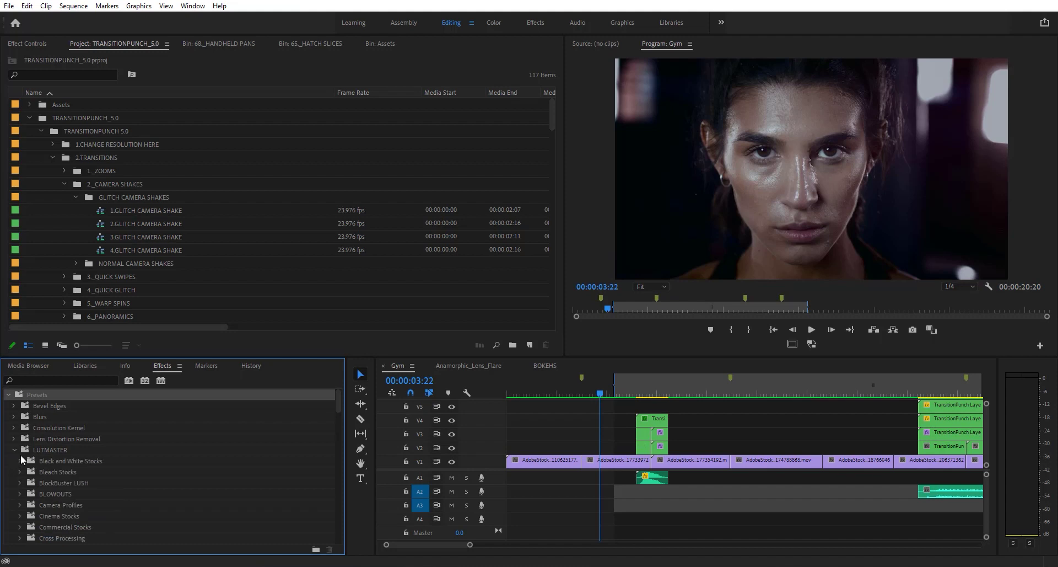
pyautogui.scroll(-2, 48, 465)
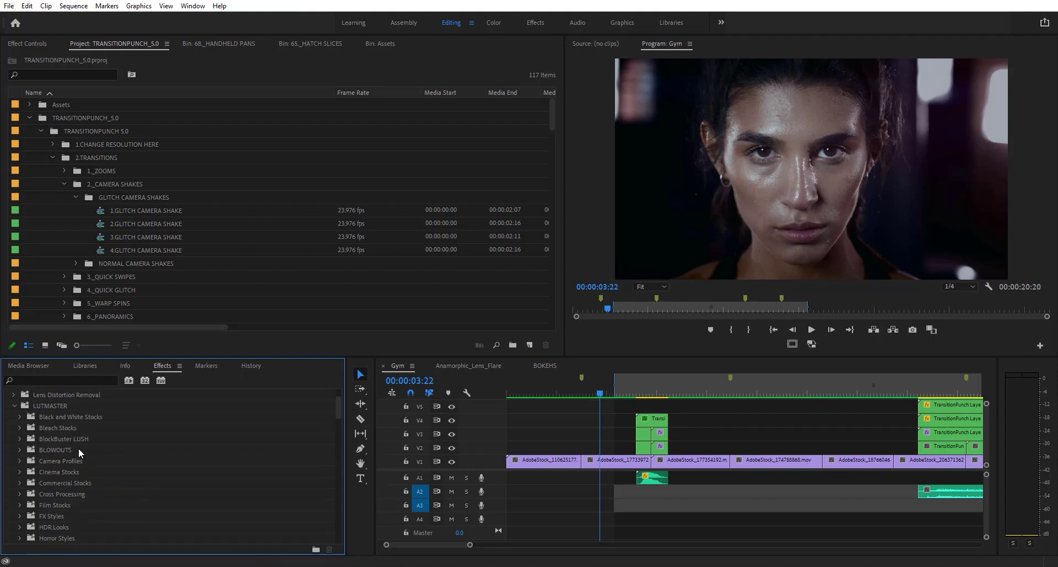
pyautogui.scroll(-2, 69, 484)
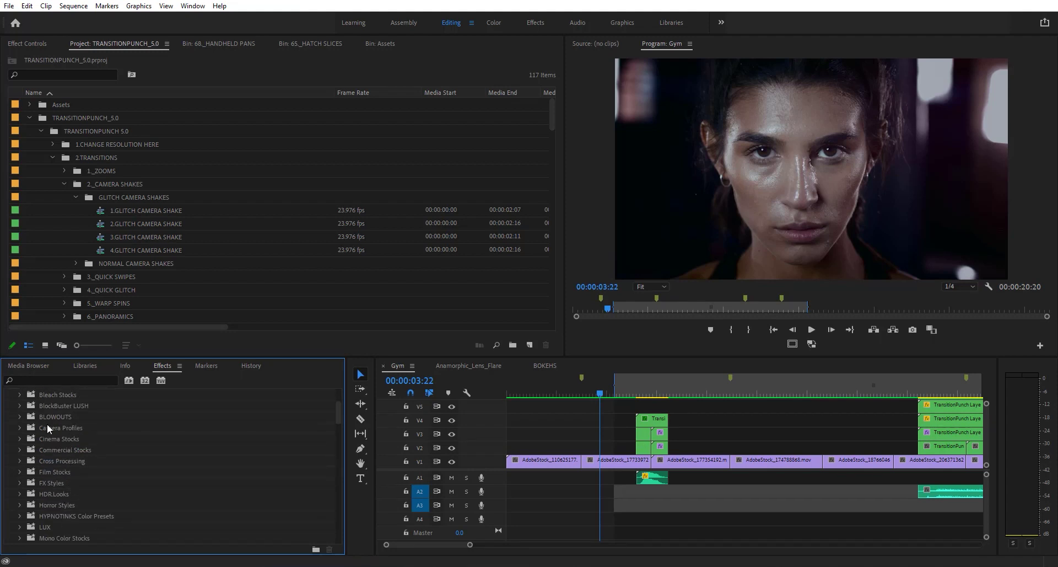
pyautogui.click(20, 406)
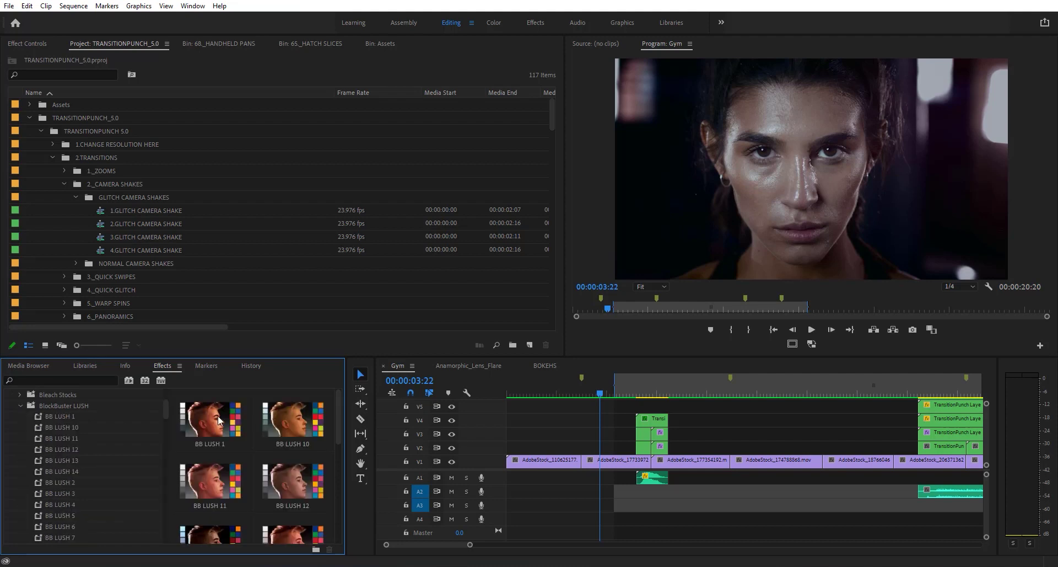
pyautogui.scroll(-5, 307, 461)
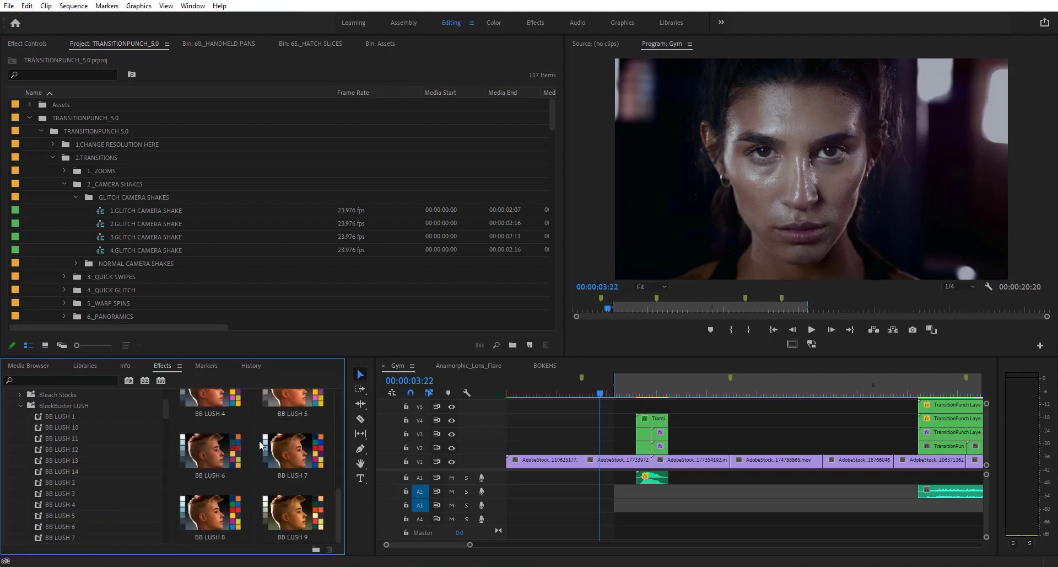
# Replace the BB LUSH 7 grade on the second V1 clip with BB LUSH 5
pyautogui.moveTo(300, 456); pyautogui.dragTo(609, 461)
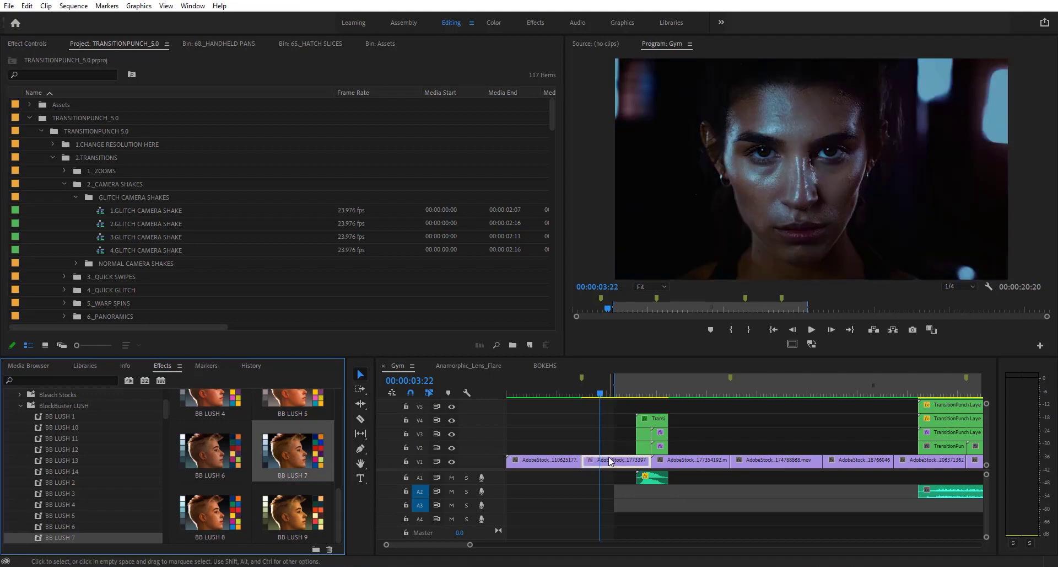
pyautogui.hotkey('ctrl', 'z')
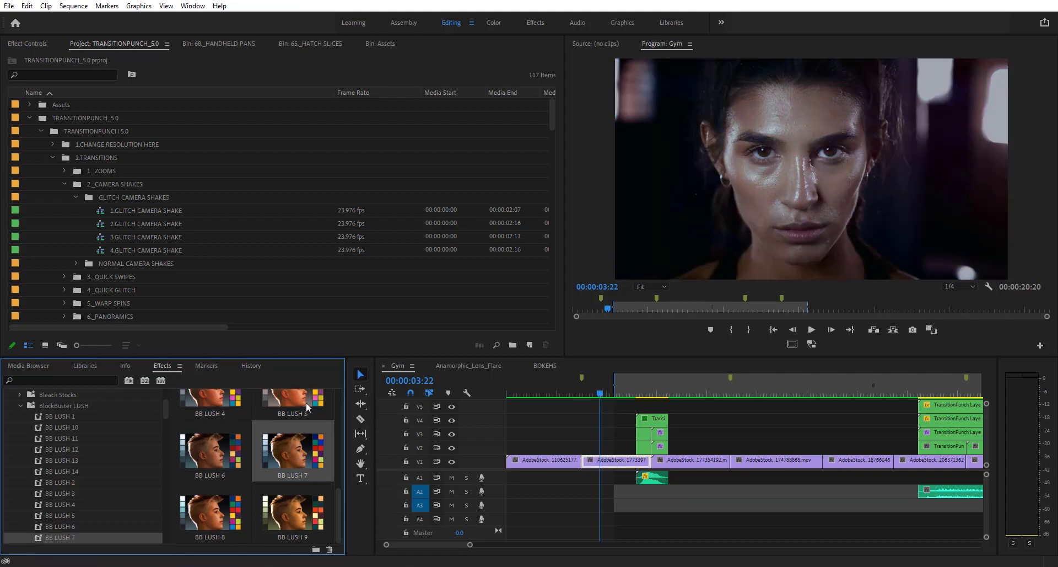
pyautogui.moveTo(305, 408); pyautogui.dragTo(615, 461)
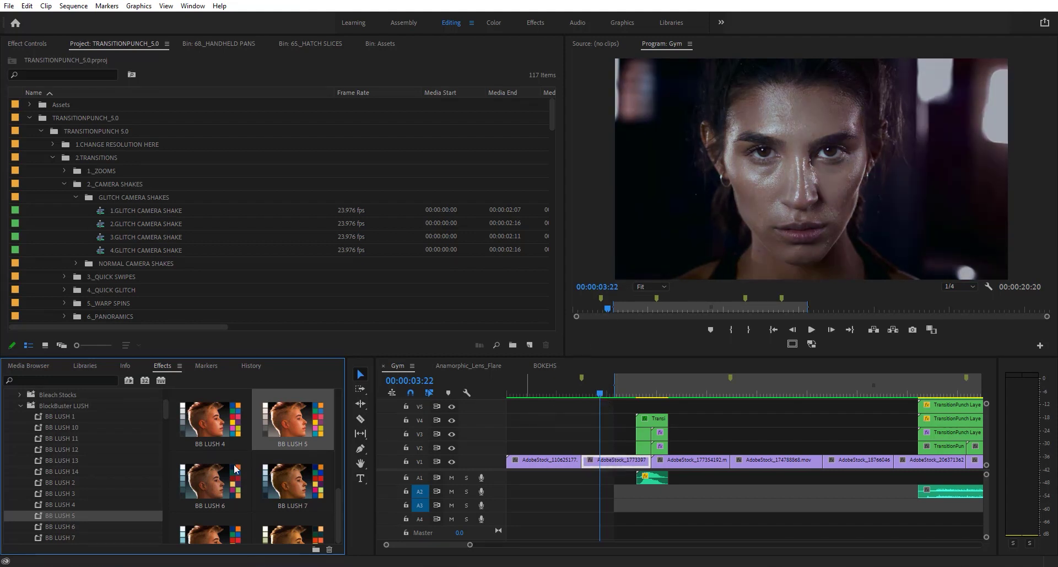
pyautogui.scroll(-5, 69, 472)
pyautogui.click(22, 438)
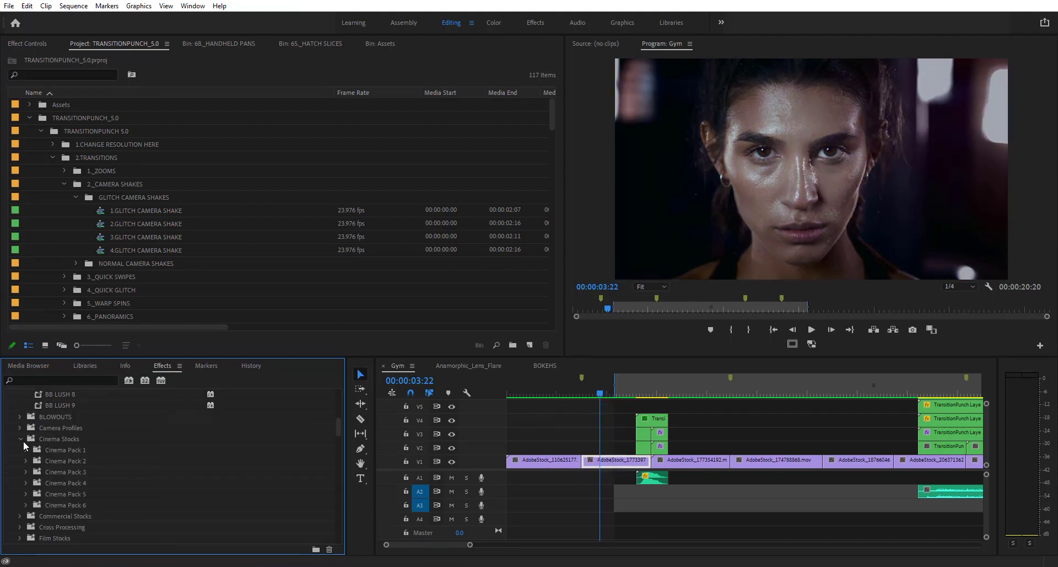
# Grade the second V1 clip with CS.California.Dreams and the boxer clip with CS.Color.CrushF500
pyautogui.click(27, 450)
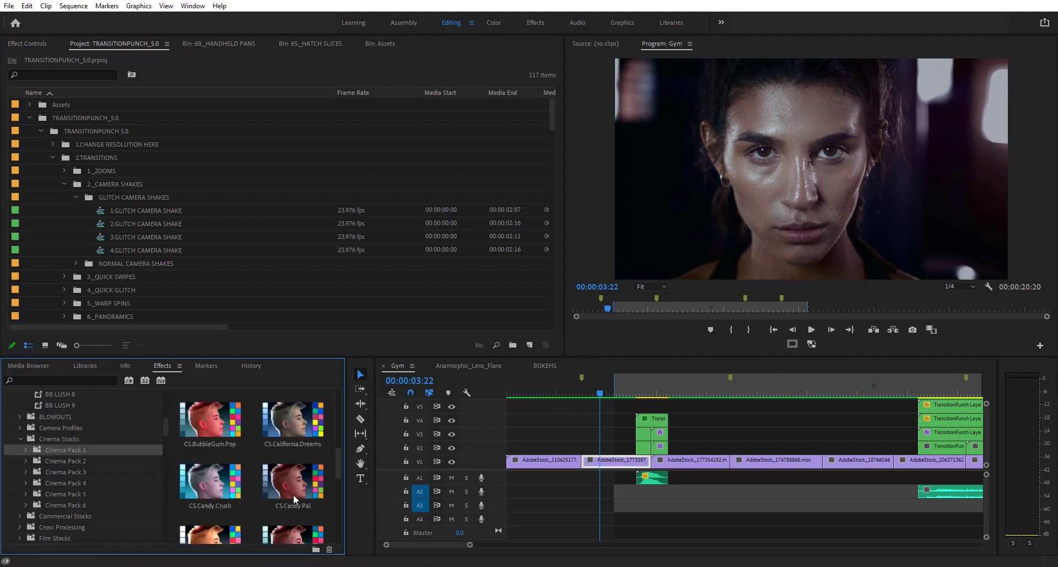
pyautogui.moveTo(292, 421); pyautogui.dragTo(623, 465)
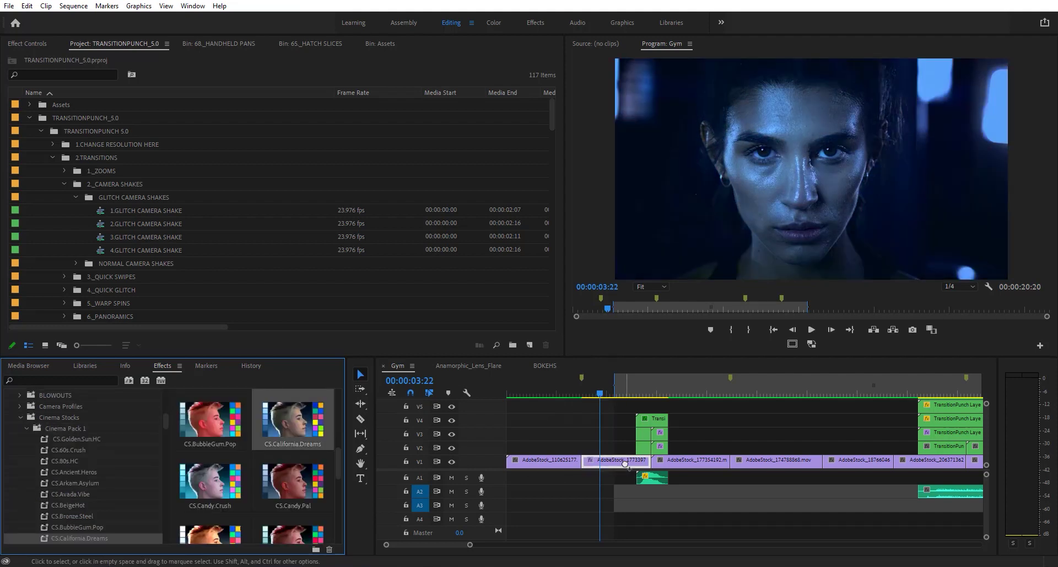
pyautogui.click(718, 393)
pyautogui.click(705, 460)
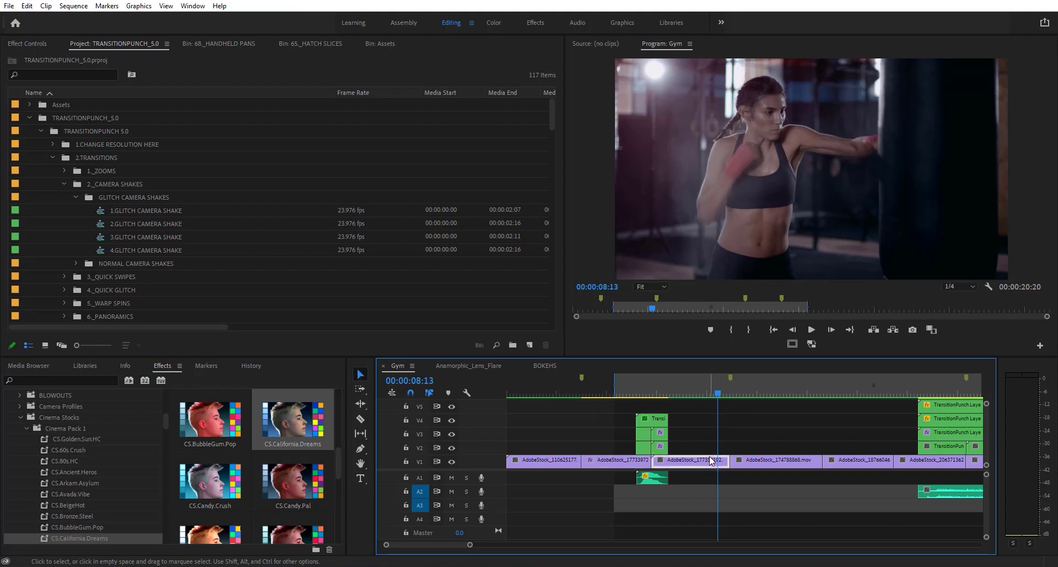
pyautogui.scroll(-6, 82, 460)
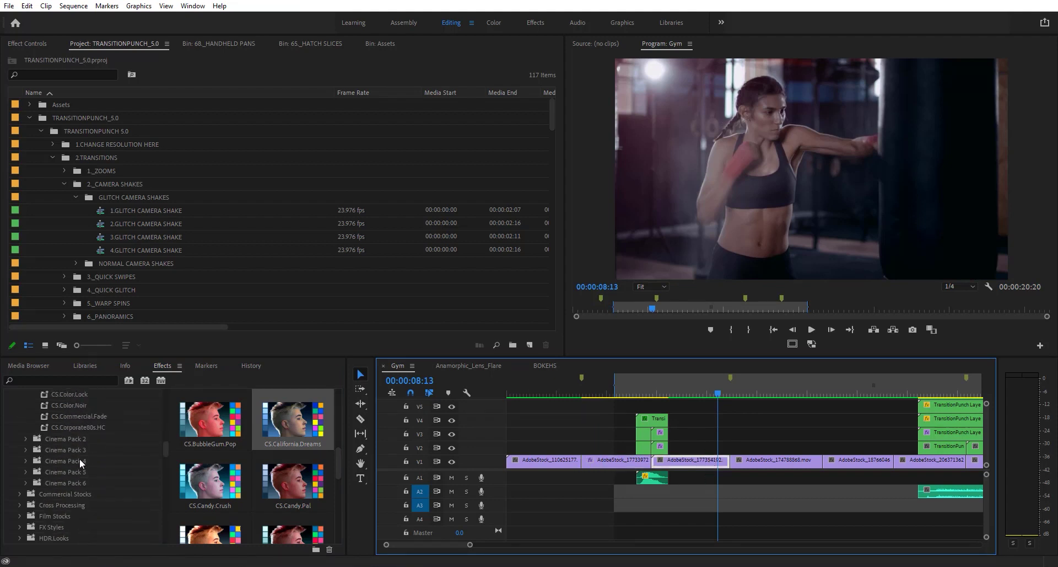
pyautogui.click(77, 406)
pyautogui.moveTo(307, 401); pyautogui.dragTo(701, 462)
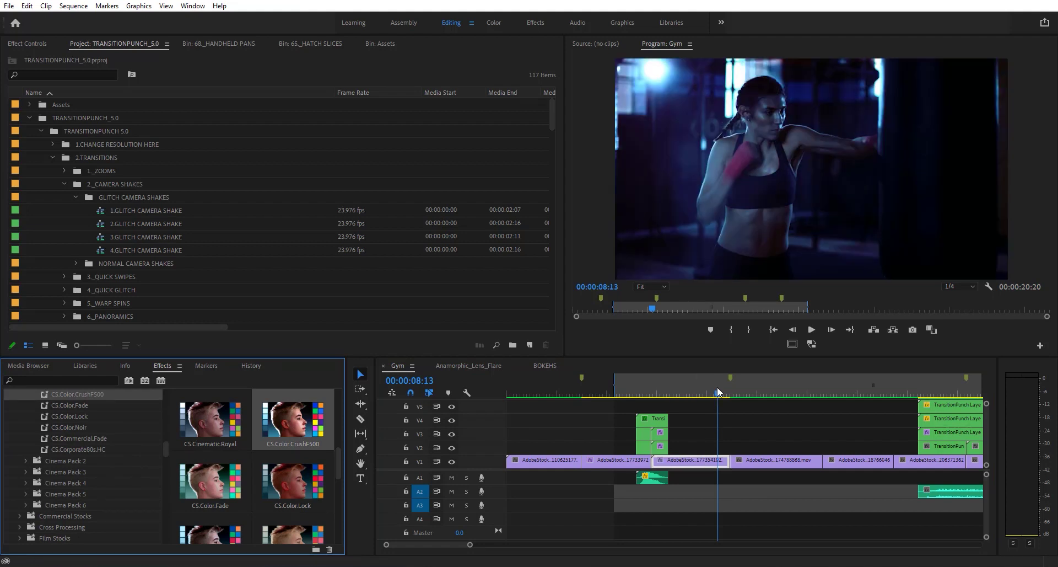
pyautogui.moveTo(717, 392); pyautogui.dragTo(751, 395)
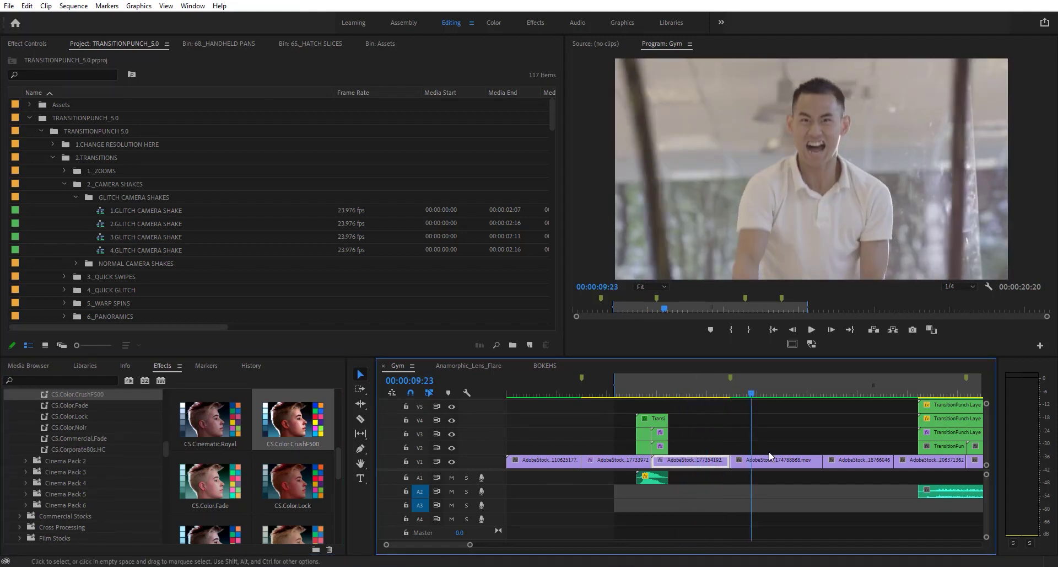
# Apply LUX.110 from LUX Pack 1 to AdobeStock_174788868 and play back the graded sequence
pyautogui.click(775, 460)
pyautogui.scroll(-3, 139, 455)
pyautogui.scroll(-3, 89, 466)
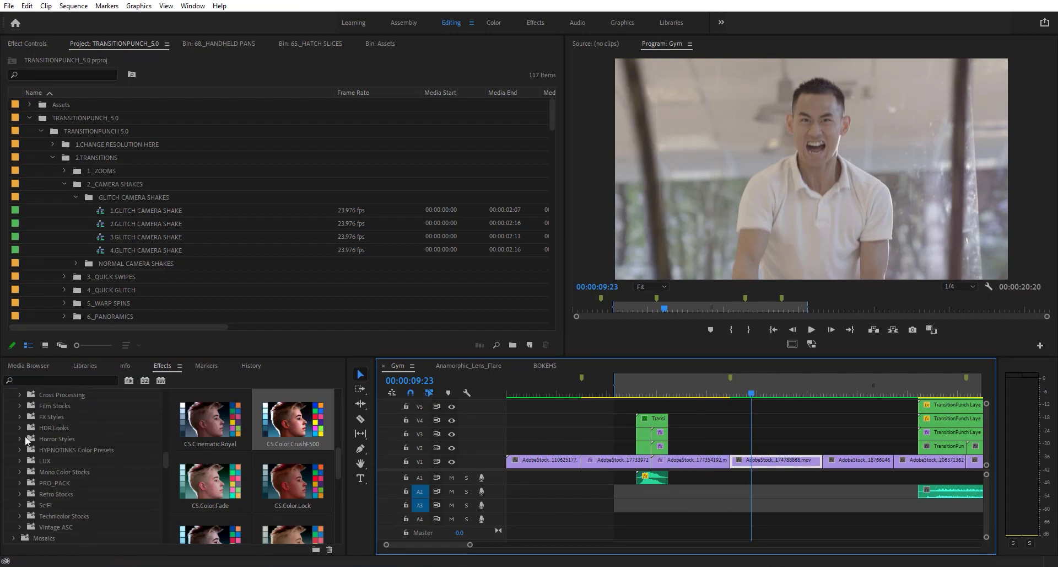
pyautogui.click(21, 461)
pyautogui.scroll(-2, 48, 454)
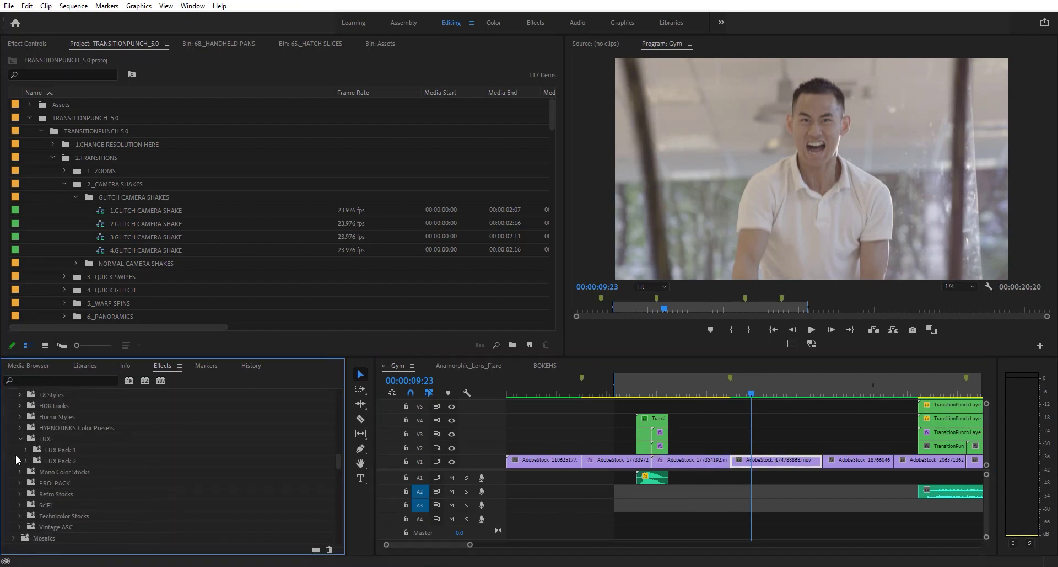
pyautogui.click(27, 449)
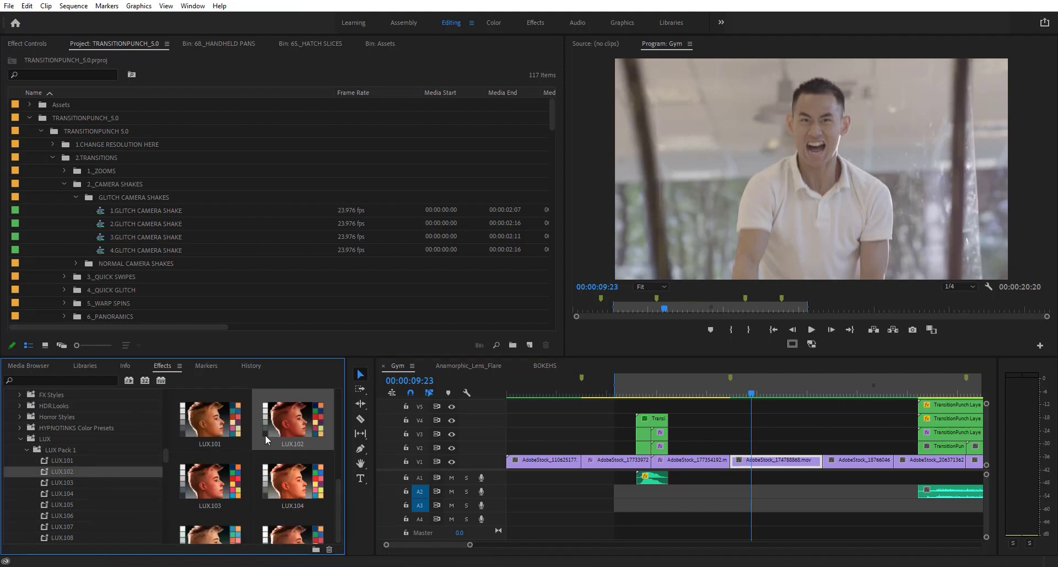
pyautogui.scroll(-2, 266, 435)
pyautogui.click(298, 449)
pyautogui.moveTo(373, 449); pyautogui.dragTo(782, 459)
pyautogui.click(761, 395)
pyautogui.press('space')
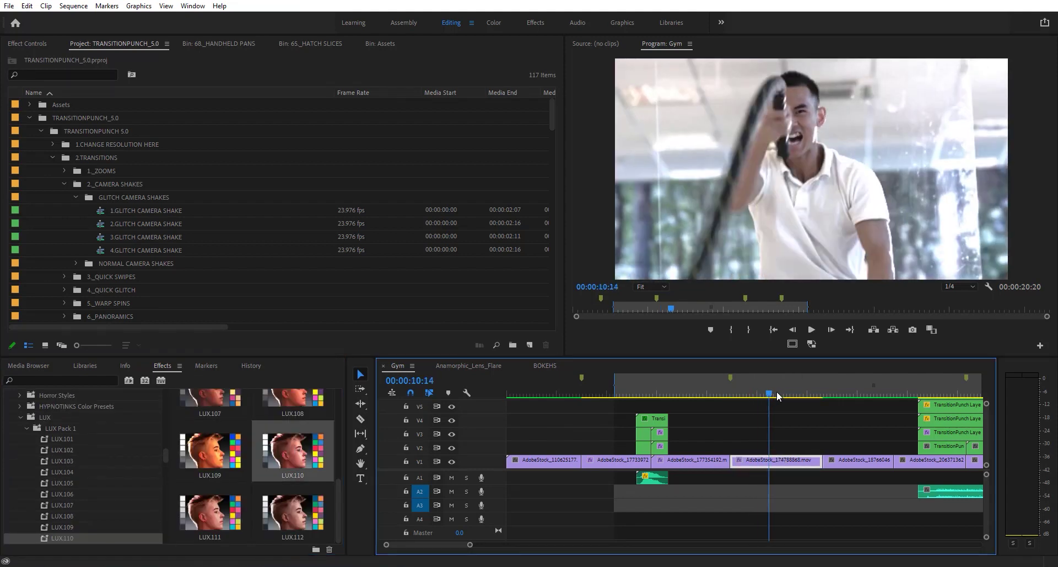
pyautogui.click(739, 395)
pyautogui.click(753, 395)
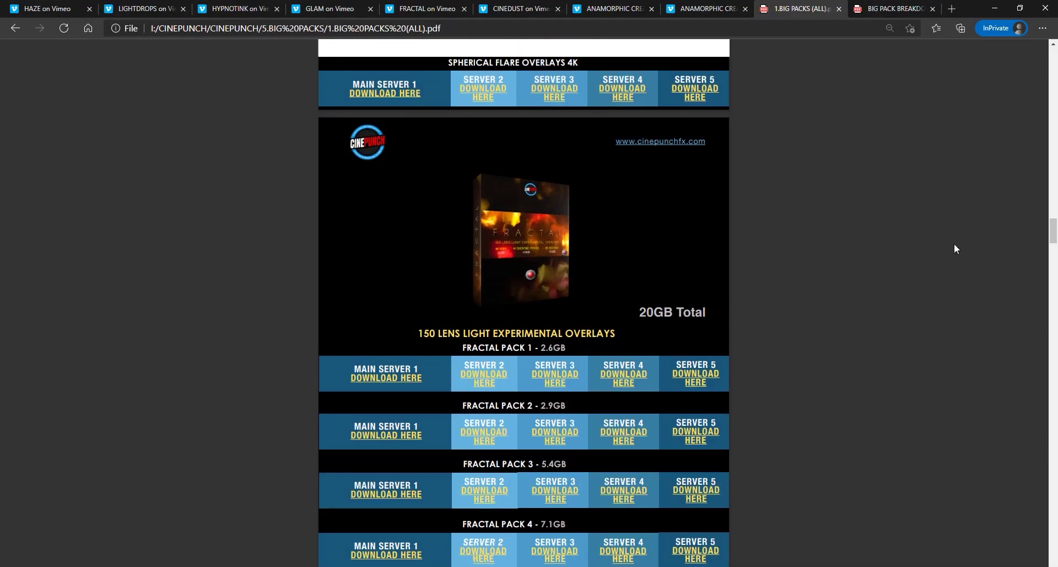
# Scroll the Big Packs PDF from its intro down to the HAZE and Hypnotinks download sections
pyautogui.scroll(7, 954, 243)
pyautogui.moveTo(1050, 194); pyautogui.dragTo(1053, 61)
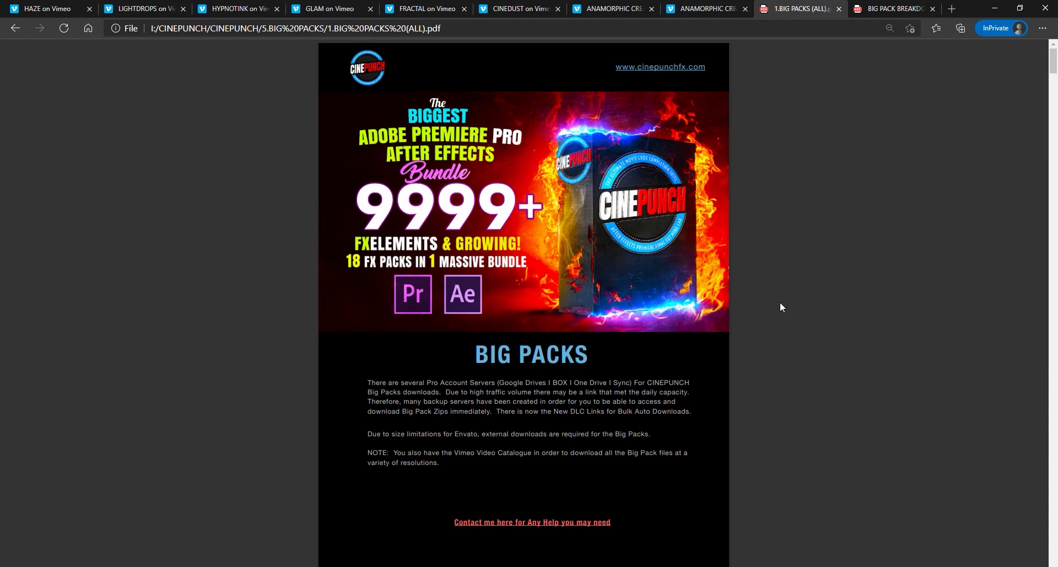
pyautogui.scroll(-10, 781, 302)
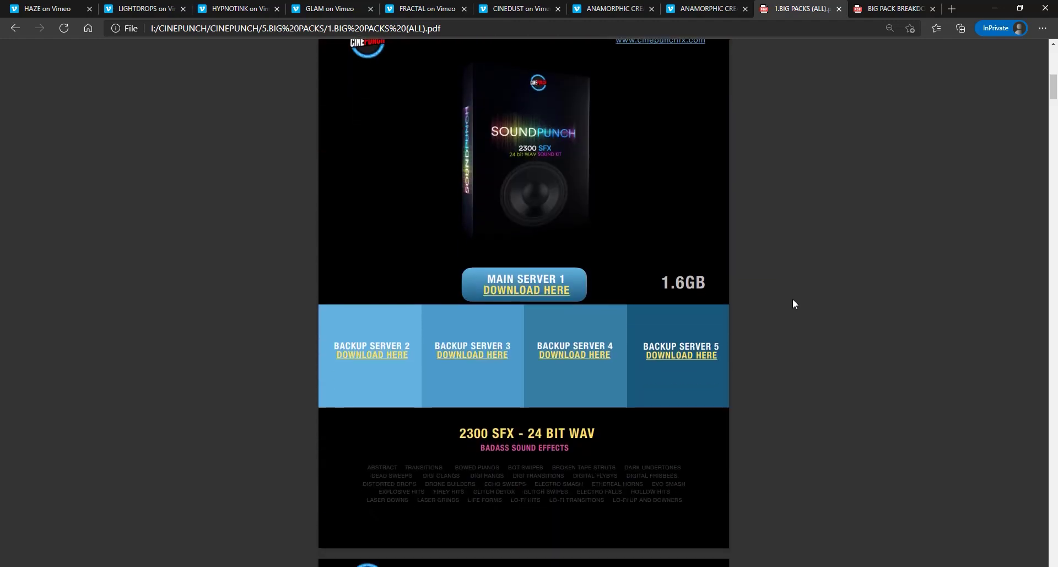
pyautogui.scroll(-7, 798, 302)
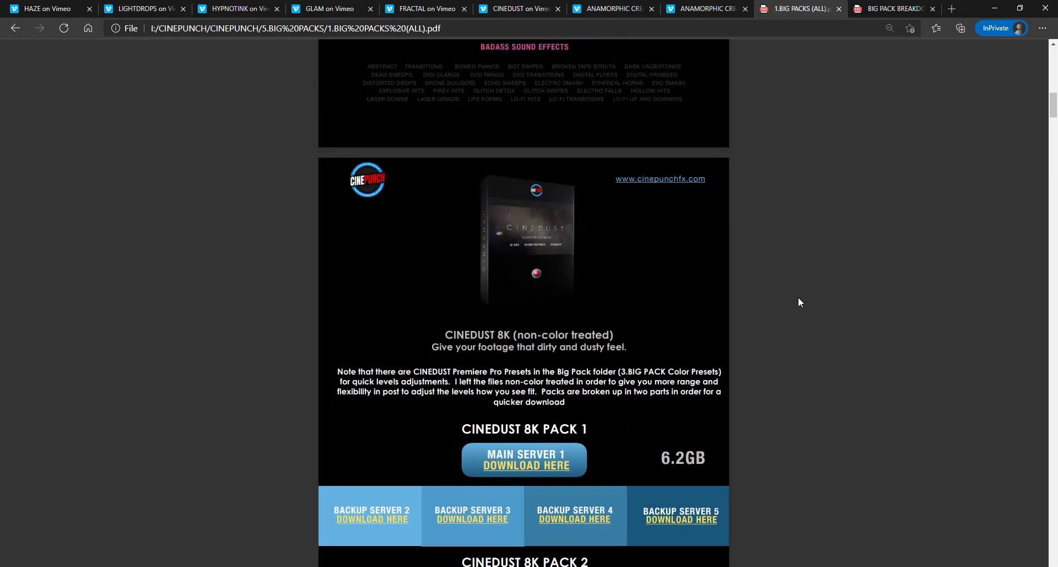
pyautogui.scroll(-20, 799, 301)
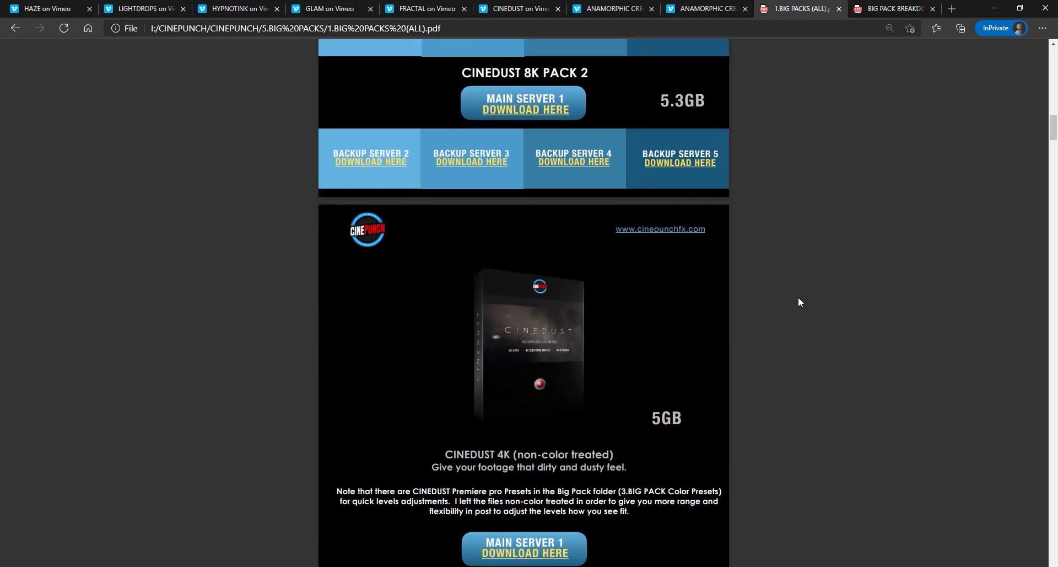
pyautogui.scroll(-2, 799, 302)
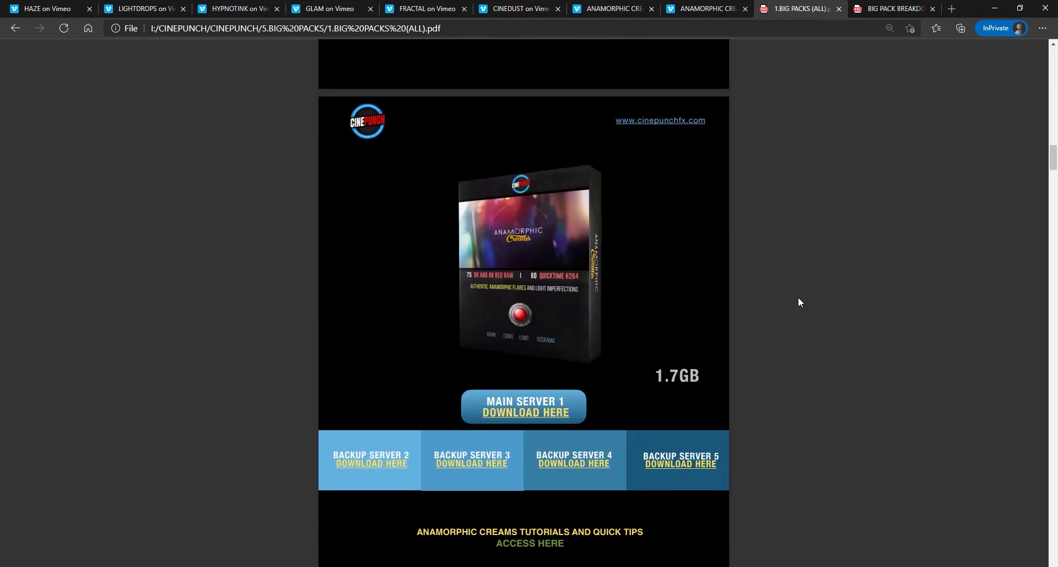
pyautogui.scroll(-9, 798, 301)
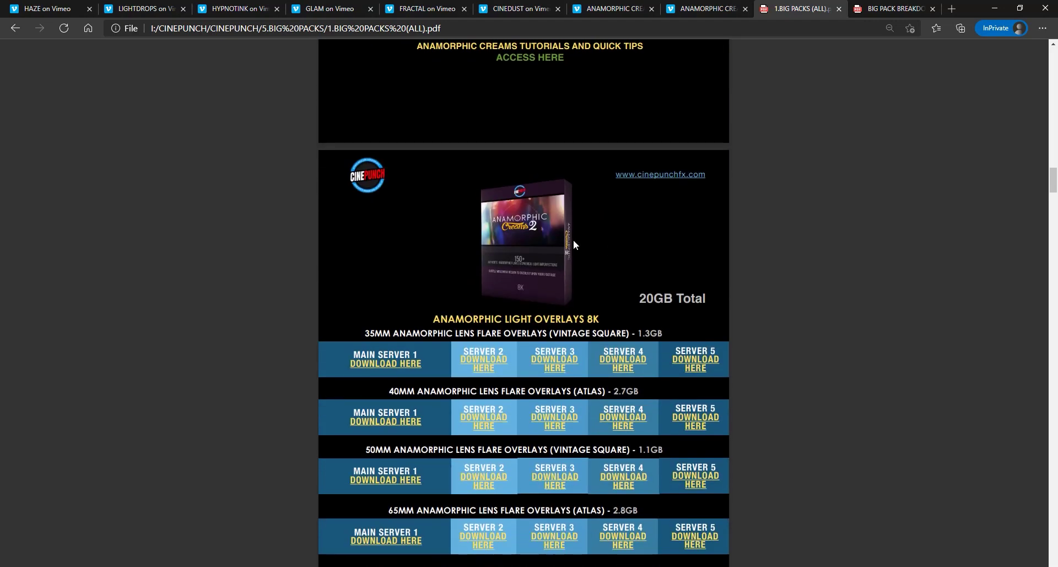
pyautogui.scroll(-9, 486, 292)
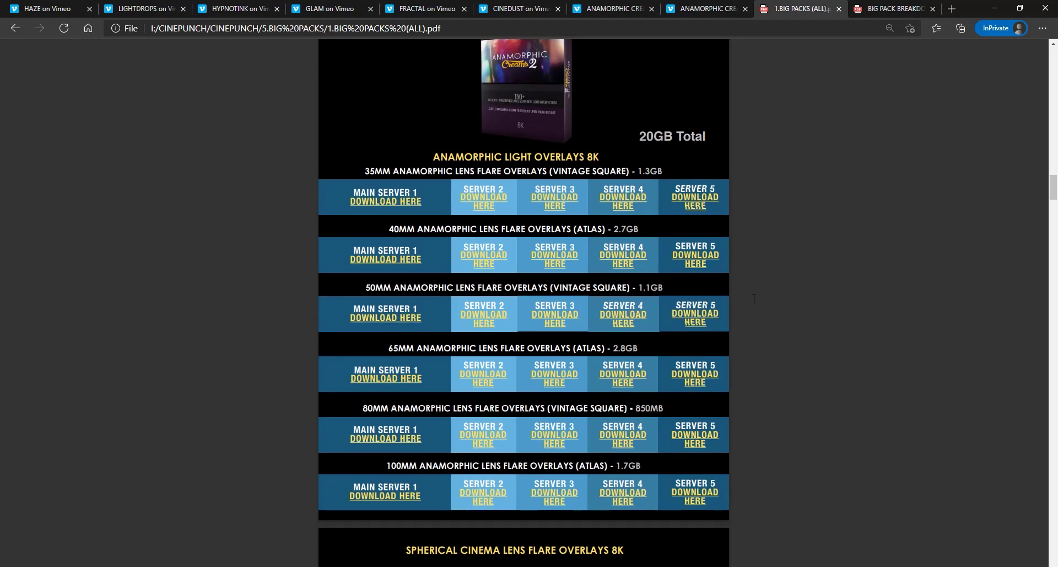
pyautogui.scroll(-11, 832, 295)
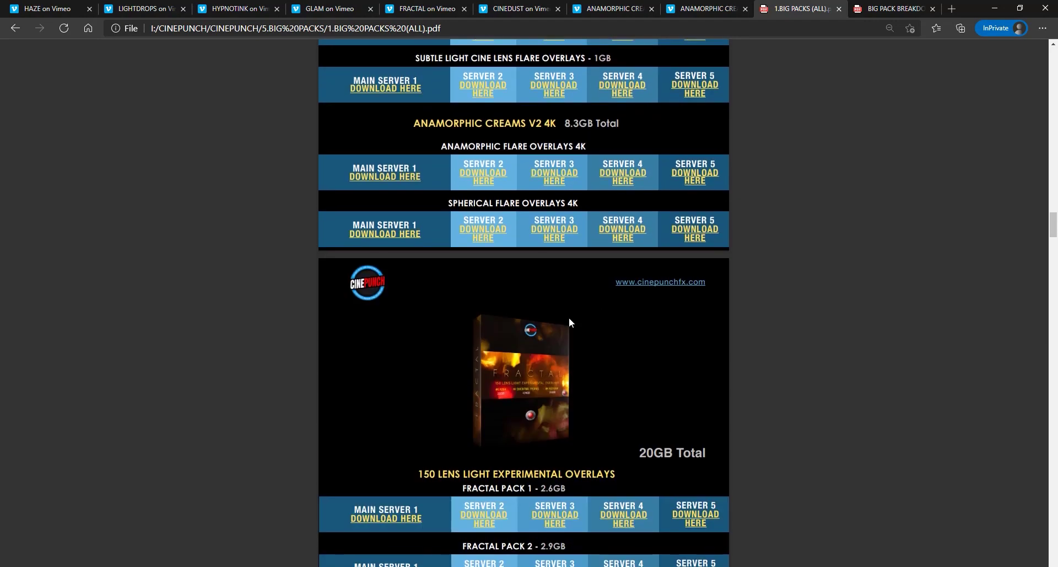
pyautogui.scroll(-9, 838, 290)
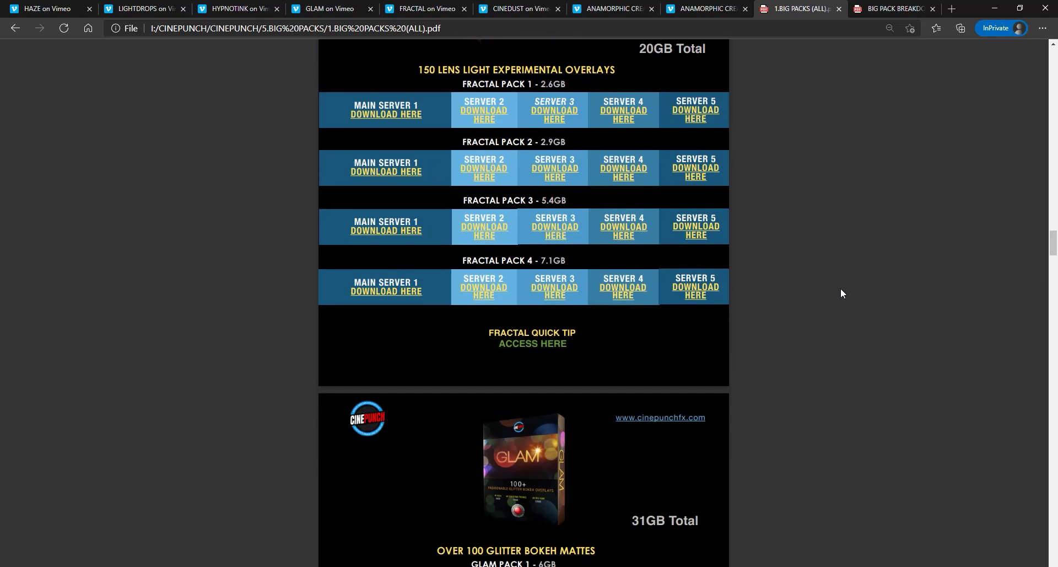
pyautogui.scroll(-13, 841, 288)
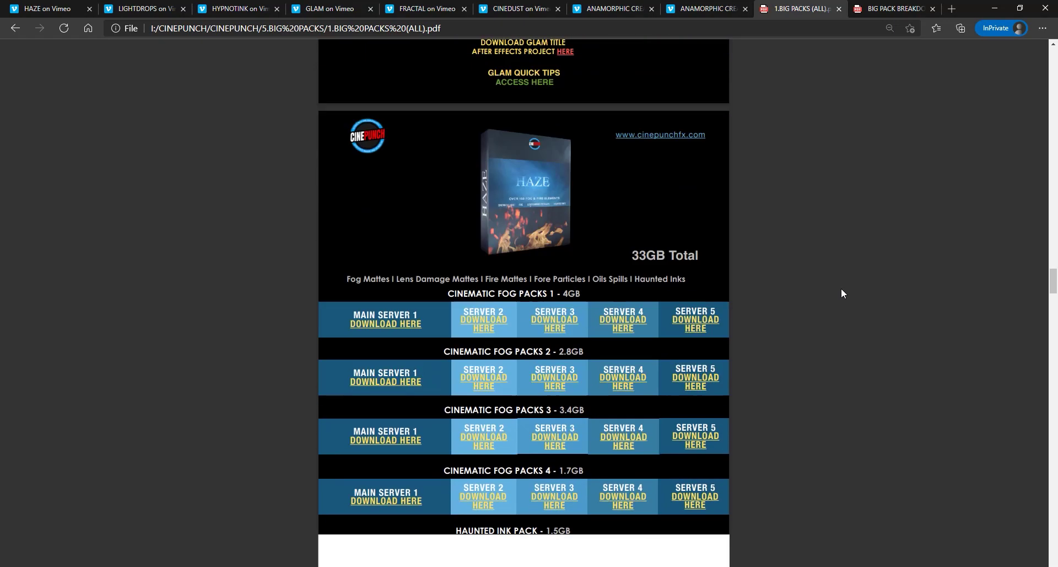
pyautogui.scroll(-7, 842, 288)
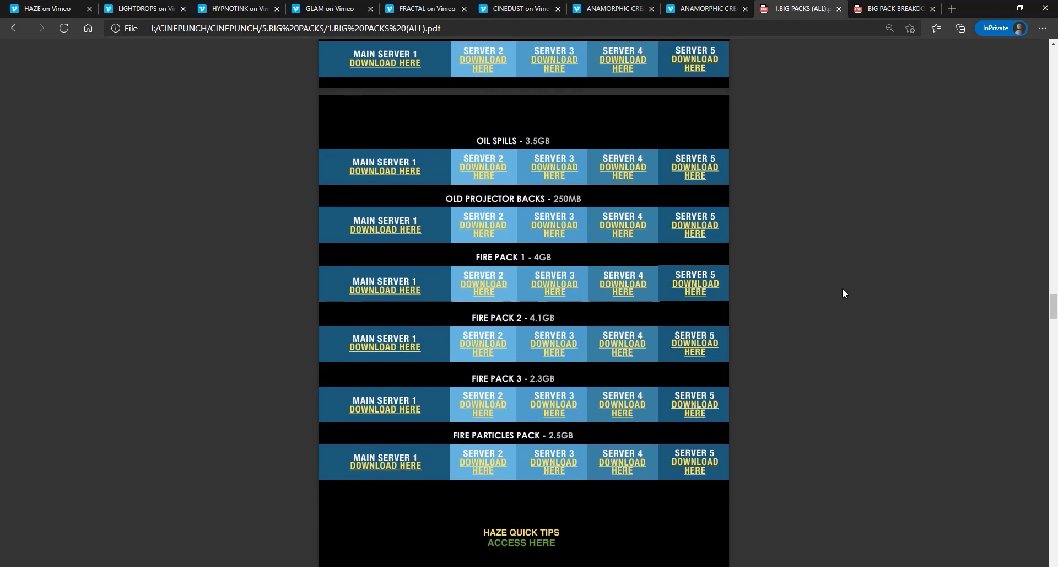
pyautogui.scroll(-9, 842, 288)
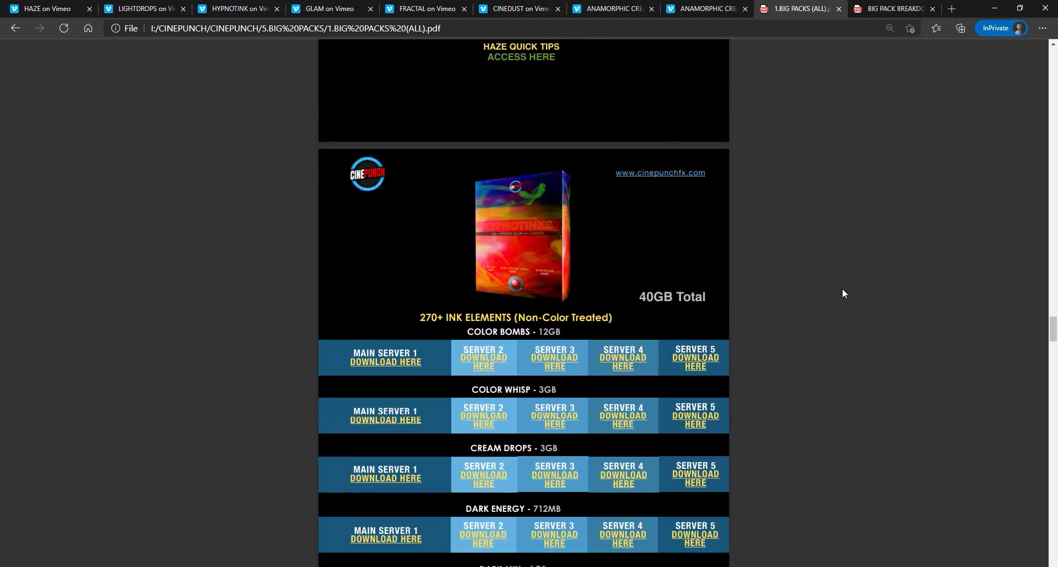
# Switch to the HAZE on Vimeo tab with its fire clips
pyautogui.click(52, 6)
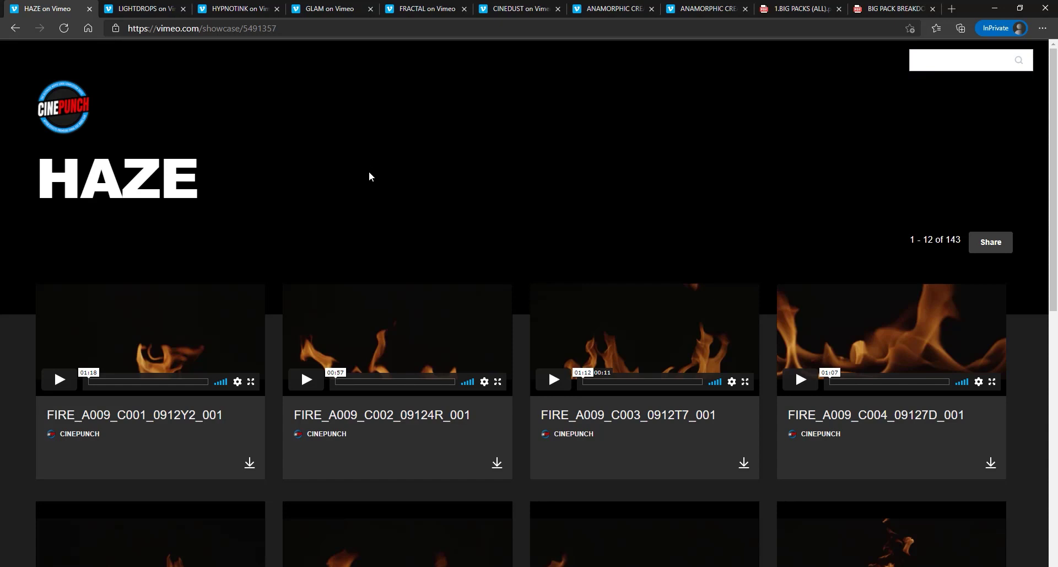
# Preview the FIRE_A009 clips C003 through C007 on the HAZE showcase
pyautogui.click(305, 379)
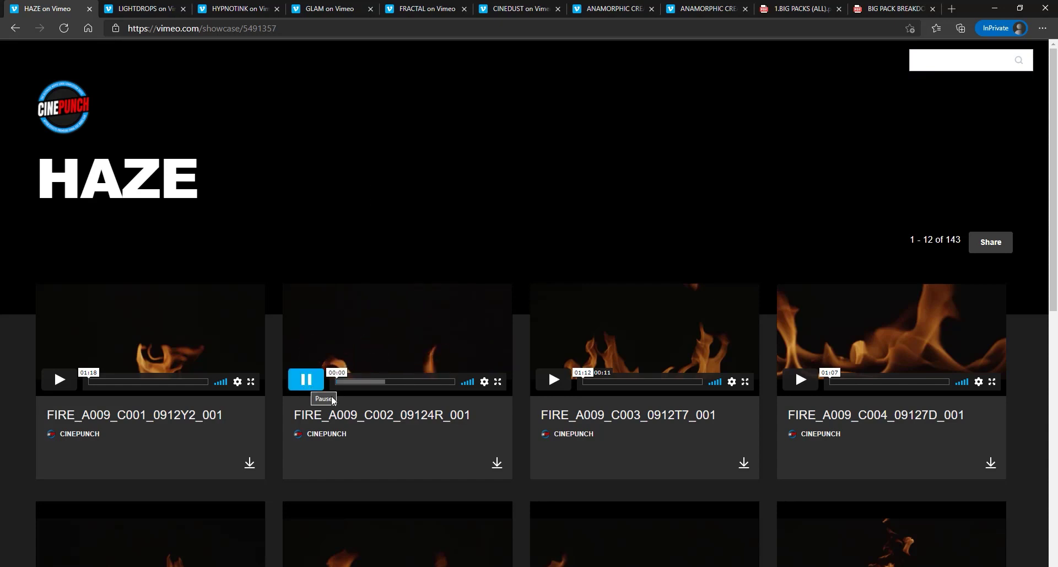
pyautogui.click(553, 379)
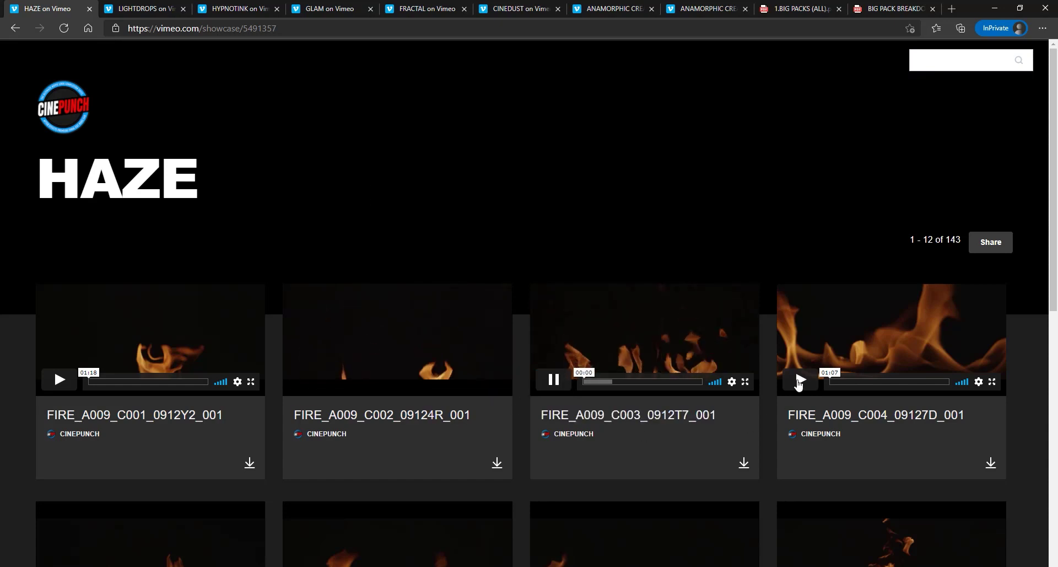
pyautogui.click(801, 380)
pyautogui.scroll(-1, 772, 407)
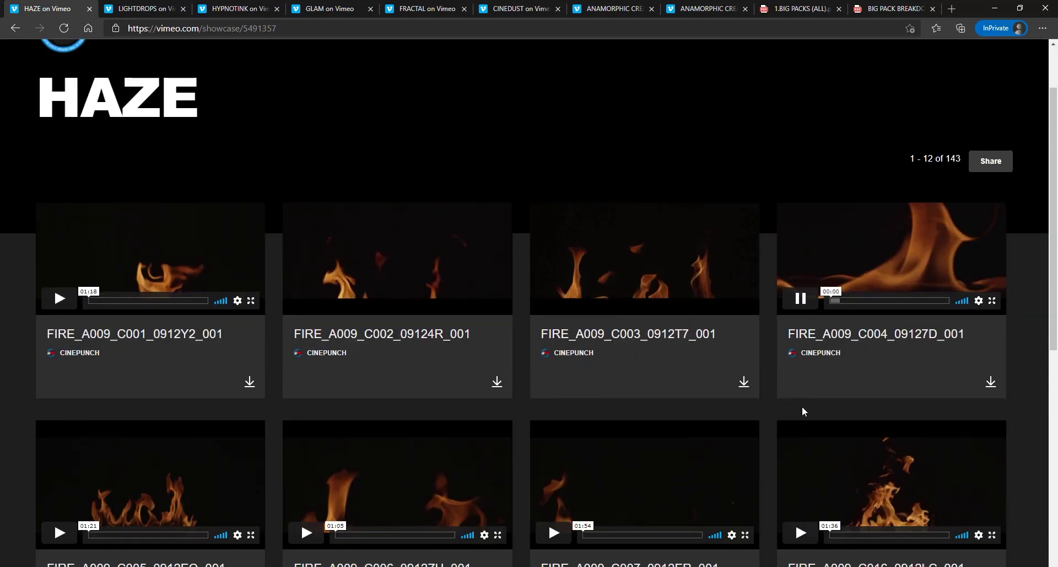
pyautogui.click(553, 532)
pyautogui.scroll(-1, 600, 451)
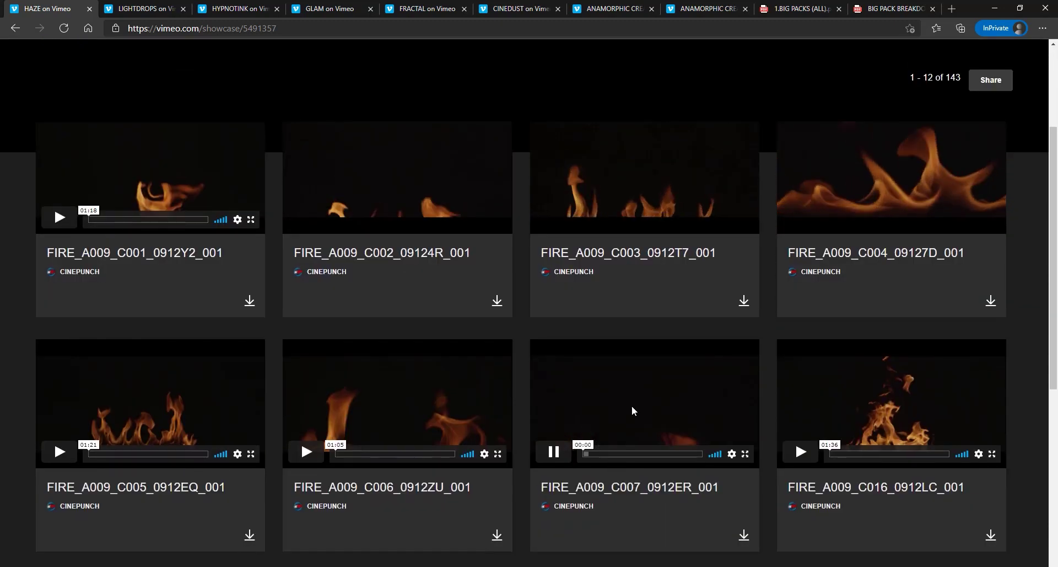
pyautogui.click(306, 452)
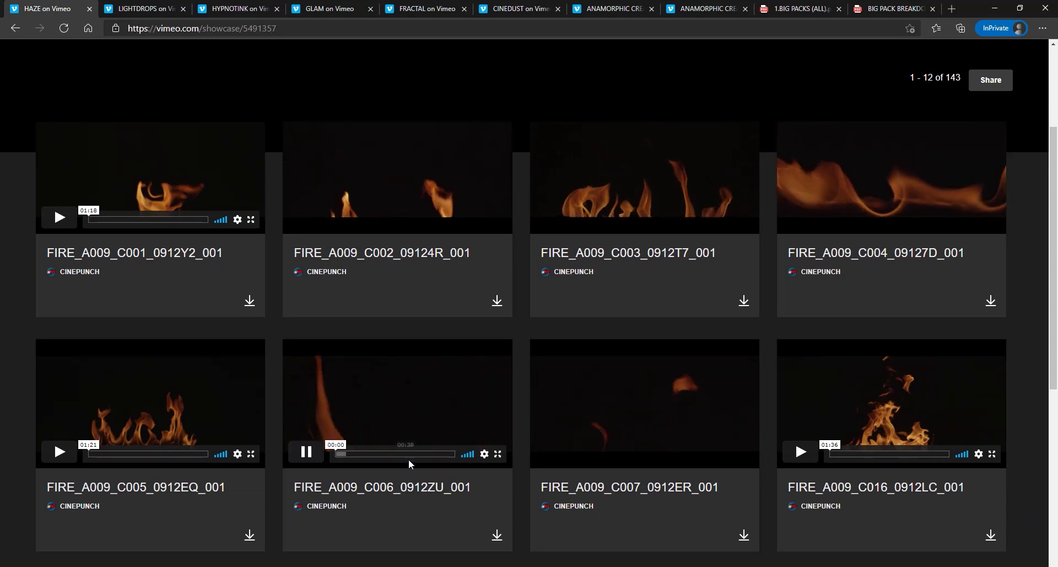
pyautogui.click(59, 452)
pyautogui.scroll(3, 231, 315)
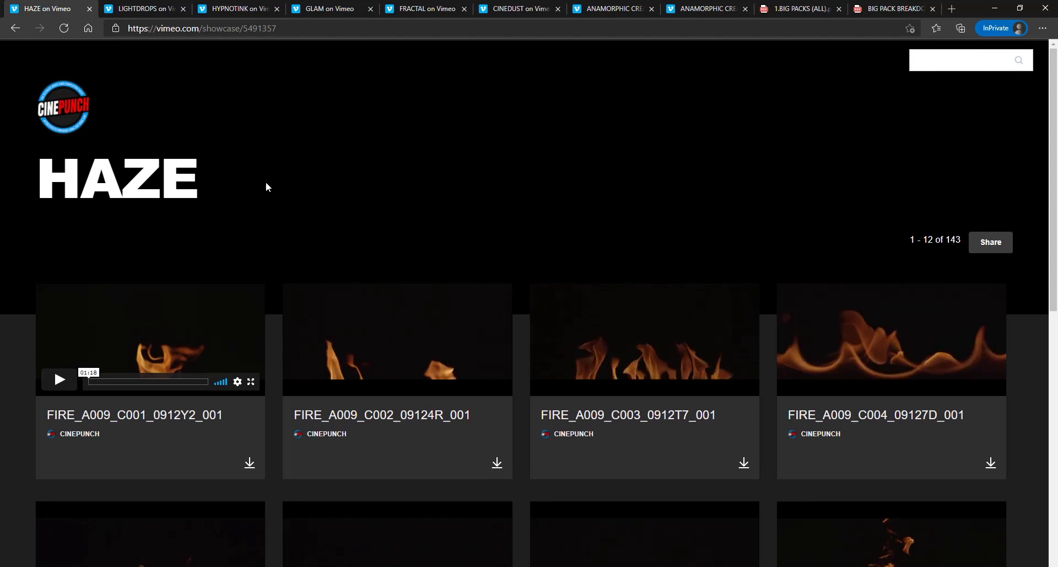
# Preview BIG_BOKEHS_02, 03, 04 and 06 on LIGHTDROPS, then go to HYPNOTINK
pyautogui.click(140, 6)
pyautogui.scroll(-3, 85, 169)
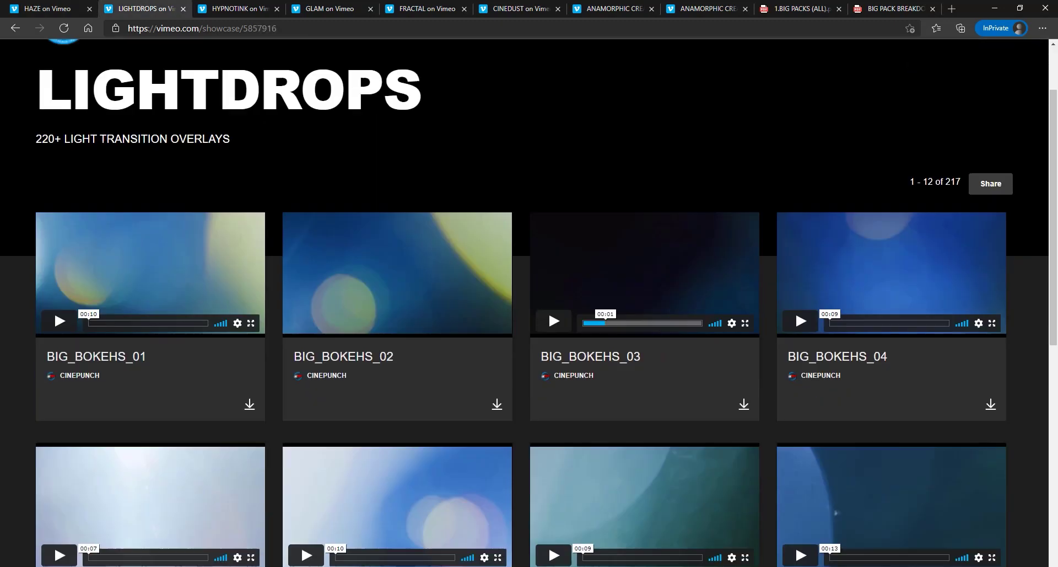
pyautogui.click(307, 243)
pyautogui.scroll(1, 358, 268)
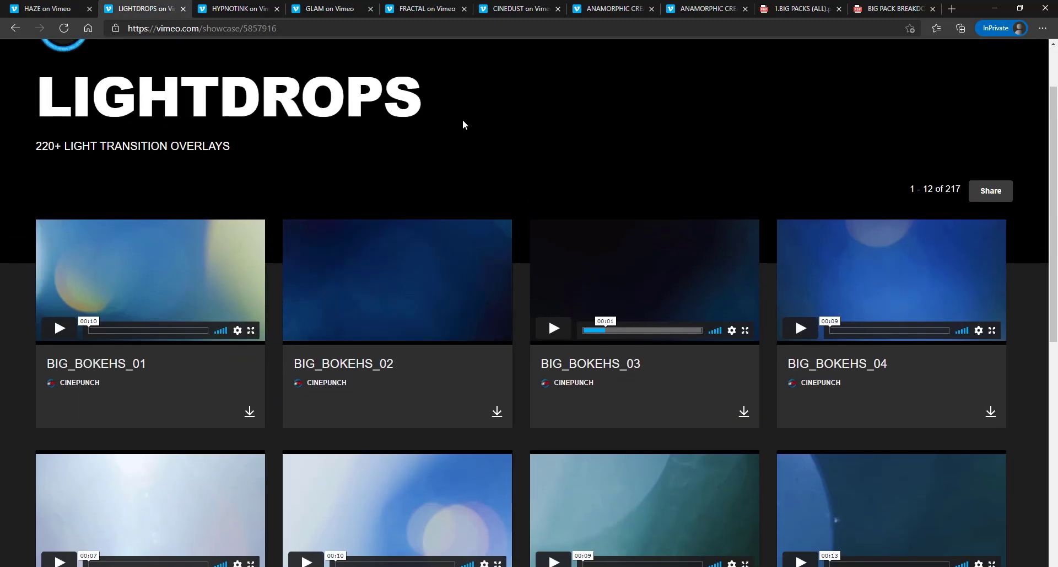
pyautogui.click(554, 328)
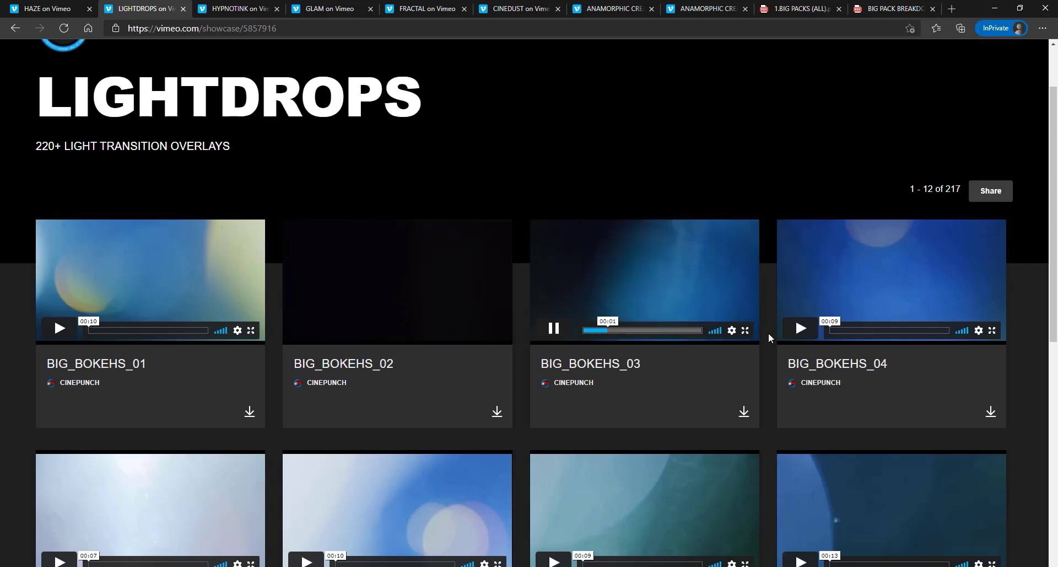
pyautogui.click(801, 328)
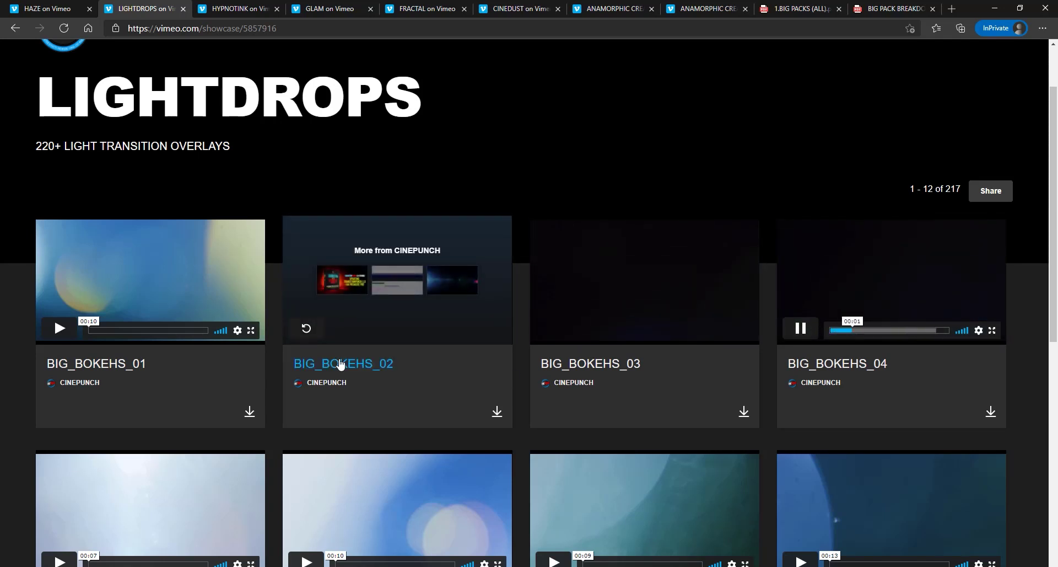
pyautogui.click(306, 327)
pyautogui.scroll(-3, 307, 342)
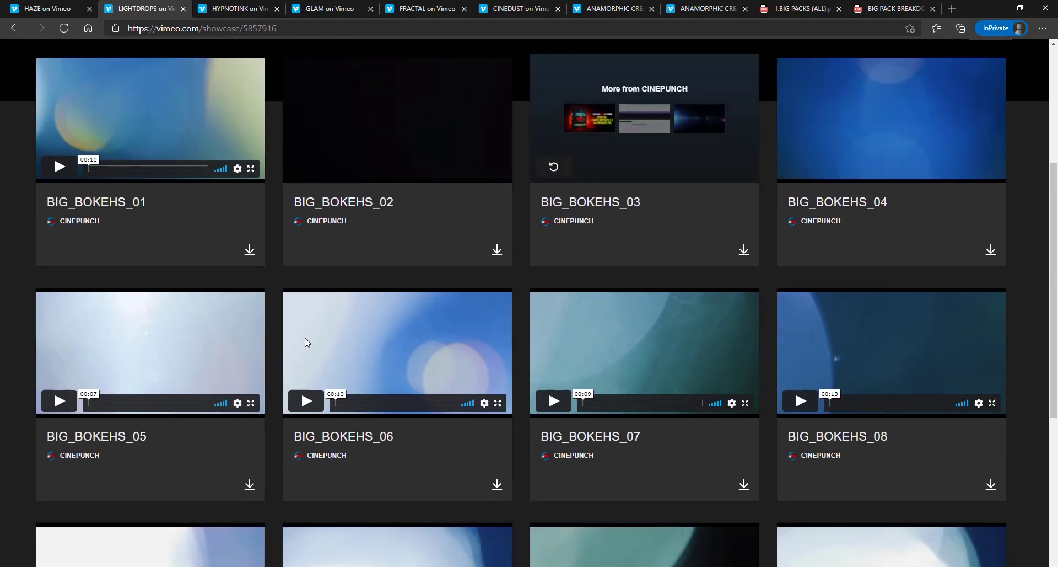
pyautogui.click(307, 400)
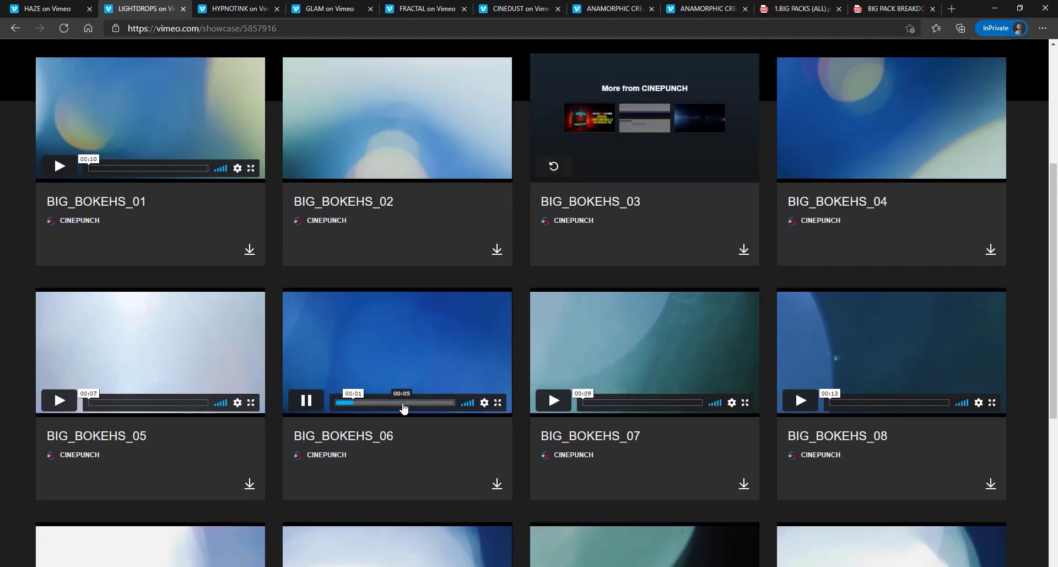
pyautogui.click(257, 10)
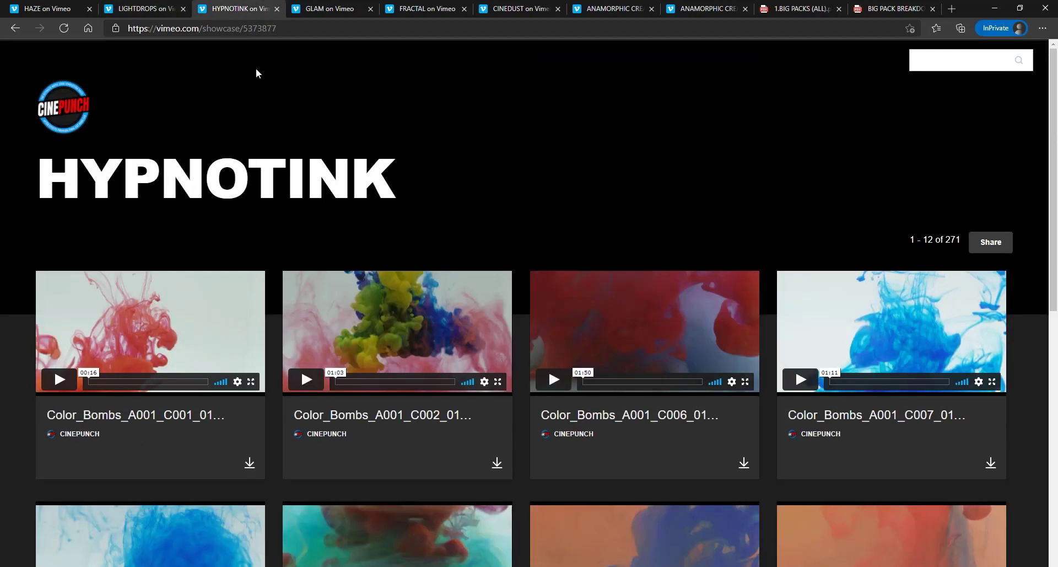
# Preview a Color_Bombs clip, then play GLAM.2 and jump it ahead to 00:24
pyautogui.click(311, 386)
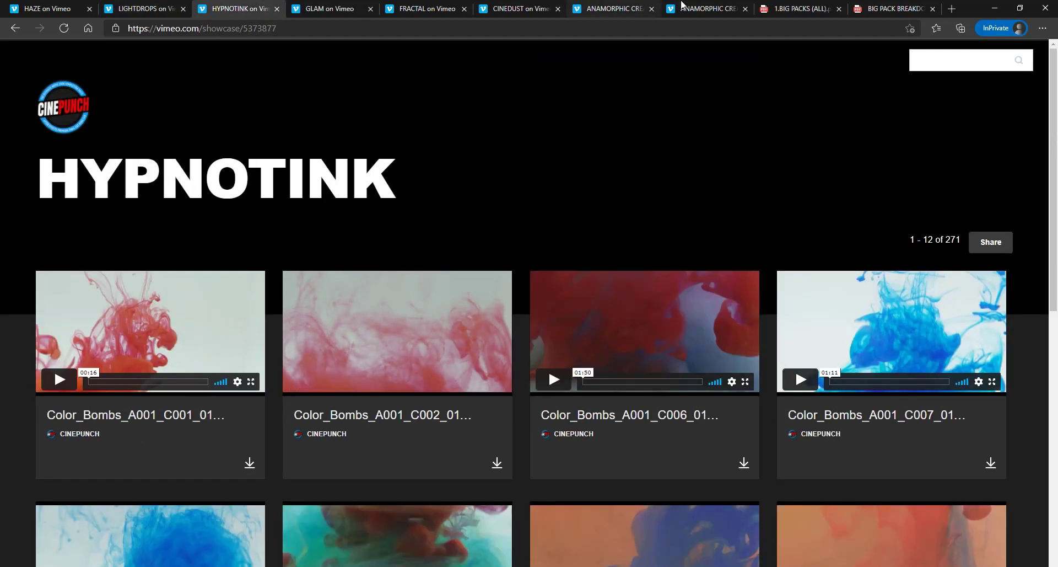
pyautogui.click(377, 5)
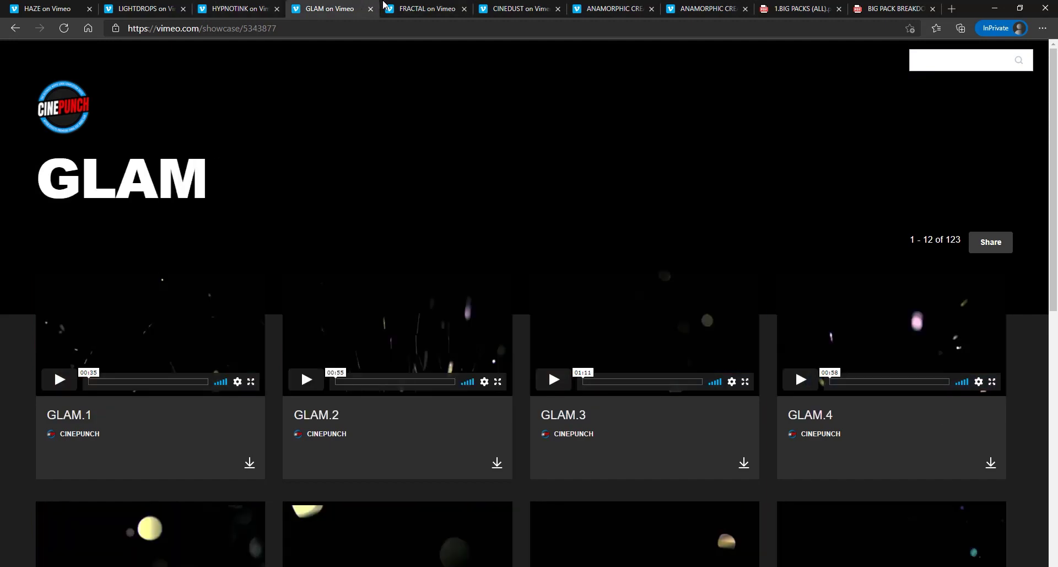
pyautogui.click(297, 379)
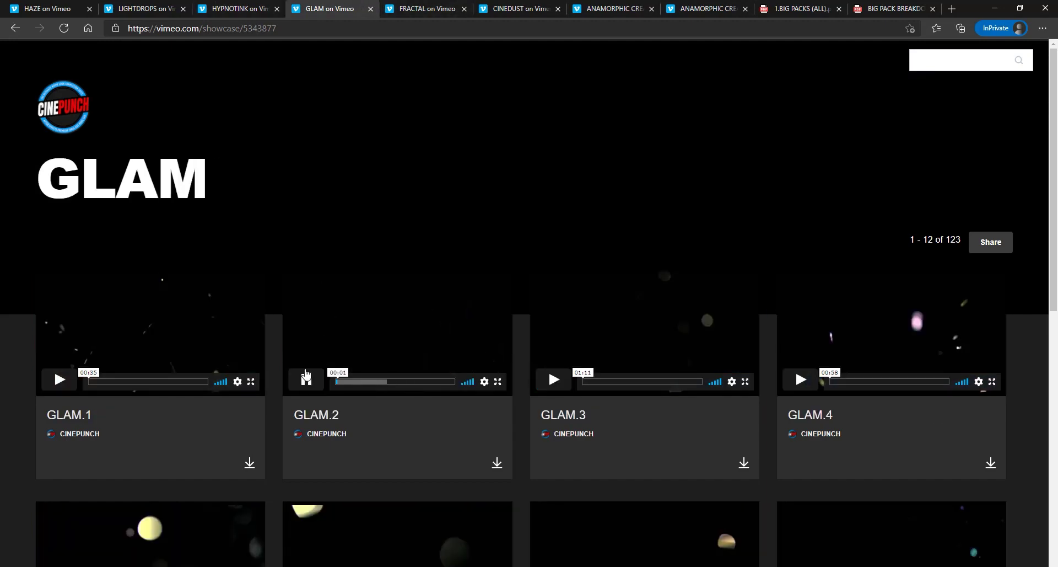
pyautogui.click(388, 381)
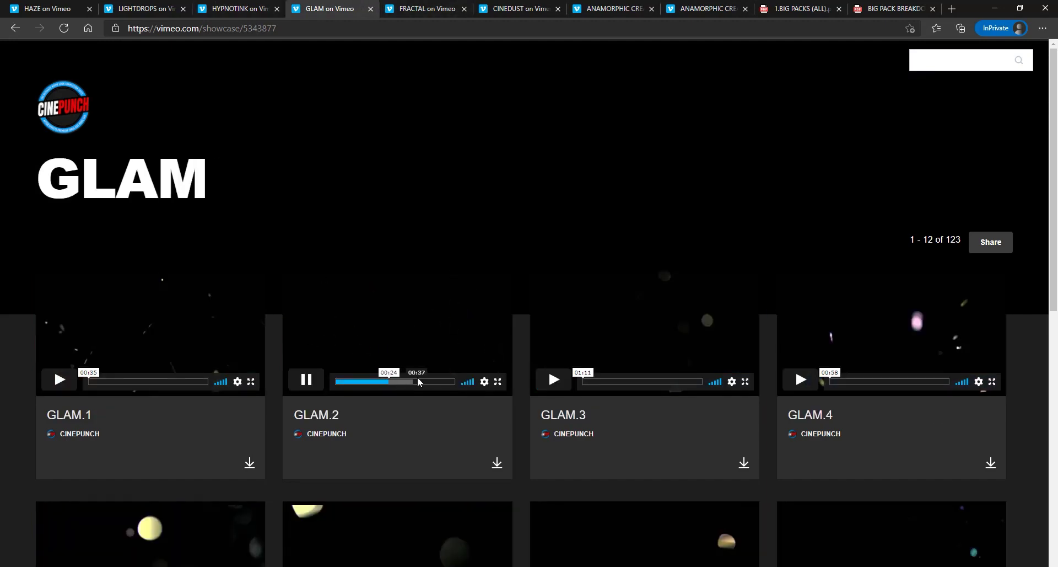
# On FRACTAL, skip FRACTAL.149 to 00:06 and play FRACTAL.148, then go to ANAMORPHIC CREAMS
pyautogui.click(422, 7)
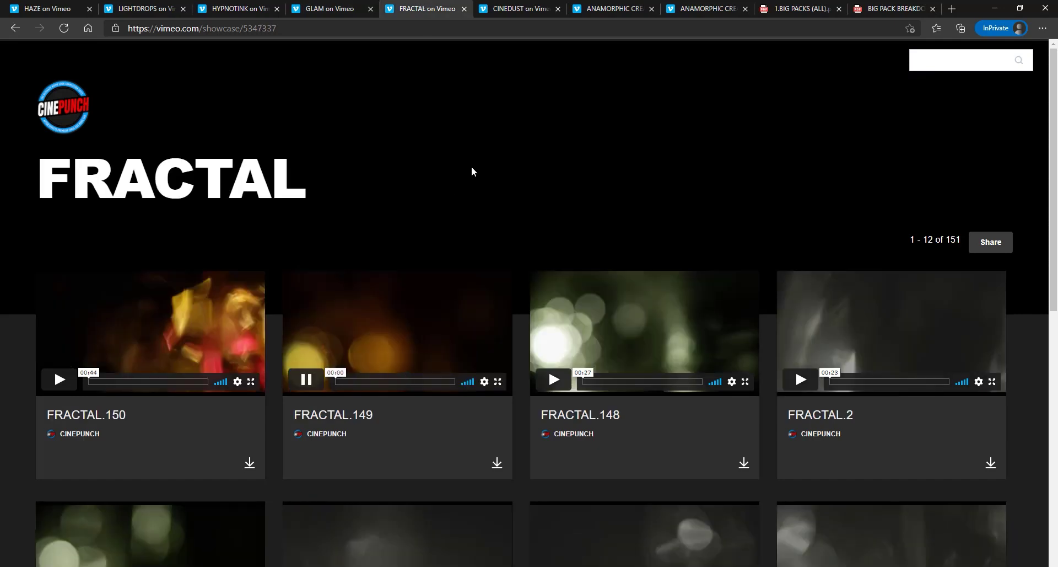
pyautogui.click(355, 382)
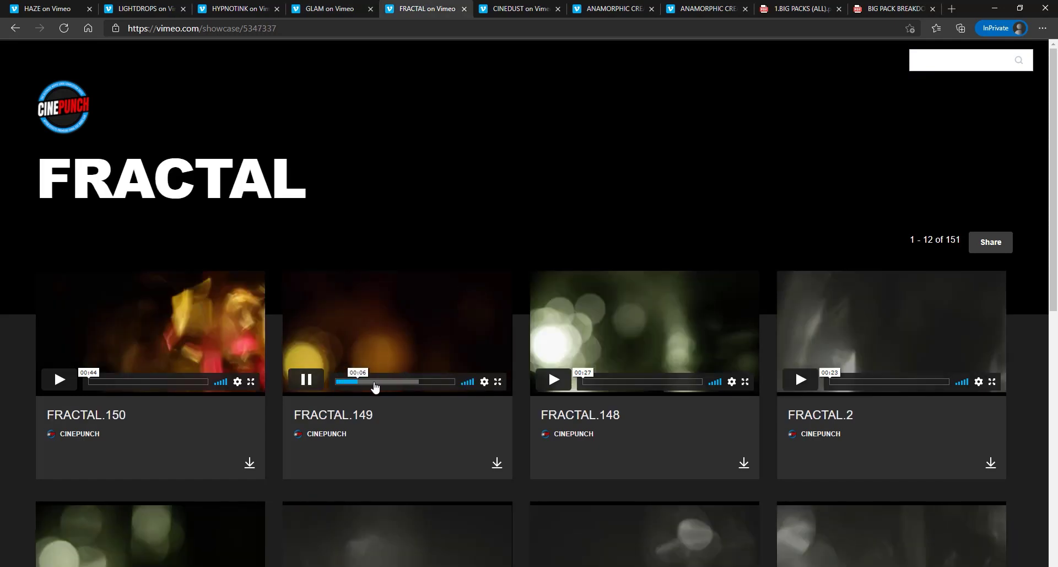
pyautogui.click(553, 379)
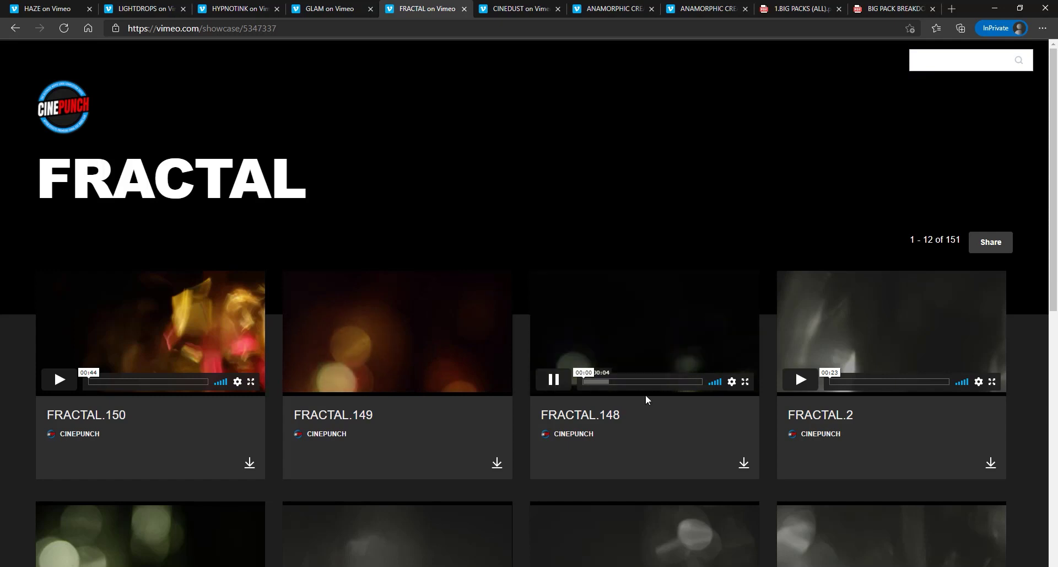
pyautogui.scroll(-2, 644, 405)
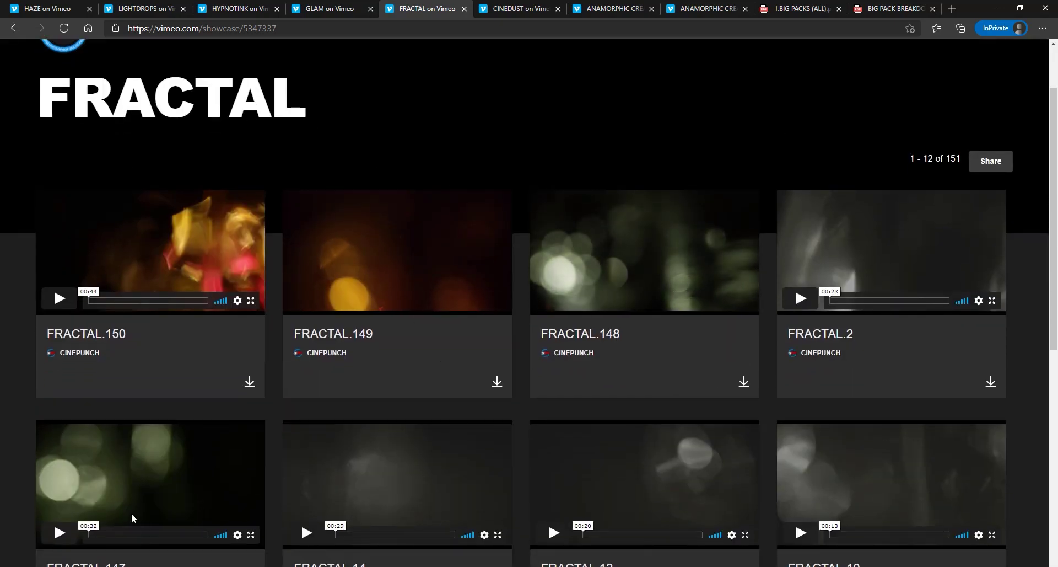
pyautogui.scroll(2, 396, 395)
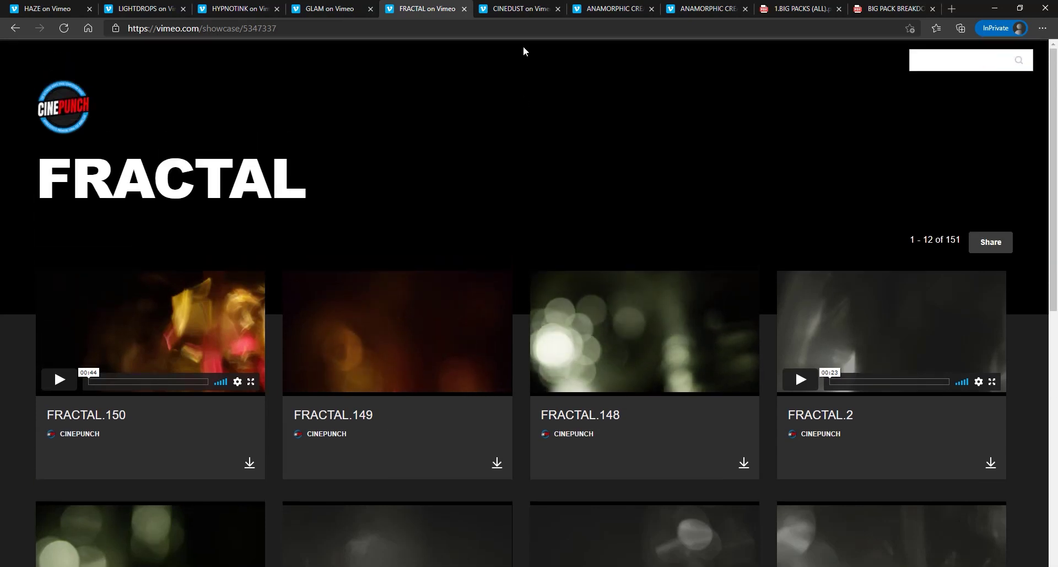
pyautogui.click(613, 9)
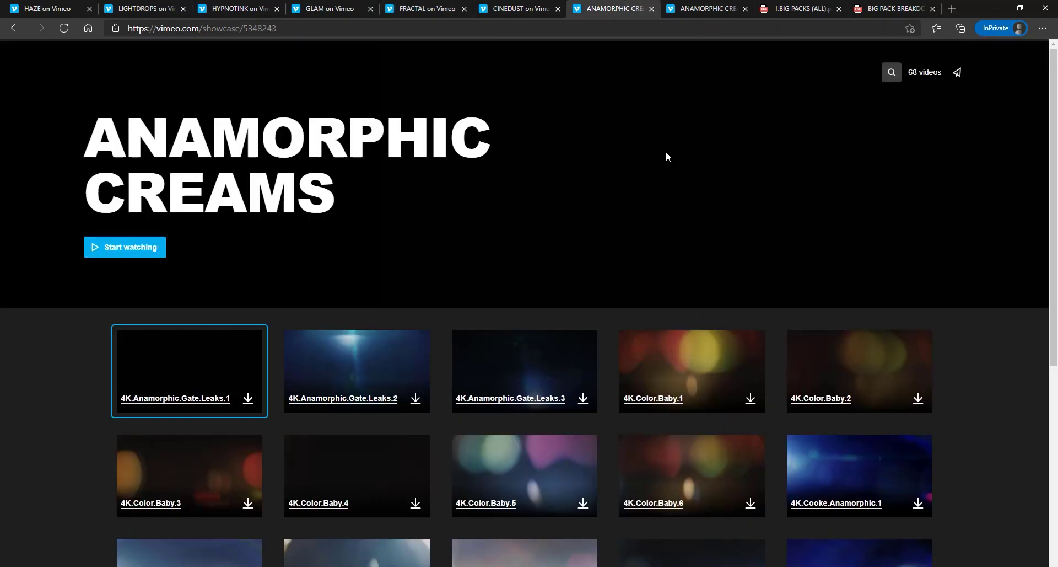
# Load two more batches of ANAMORPHIC CREAMS clips, then browse V2's 35MM flare cards
pyautogui.scroll(-6, 665, 156)
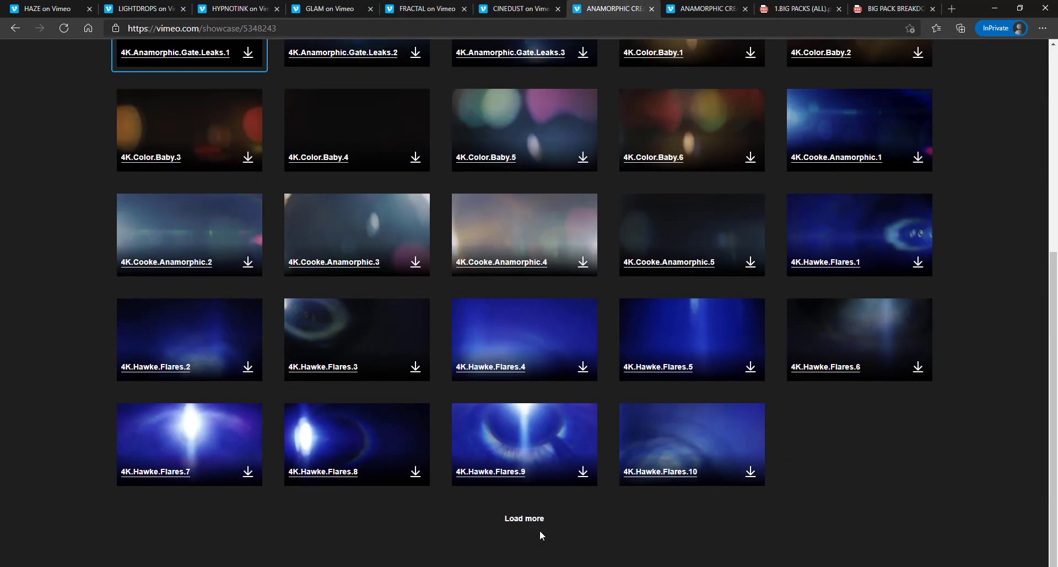
pyautogui.click(543, 518)
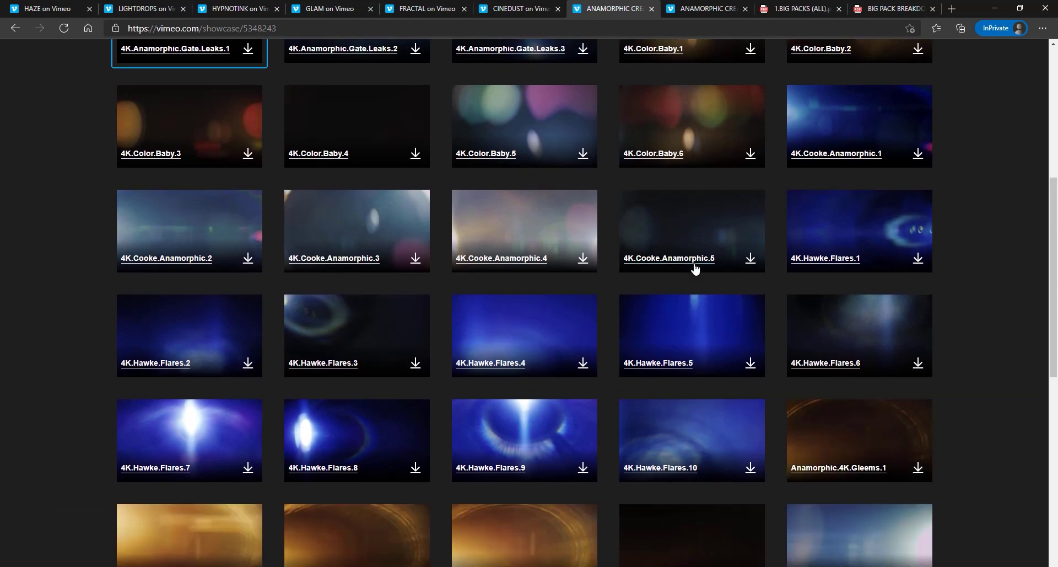
pyautogui.scroll(-11, 686, 380)
pyautogui.click(556, 508)
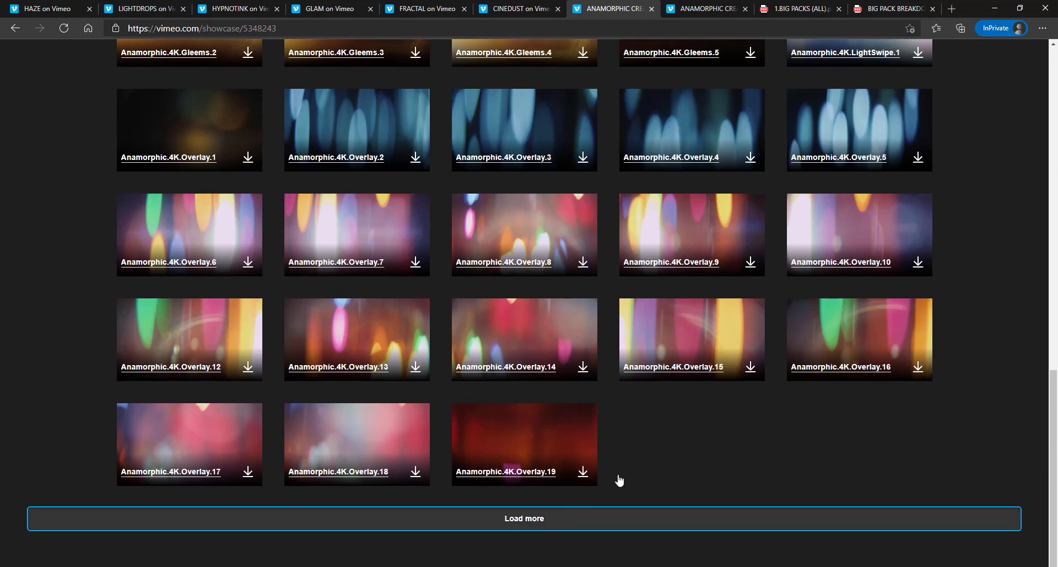
pyautogui.click(721, 9)
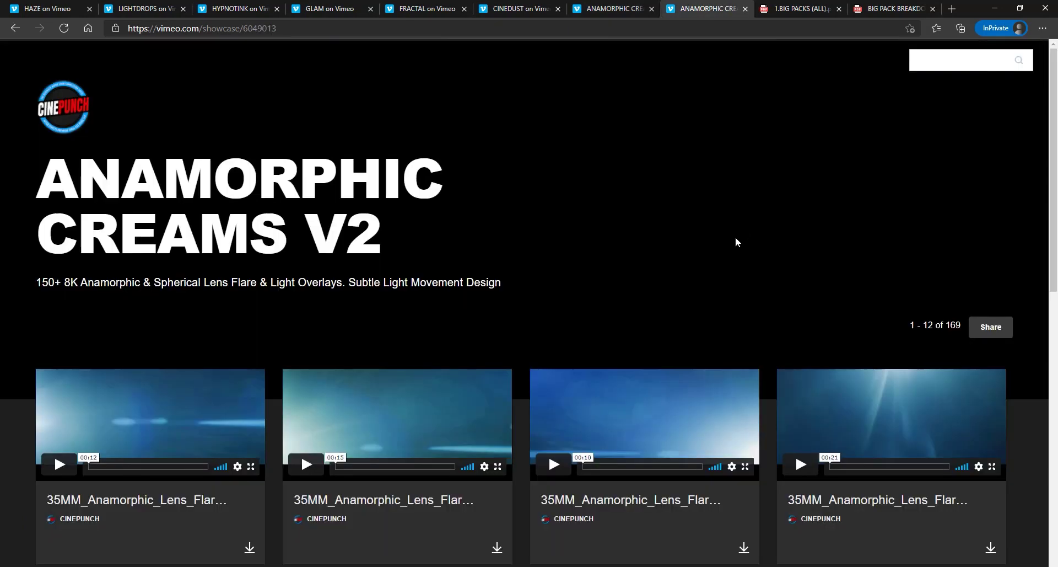
pyautogui.scroll(-6, 461, 330)
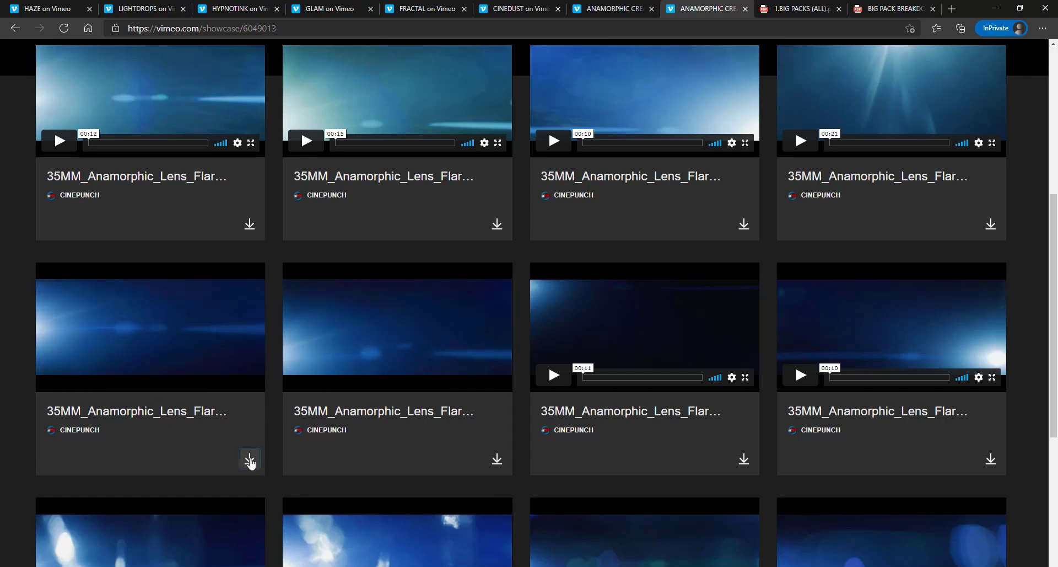
# Check download resolutions for a 35MM anamorphic flare clip, then close the video preview
pyautogui.click(250, 460)
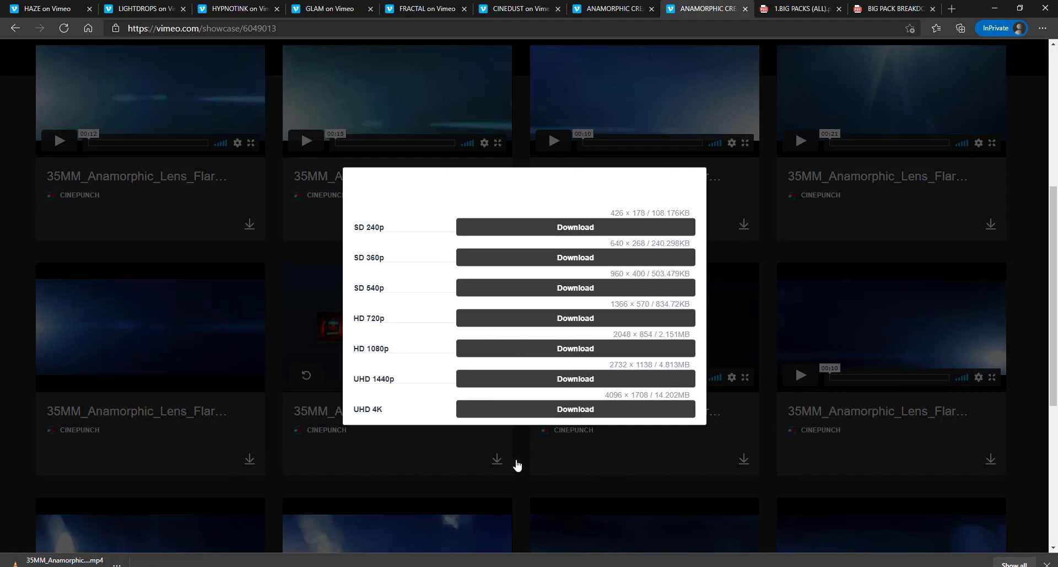
pyautogui.click(523, 465)
pyautogui.scroll(-3, 682, 212)
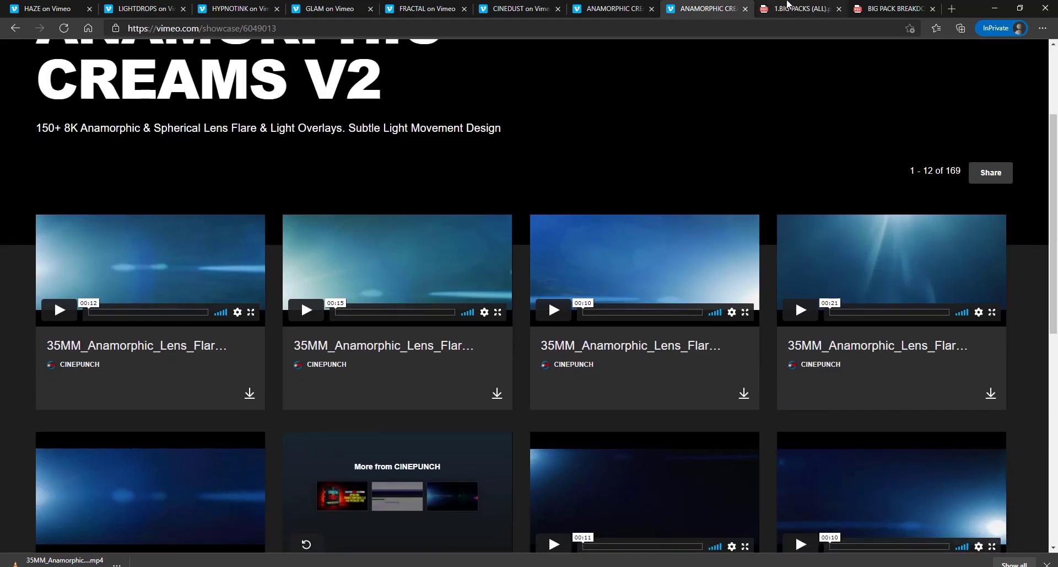
pyautogui.click(799, 8)
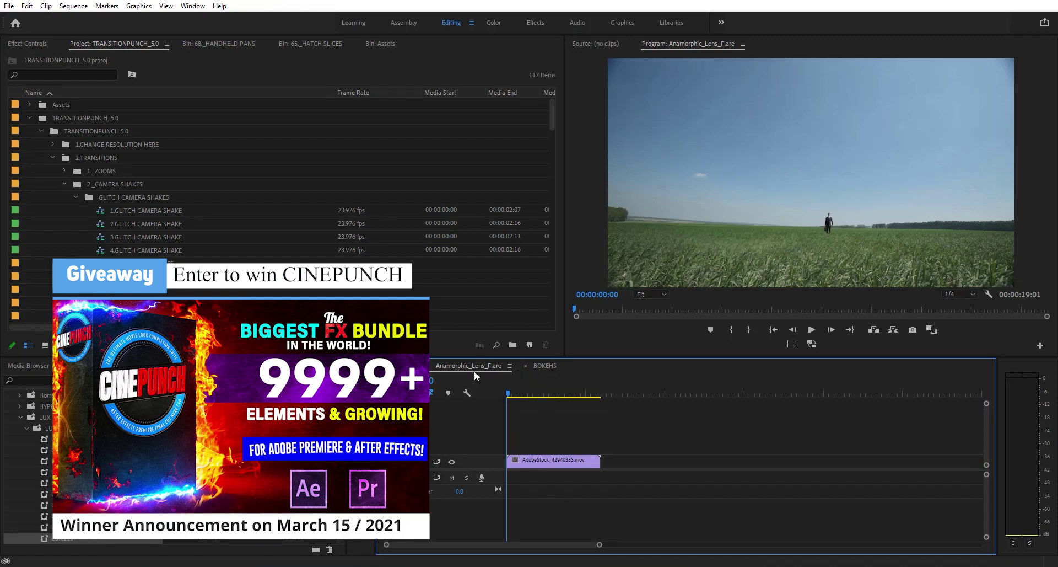
# Place 35MM_Anamorphic_Lens_Flare_Vintage_Square_04 from the Assets elements folder on V2 and show Effect Controls
pyautogui.click(377, 43)
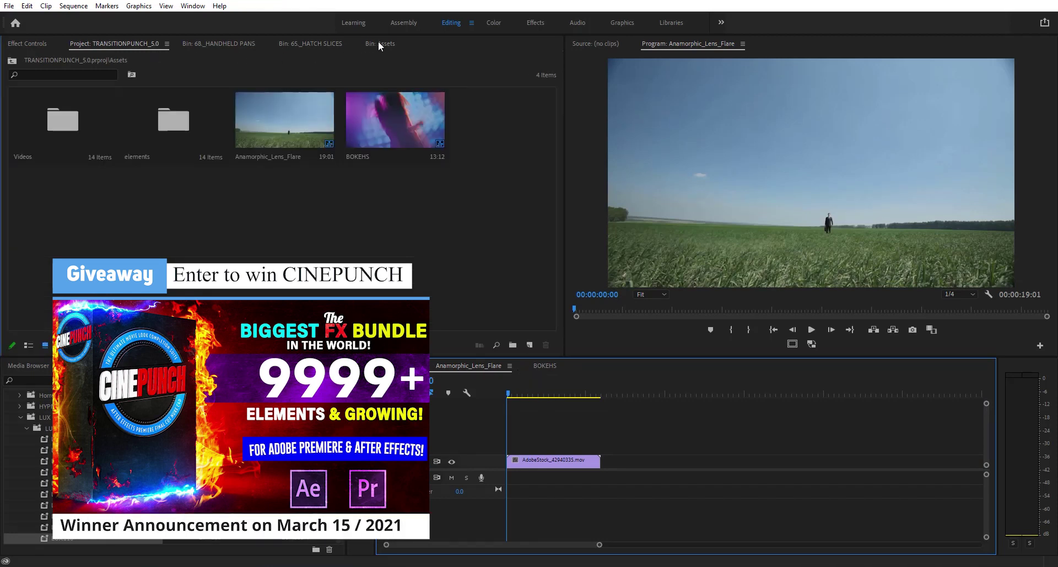
pyautogui.doubleClick(155, 138)
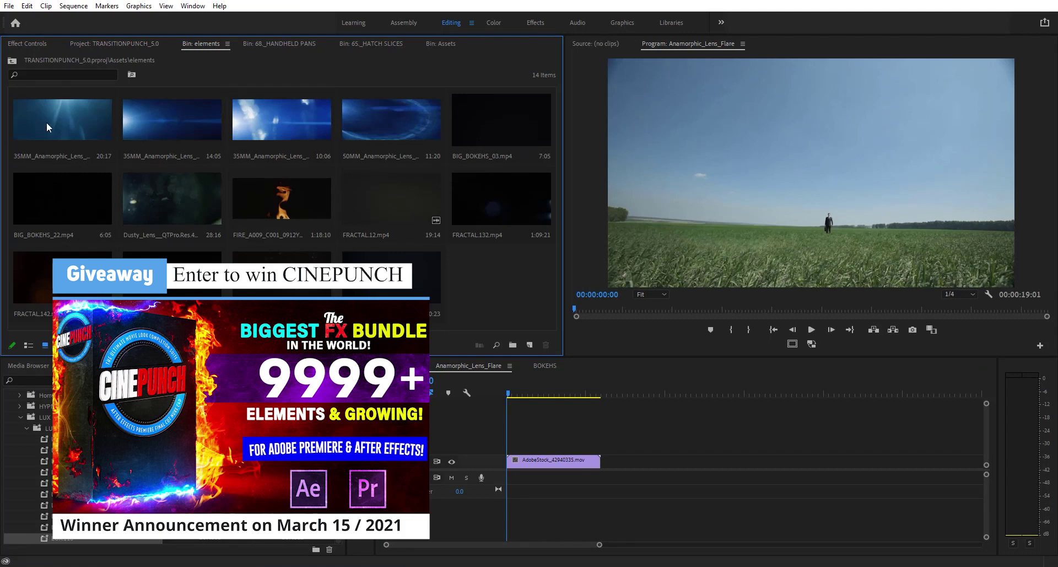
pyautogui.moveTo(54, 125); pyautogui.dragTo(490, 443)
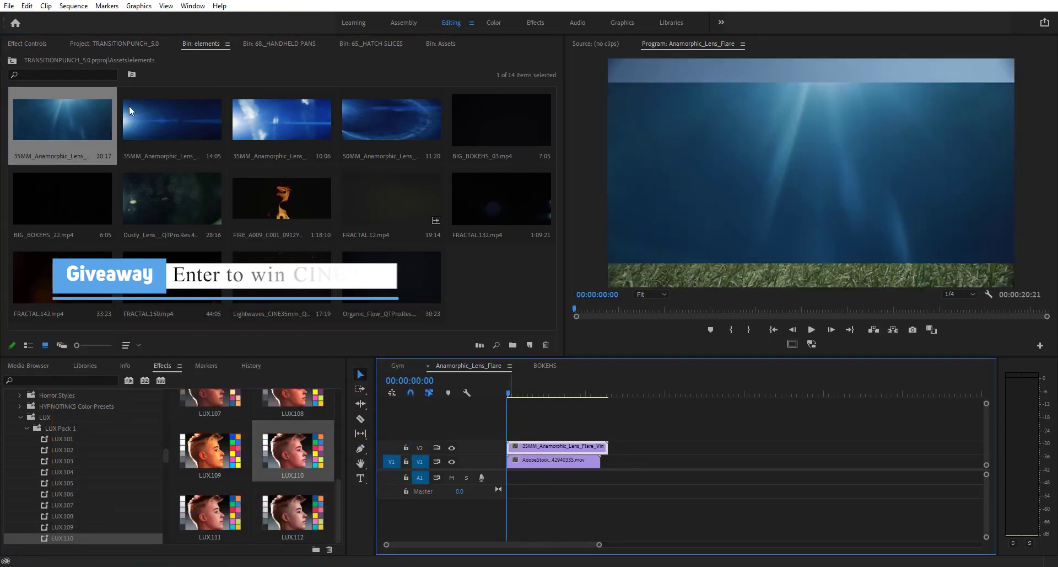
pyautogui.click(34, 44)
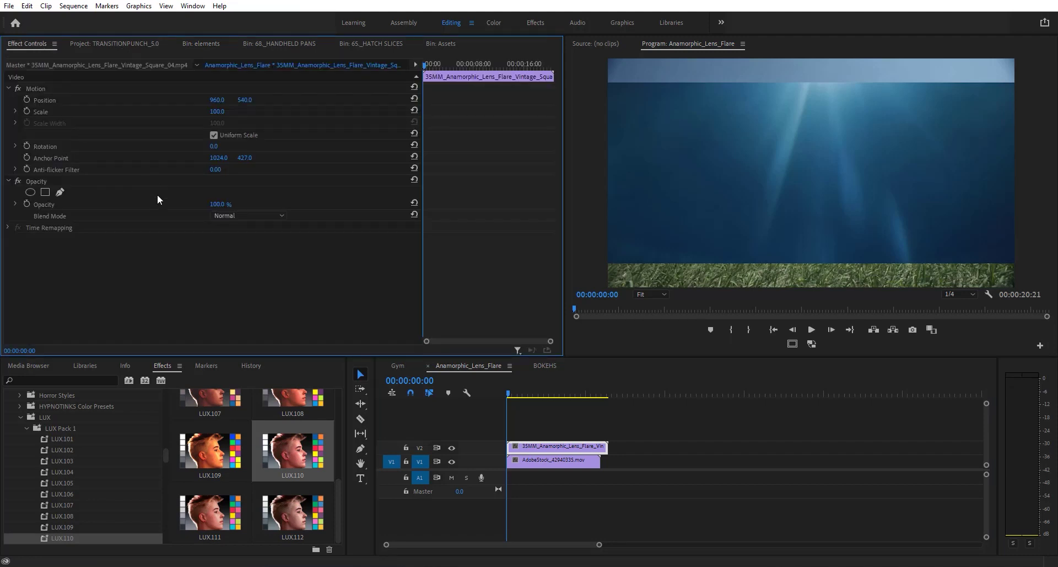
# Screen-blend the V2 lens flare, scale it to 129.8, and play it
pyautogui.click(253, 217)
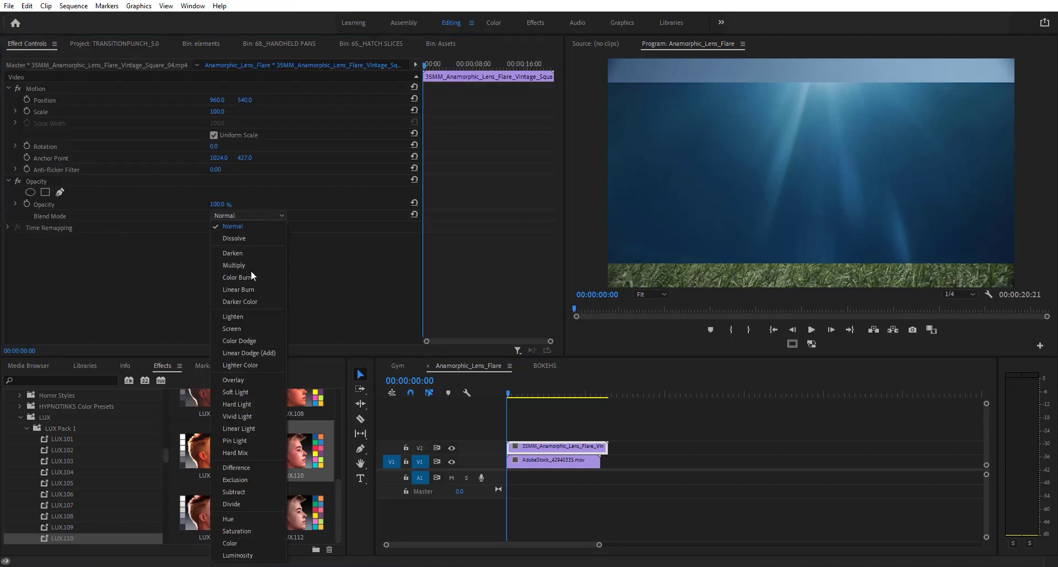
pyautogui.click(250, 329)
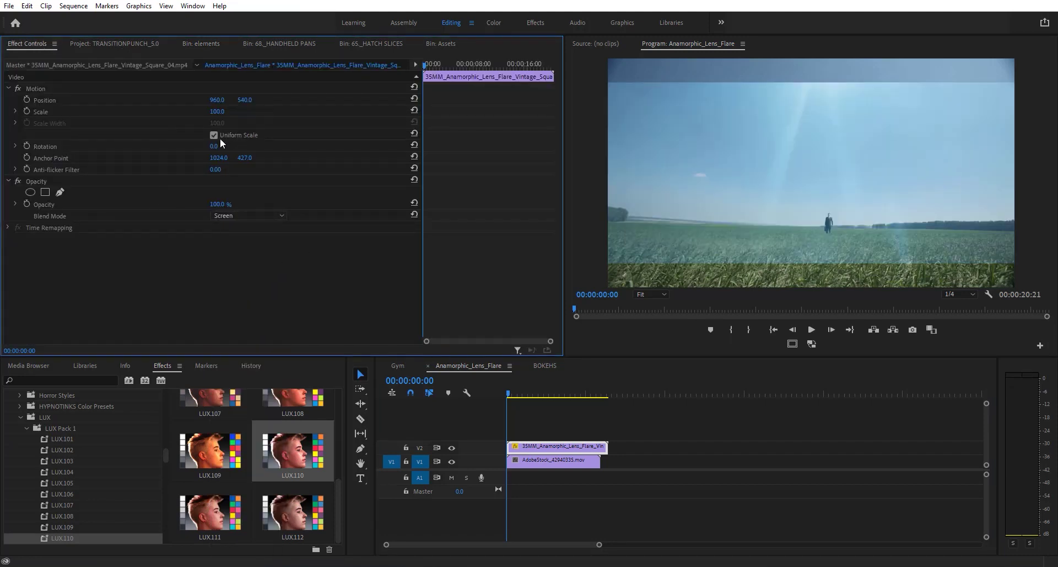
pyautogui.moveTo(221, 115); pyautogui.dragTo(237, 115)
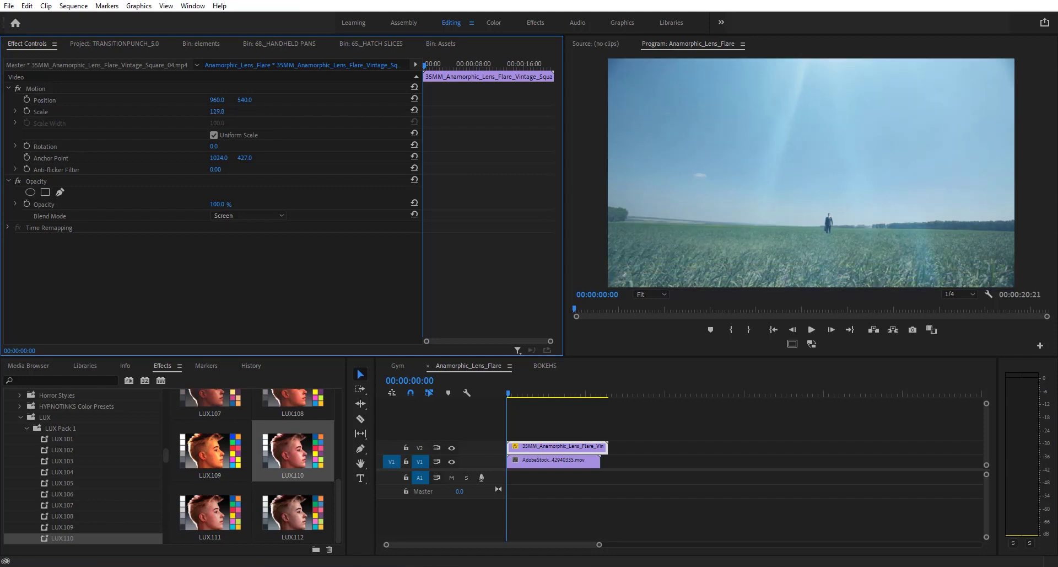
pyautogui.press('space')
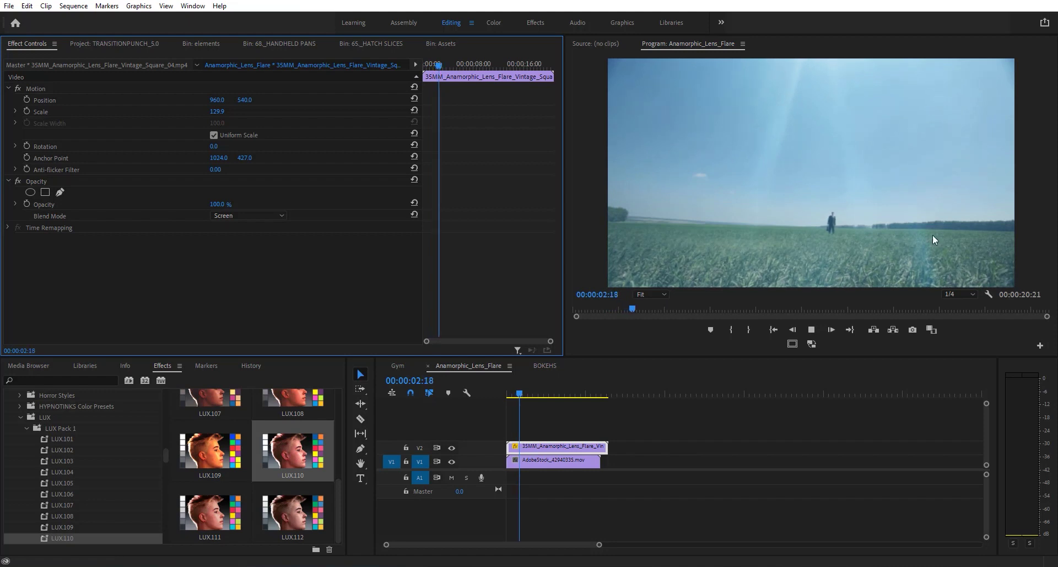
# Set Program monitor playback resolution to Full and return to the sequence start
pyautogui.click(960, 293)
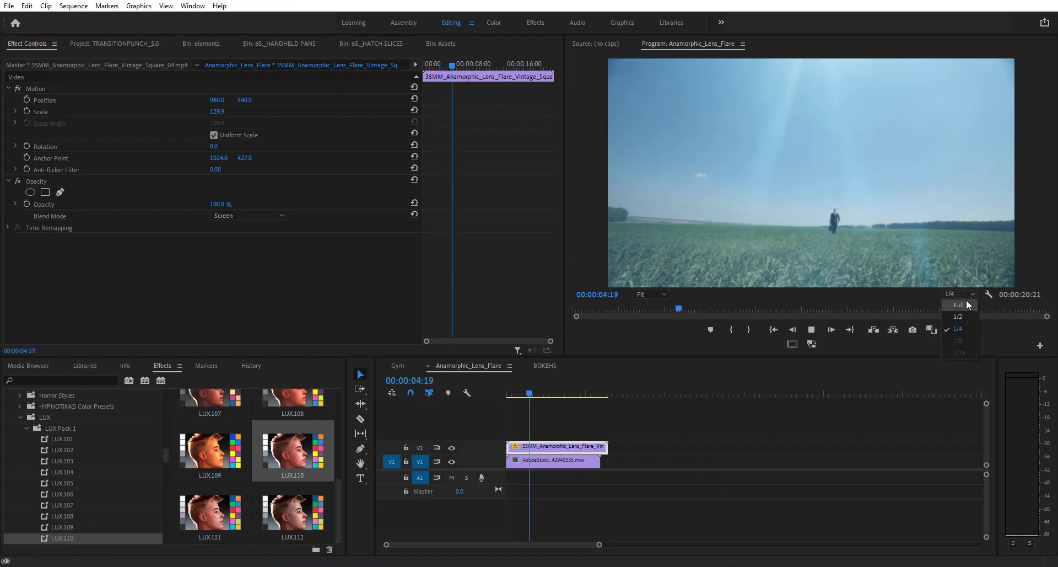
pyautogui.click(964, 302)
pyautogui.click(544, 392)
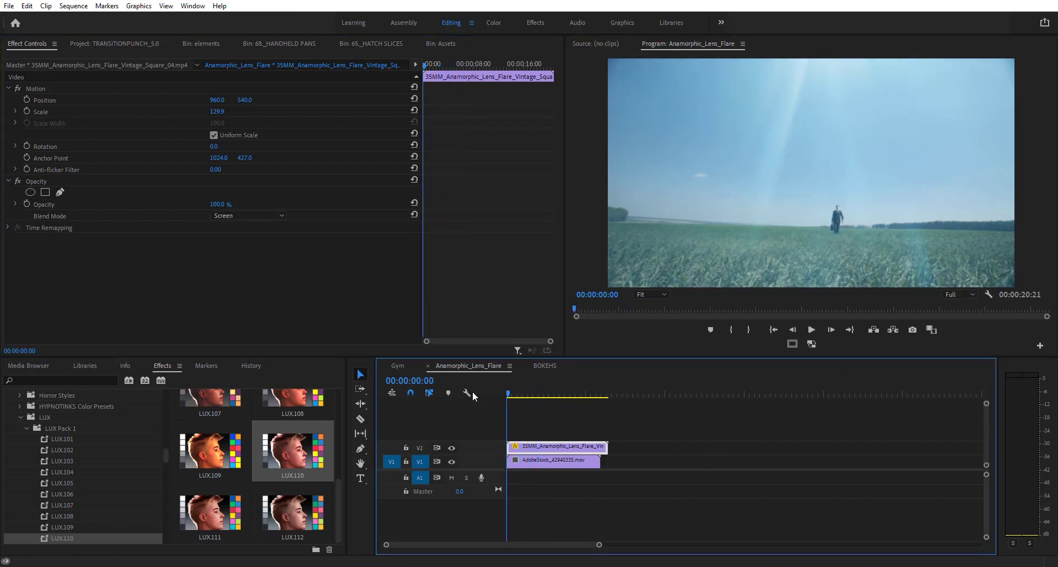
pyautogui.press('Home')
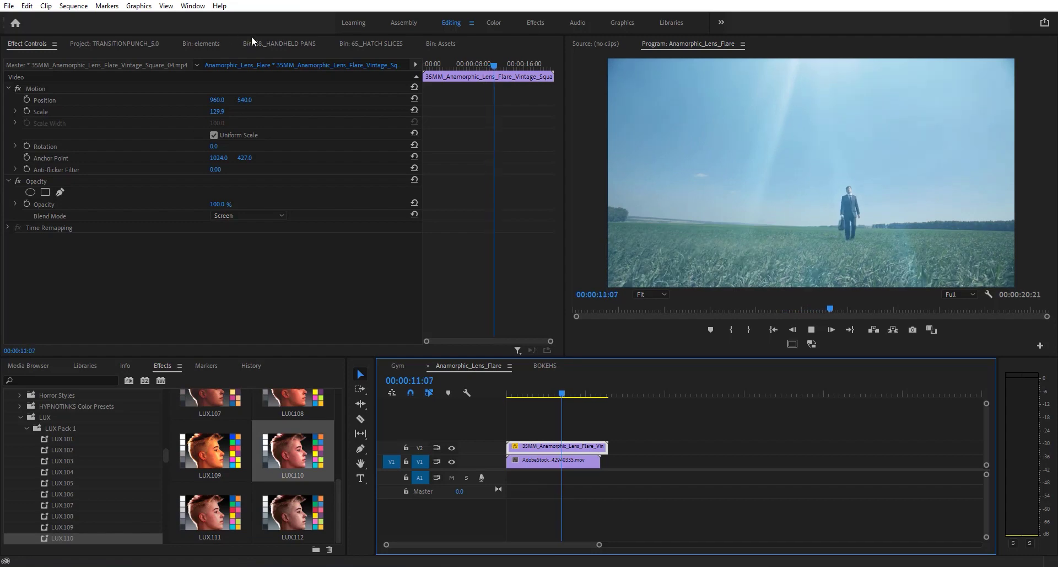
# Swap the V2 flare for the second anamorphic flare clip from the elements folder
pyautogui.click(441, 43)
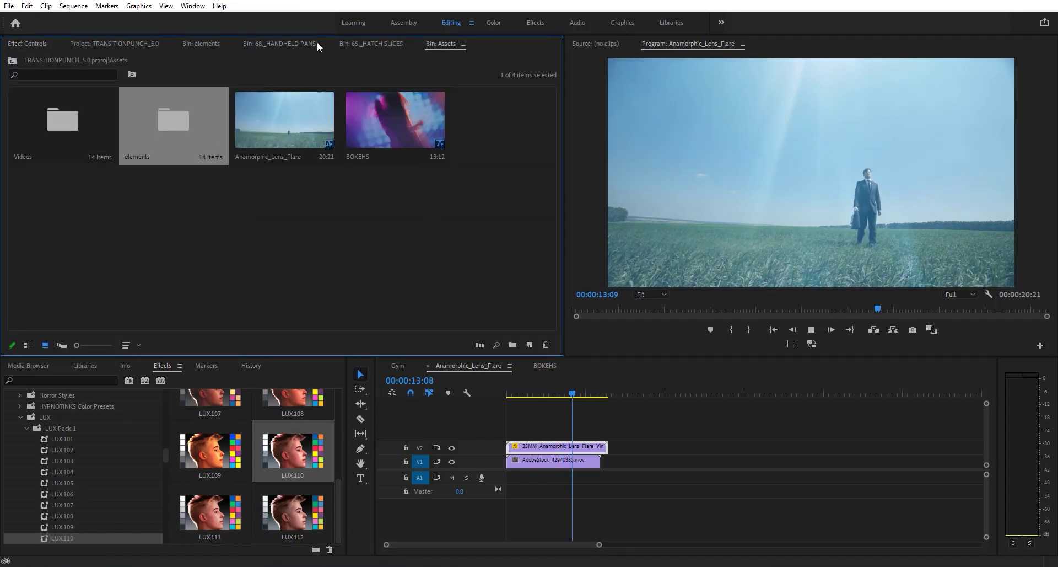
pyautogui.doubleClick(191, 113)
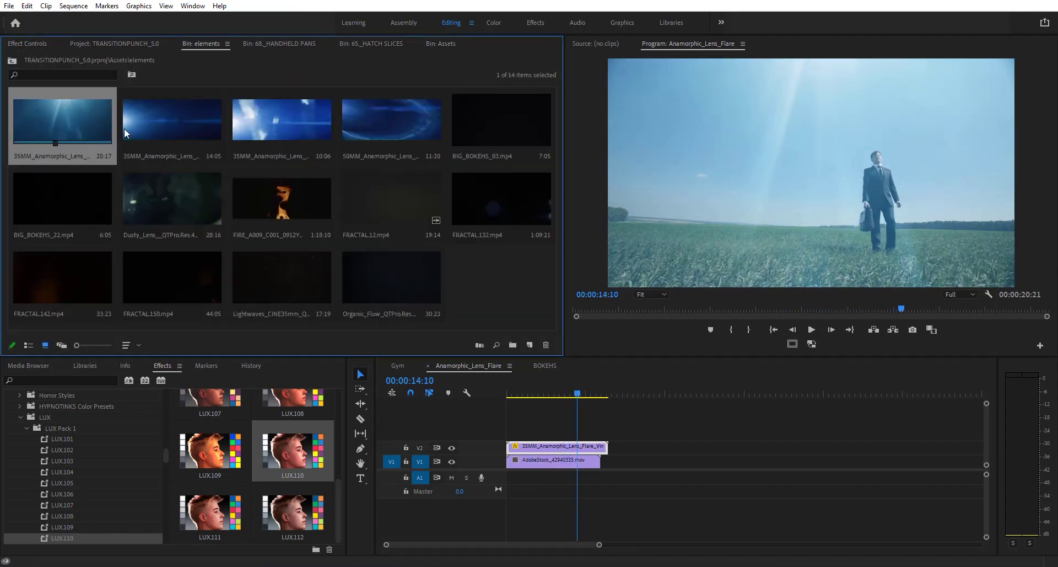
pyautogui.doubleClick(182, 120)
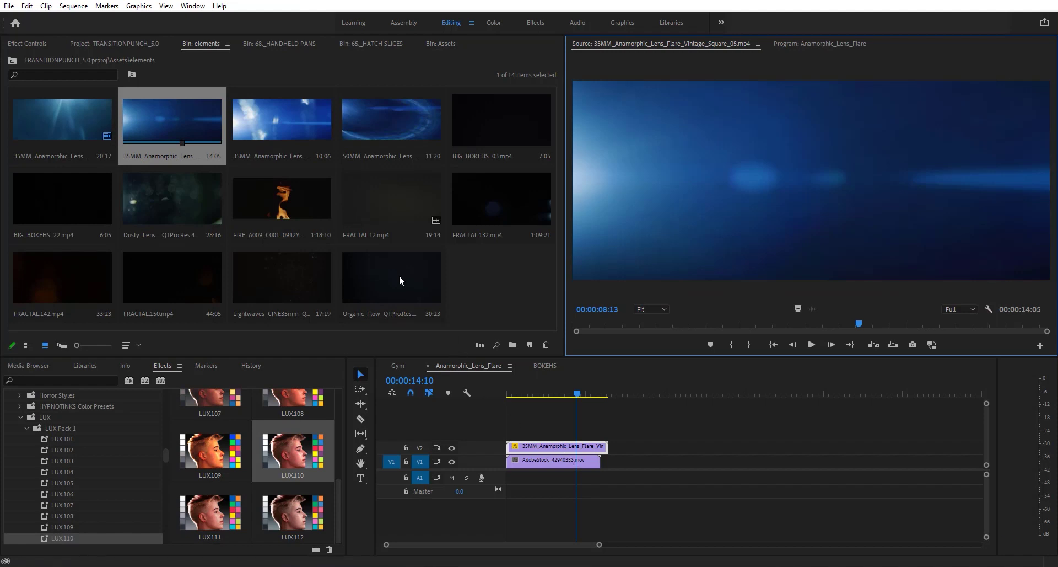
pyautogui.click(222, 118)
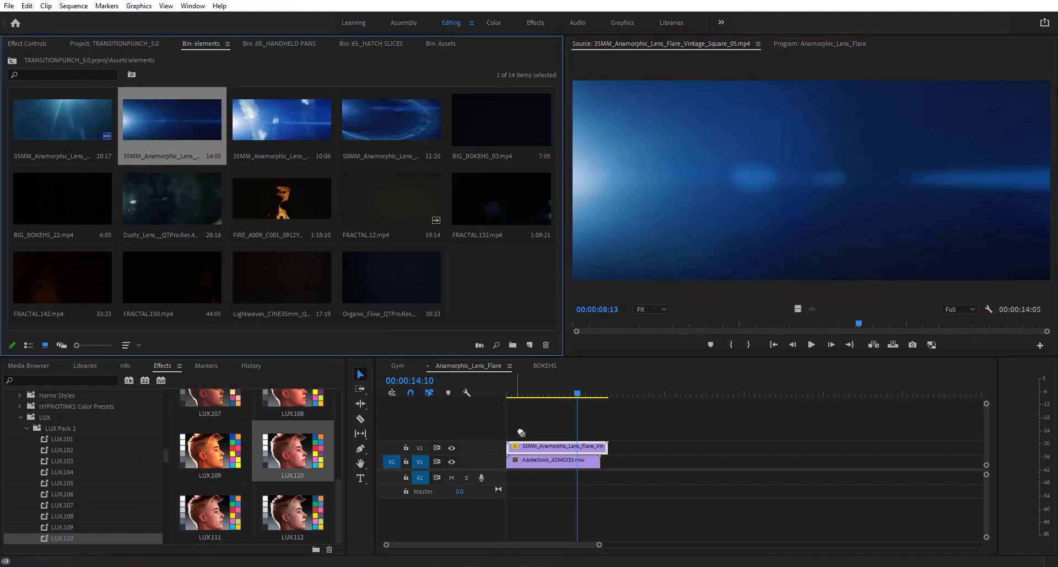
pyautogui.moveTo(536, 446); pyautogui.dragTo(537, 446)
pyautogui.moveTo(564, 394); pyautogui.dragTo(539, 393)
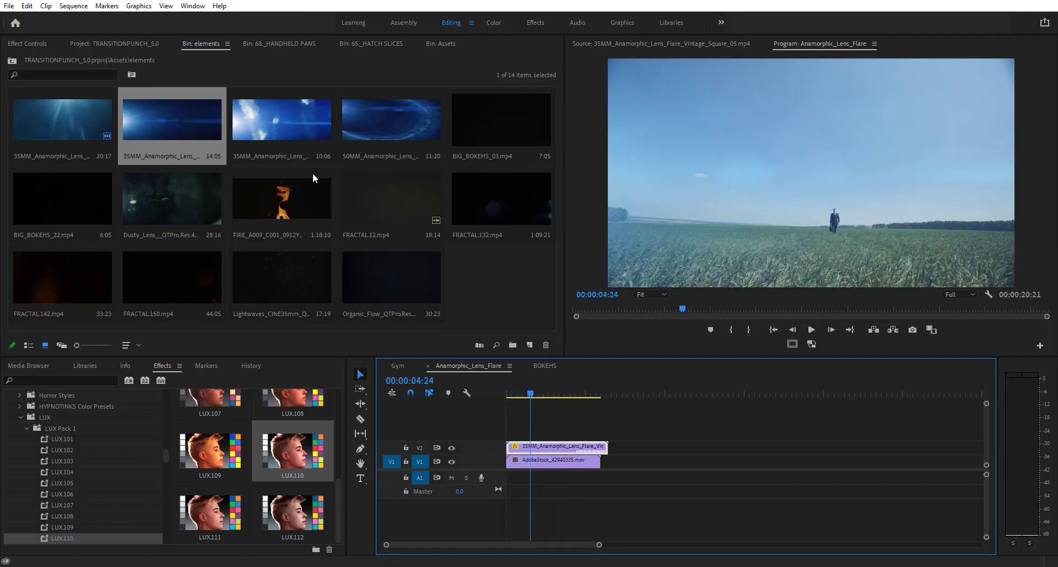
# Replace it with the third flare clip, keeping its effects, and play from the start
pyautogui.click(276, 120)
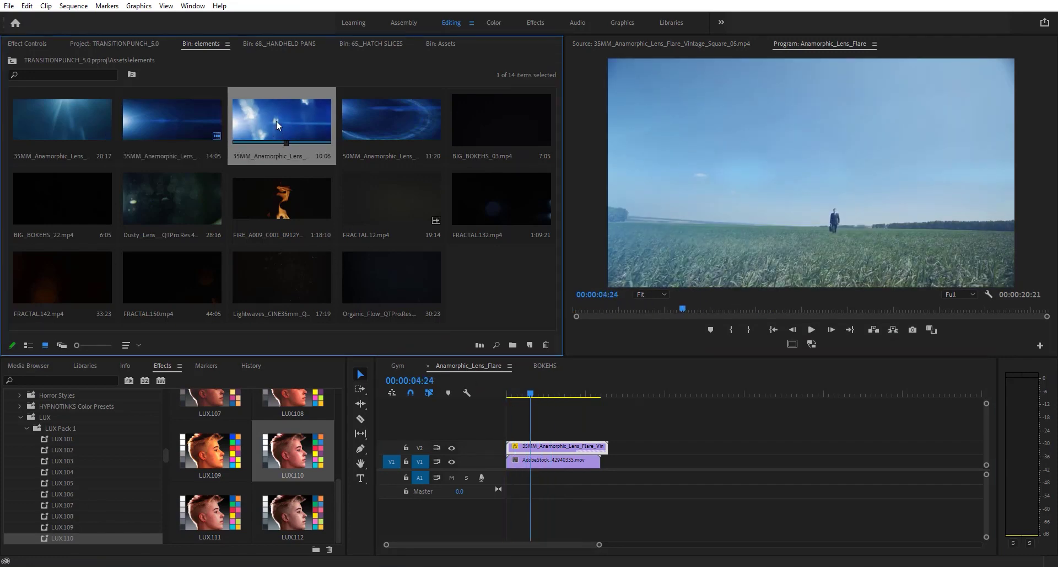
pyautogui.click(545, 447)
pyautogui.moveTo(539, 382); pyautogui.dragTo(498, 392)
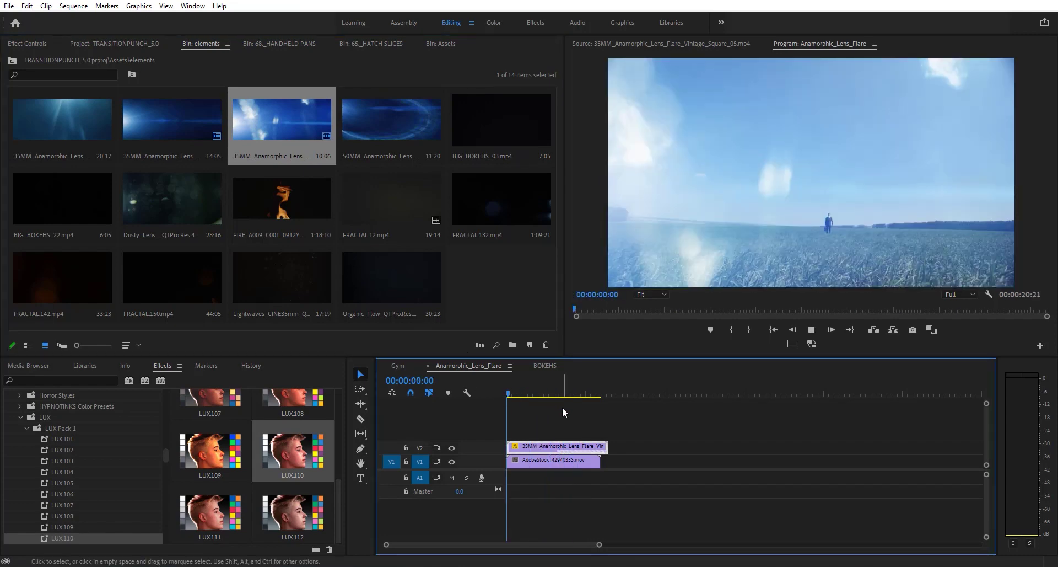
pyautogui.press('space')
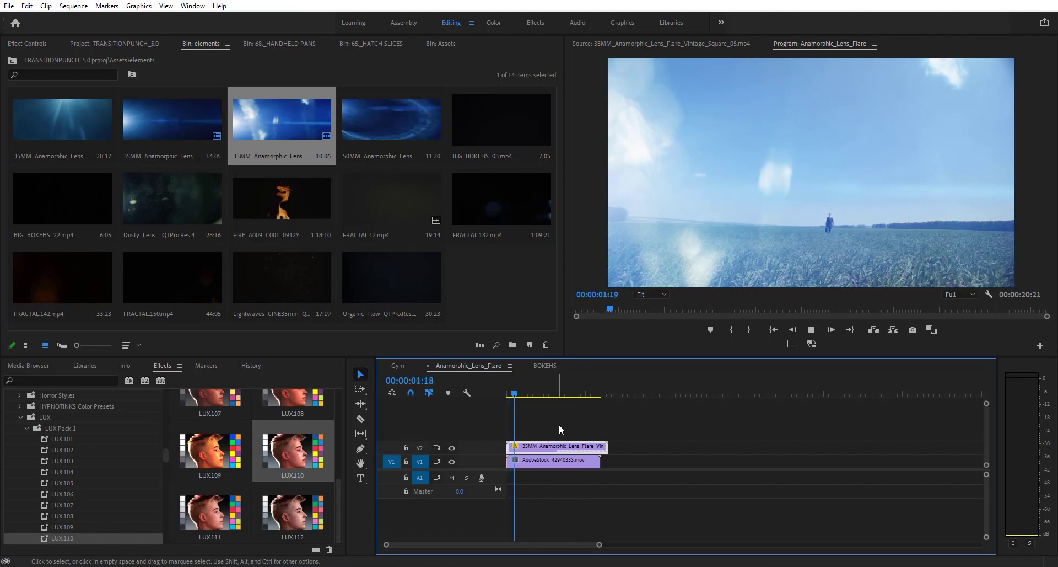
# In BOKEHS, place BIG_BOKEHS_03.mp4 and BIG_BOKEHS_22.mp4 on V2 above the footage
pyautogui.click(546, 365)
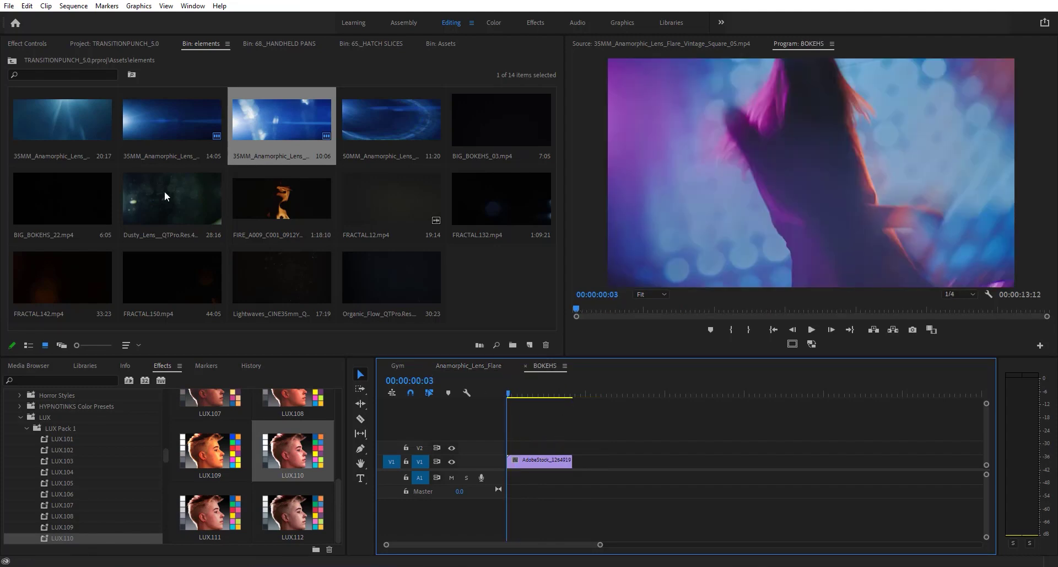
pyautogui.moveTo(501, 121); pyautogui.dragTo(516, 447)
pyautogui.moveTo(95, 243); pyautogui.dragTo(572, 444)
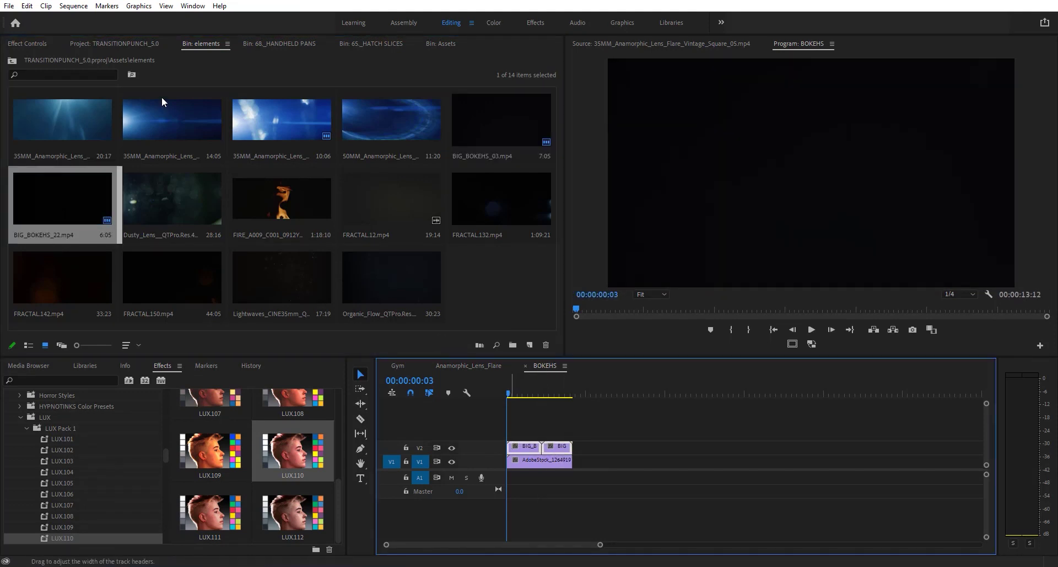
pyautogui.click(39, 43)
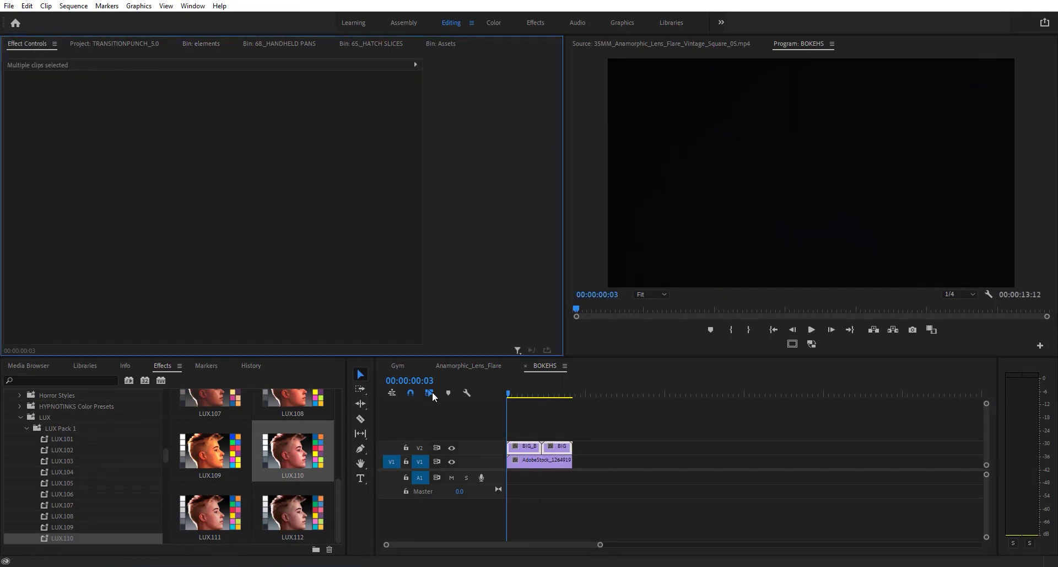
# Set both bokeh clips' blend mode to Screen
pyautogui.click(519, 448)
pyautogui.click(257, 215)
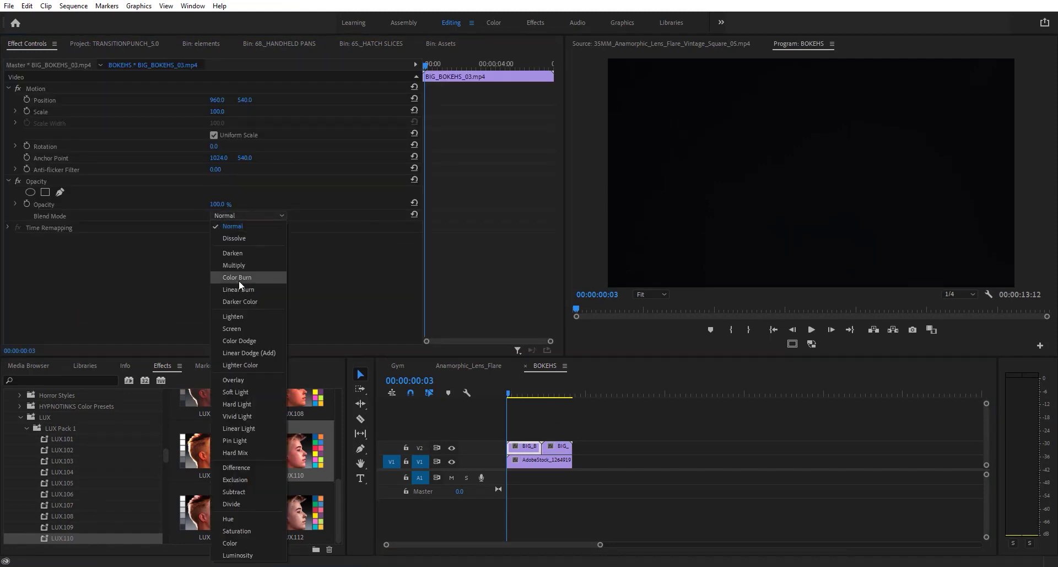
pyautogui.click(249, 327)
pyautogui.moveTo(508, 395); pyautogui.dragTo(535, 393)
pyautogui.click(557, 445)
pyautogui.click(555, 394)
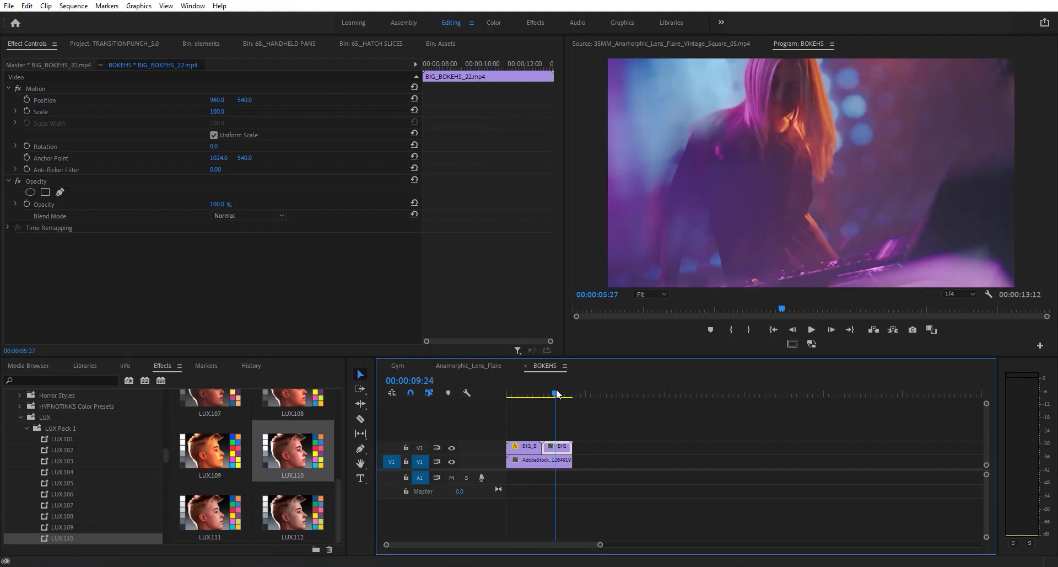
pyautogui.click(261, 216)
pyautogui.click(262, 216)
pyautogui.click(262, 216)
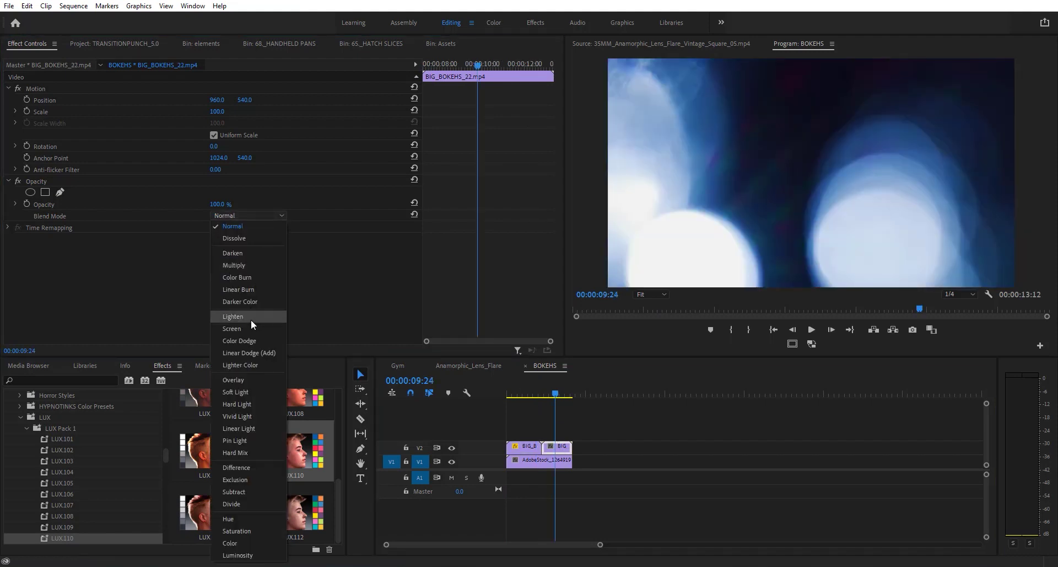
pyautogui.click(250, 329)
# Play the BOKEHS sequence from the start and scrub back to review the overlays
pyautogui.moveTo(555, 394); pyautogui.dragTo(494, 394)
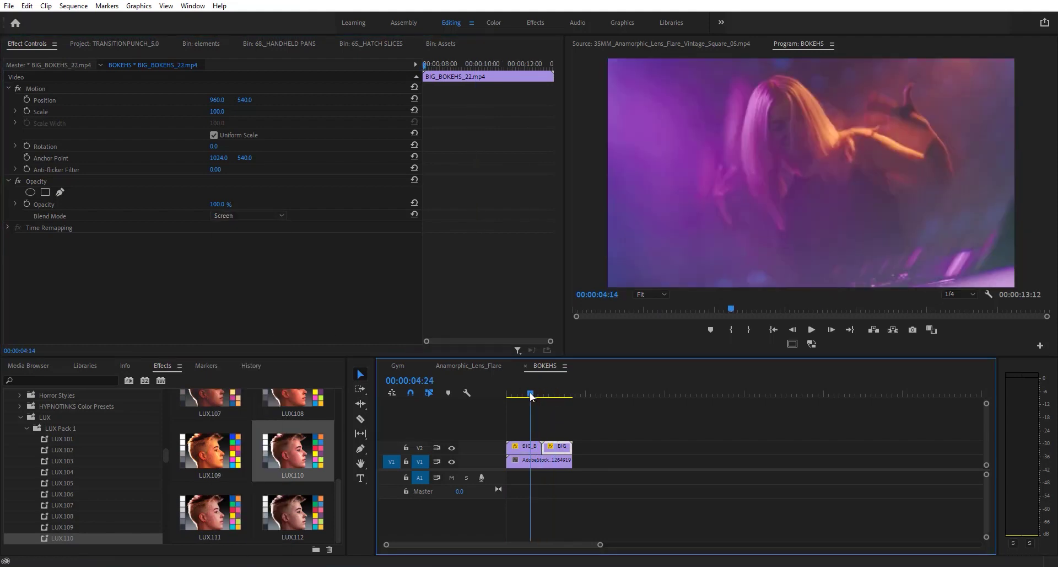
pyautogui.press('space')
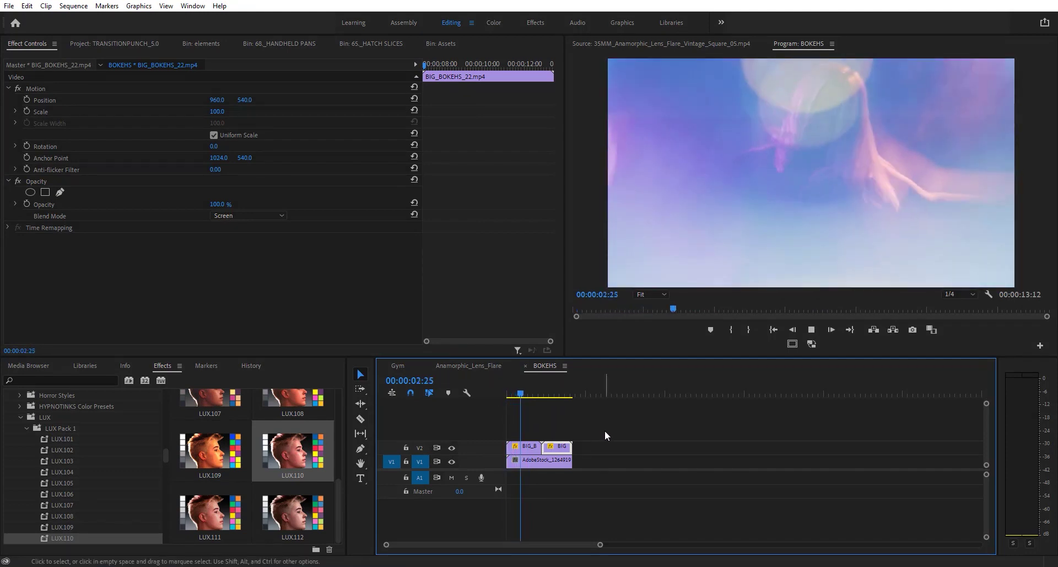
pyautogui.moveTo(604, 432); pyautogui.dragTo(513, 444)
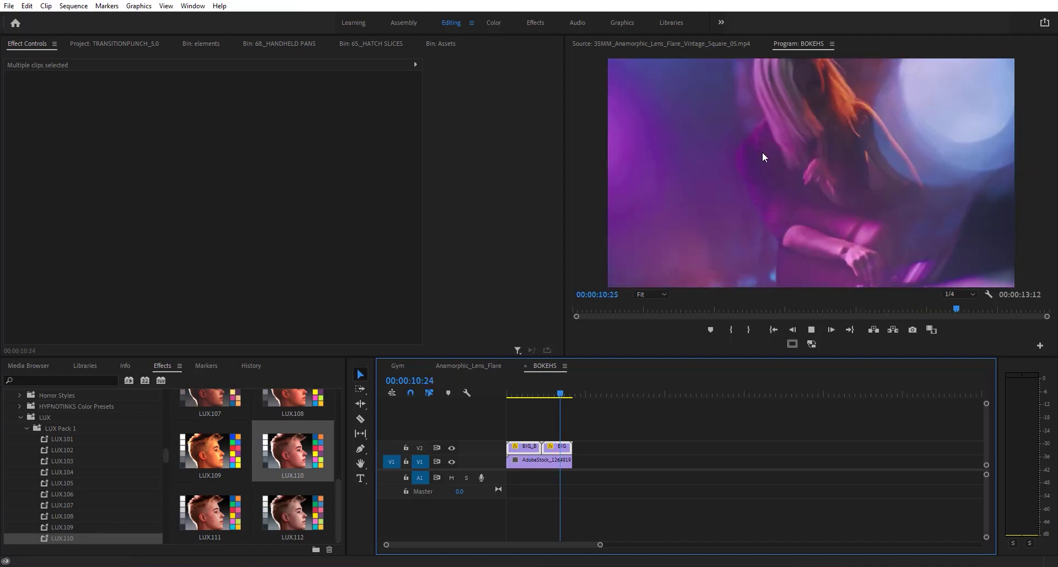
pyautogui.moveTo(511, 394)
pyautogui.mouseDown()
pyautogui.moveTo(565, 395)
pyautogui.moveTo(518, 395)
pyautogui.mouseUp()
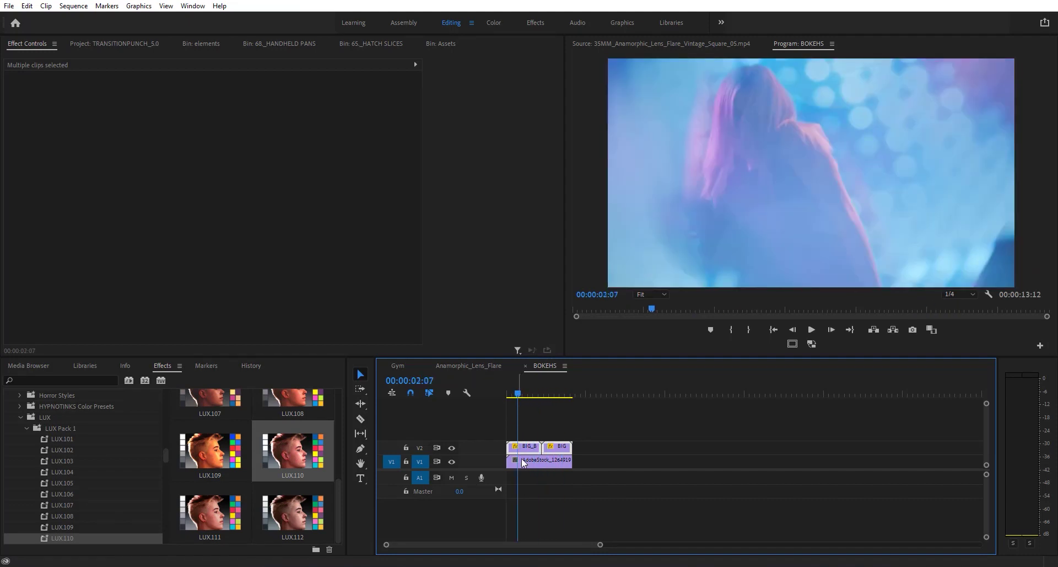
# Switch to After Effects and play, then stop, a preview of the Distruction comp
pyautogui.hotkey('alt', 'Tab')
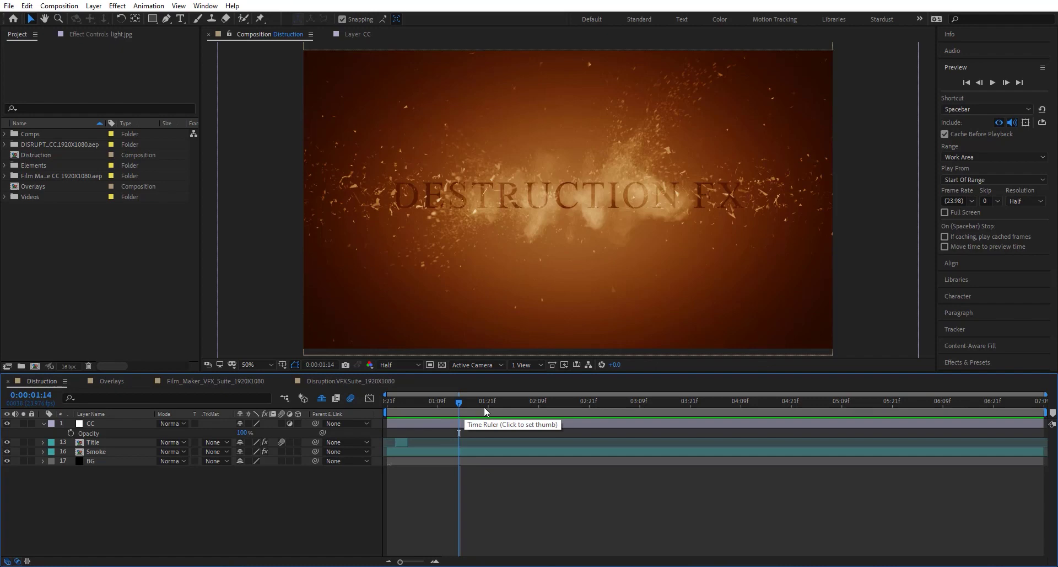
pyautogui.press('space')
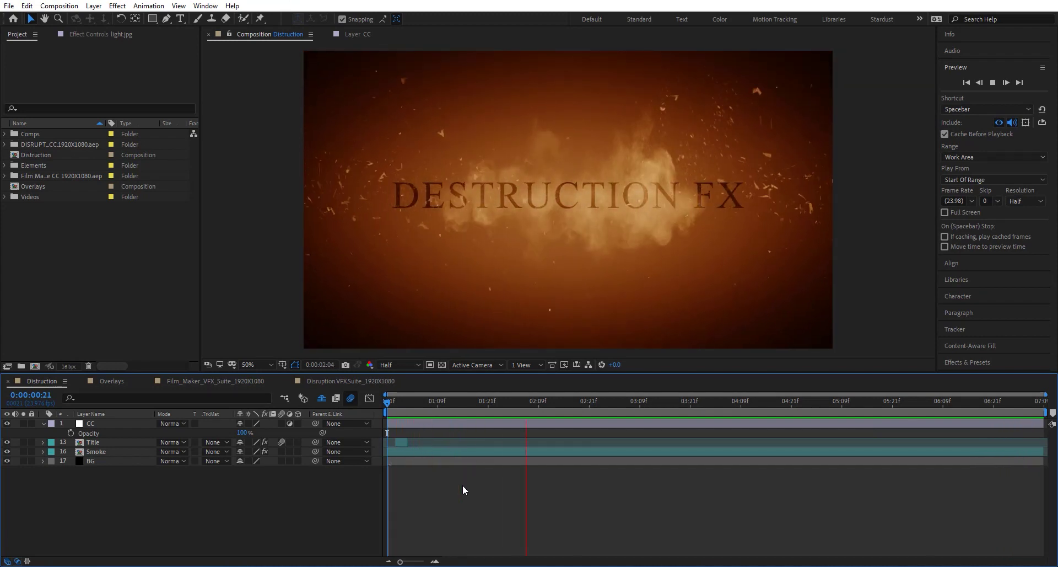
pyautogui.press('space')
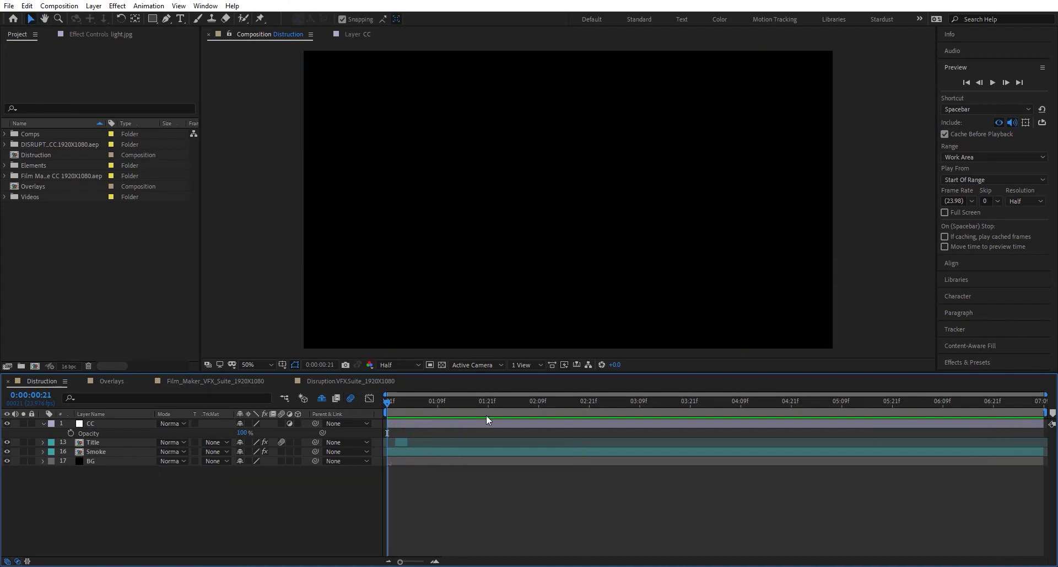
# Open the Smoke precomp and add the FOG clip from Elements as its layer
pyautogui.doubleClick(118, 451)
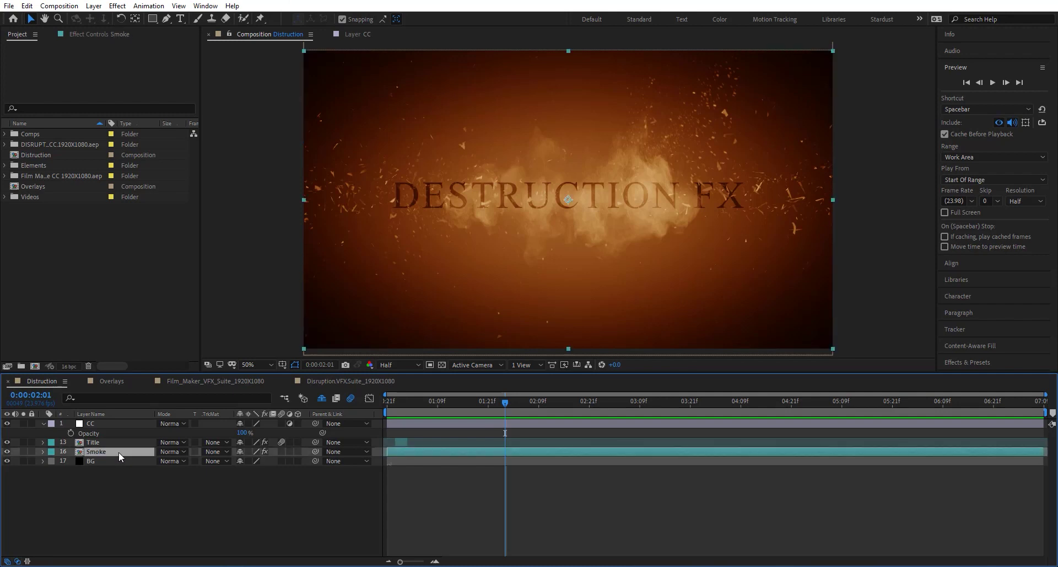
pyautogui.click(5, 165)
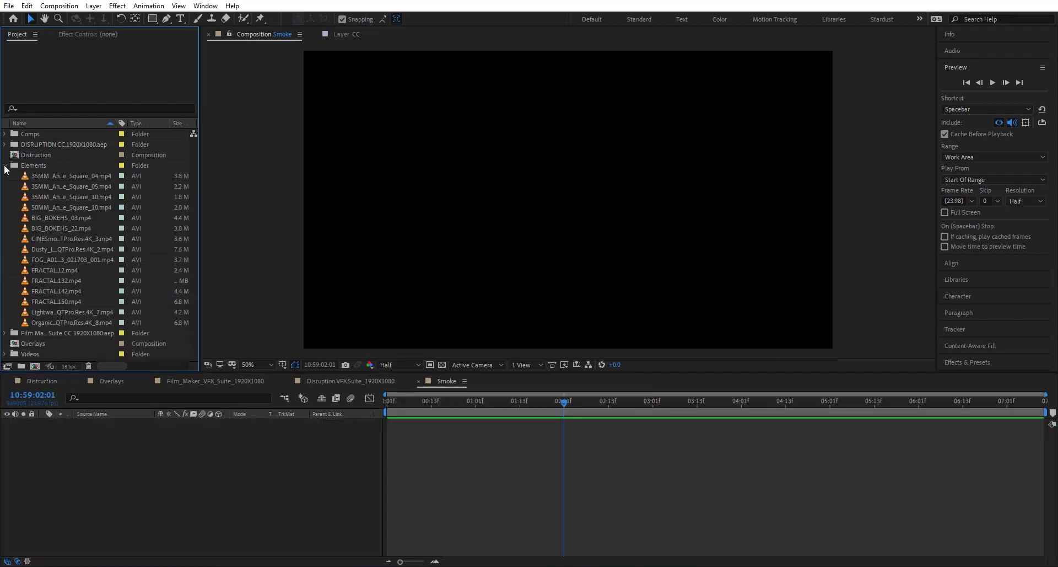
pyautogui.click(61, 265)
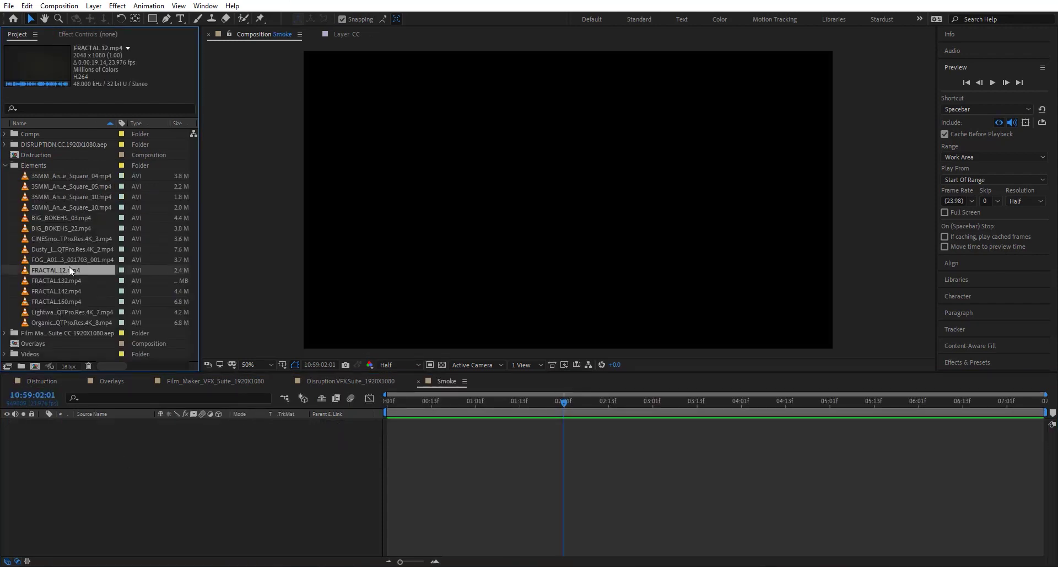
pyautogui.click(71, 257)
pyautogui.moveTo(117, 448); pyautogui.dragTo(117, 448)
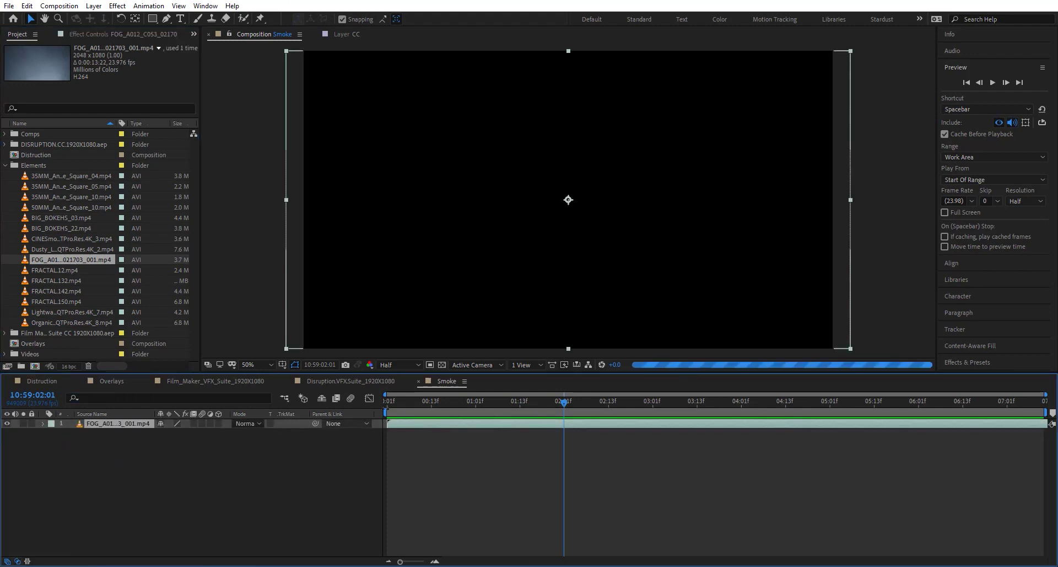
pyautogui.click(438, 401)
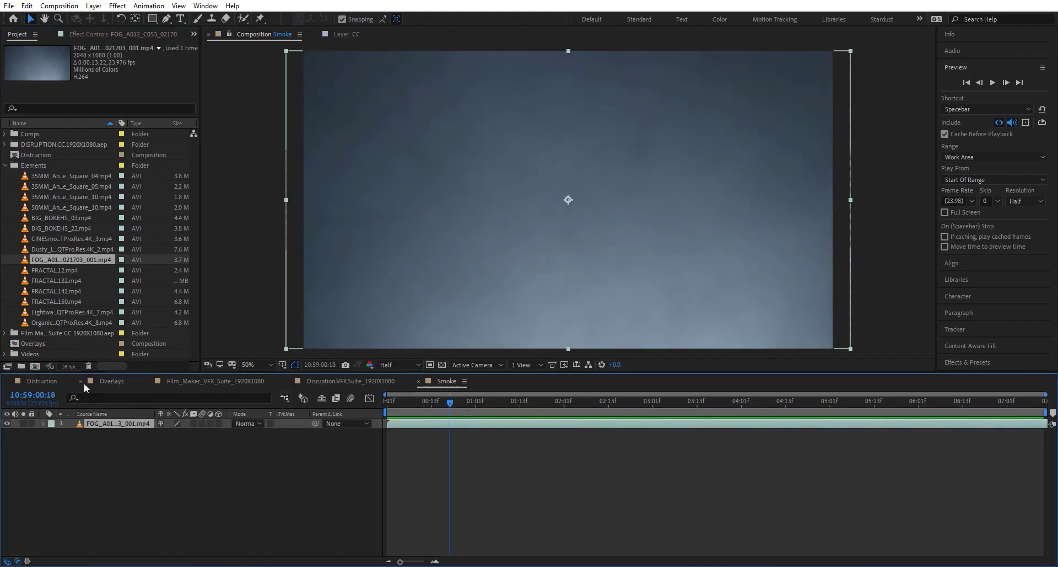
pyautogui.click(43, 380)
# Enable and adjust Curves on the Smoke layer to brighten the fog behind DESTRUCTION FX
pyautogui.click(485, 406)
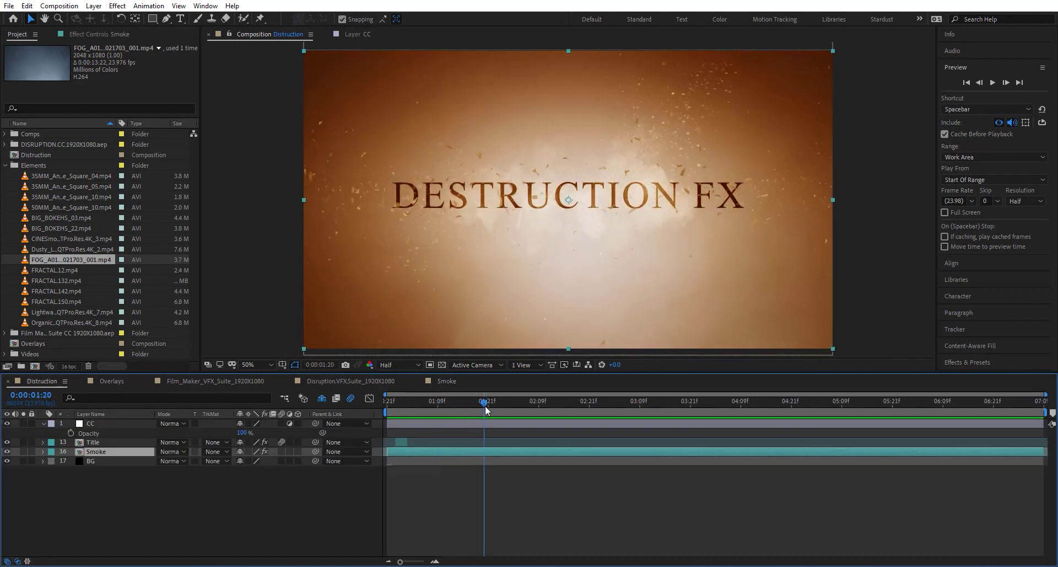
pyautogui.moveTo(525, 408); pyautogui.dragTo(501, 412)
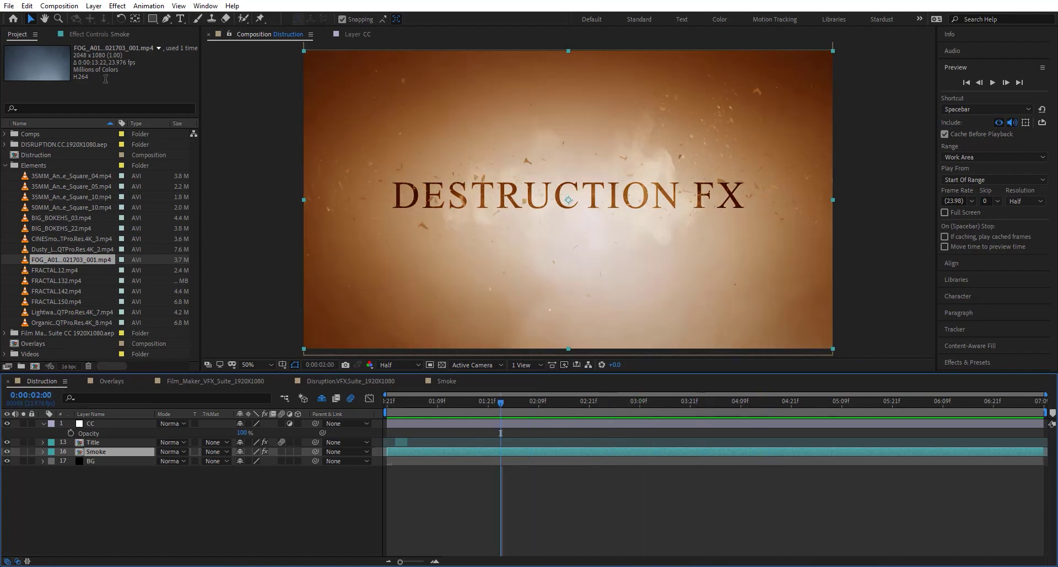
pyautogui.click(107, 33)
pyautogui.click(14, 57)
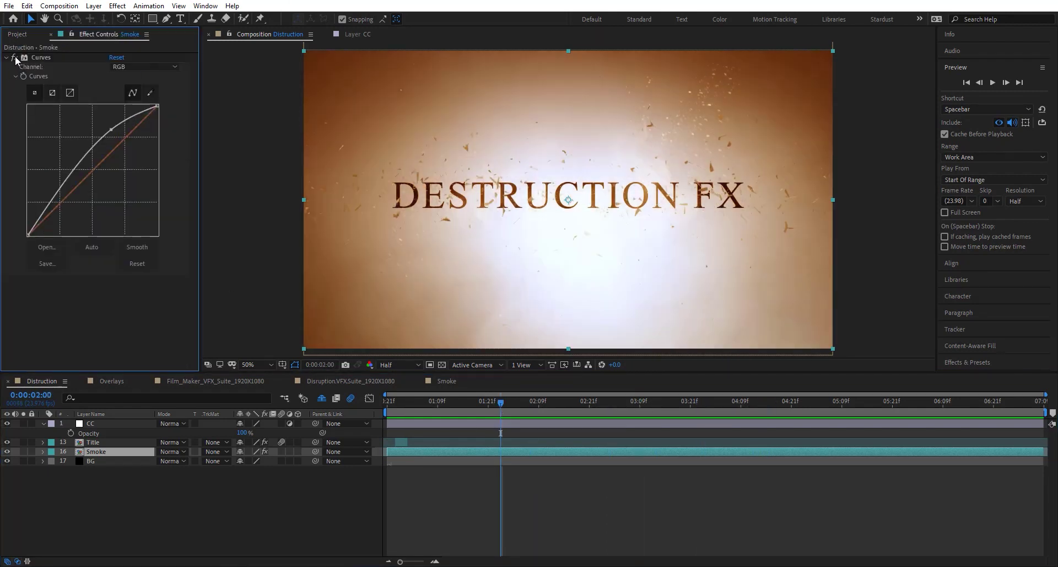
pyautogui.moveTo(110, 129)
pyautogui.mouseDown()
pyautogui.moveTo(118, 157)
pyautogui.moveTo(116, 140)
pyautogui.mouseUp()
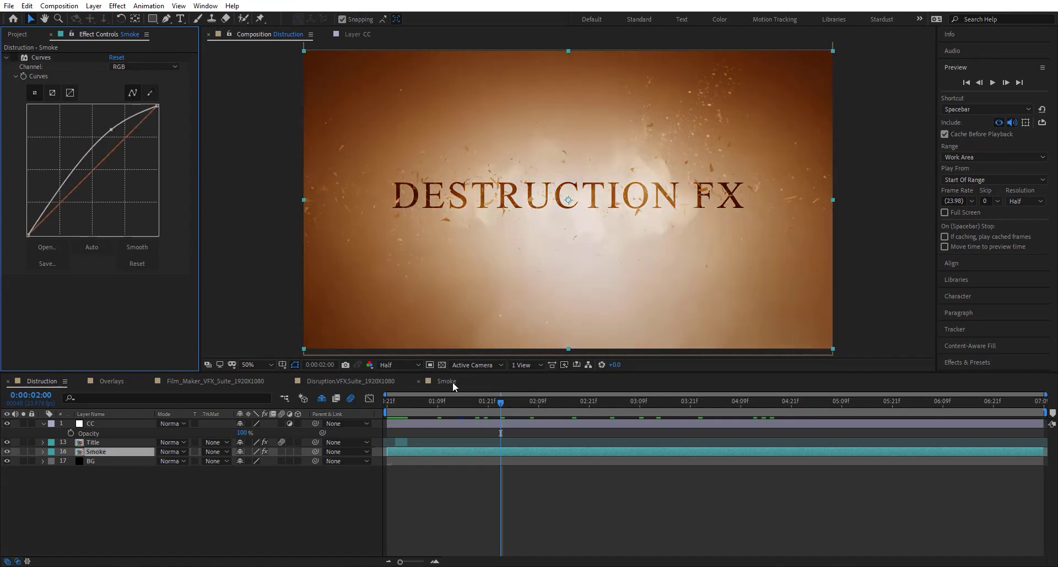
pyautogui.click(451, 381)
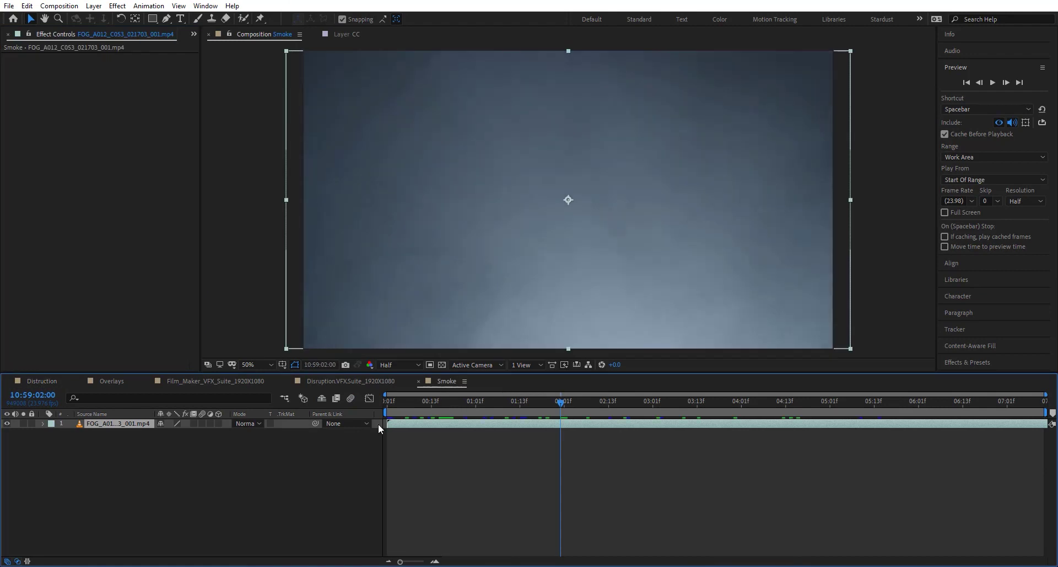
# Add the CINESmoke clip from the Elements folder to the Smoke comp in Add mode
pyautogui.click(194, 34)
pyautogui.click(237, 48)
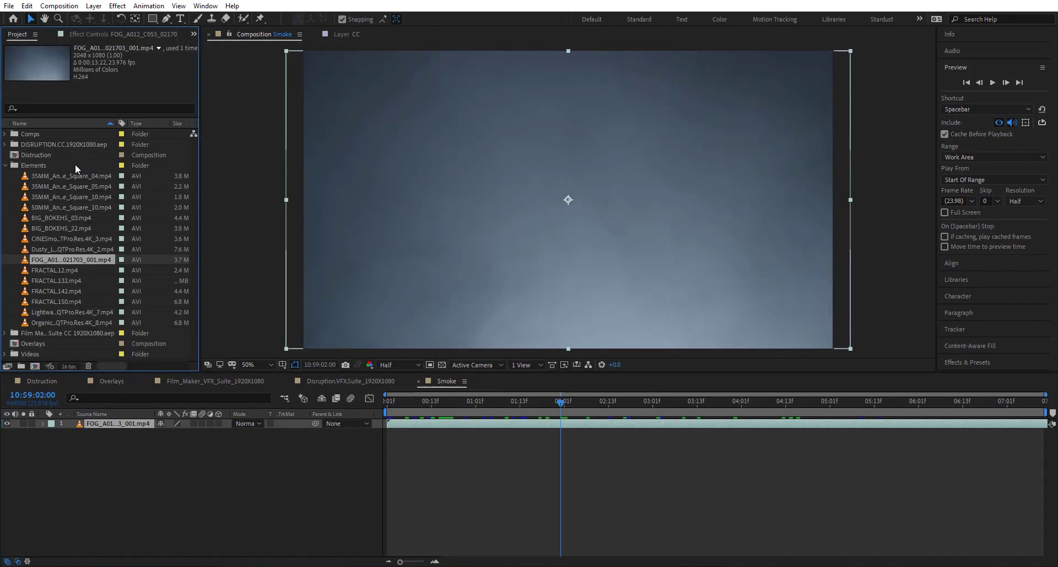
pyautogui.click(59, 250)
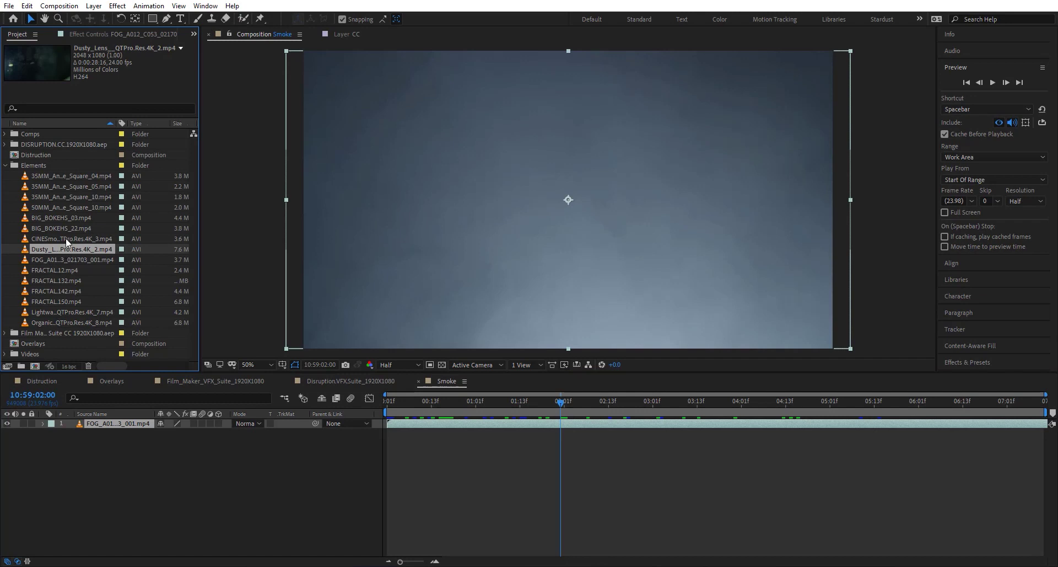
pyautogui.moveTo(70, 238); pyautogui.dragTo(126, 425)
pyautogui.click(243, 422)
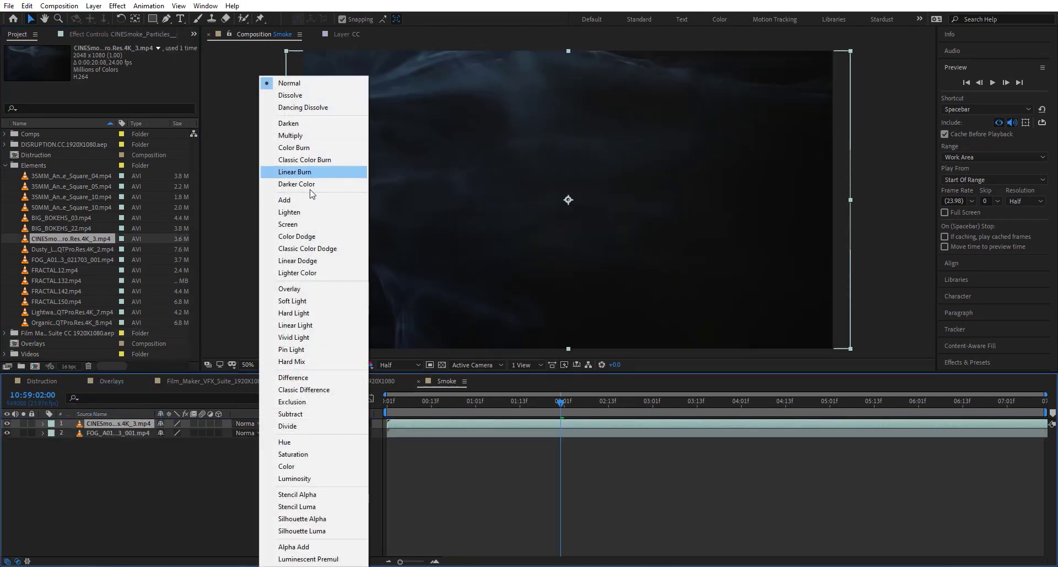
pyautogui.click(286, 199)
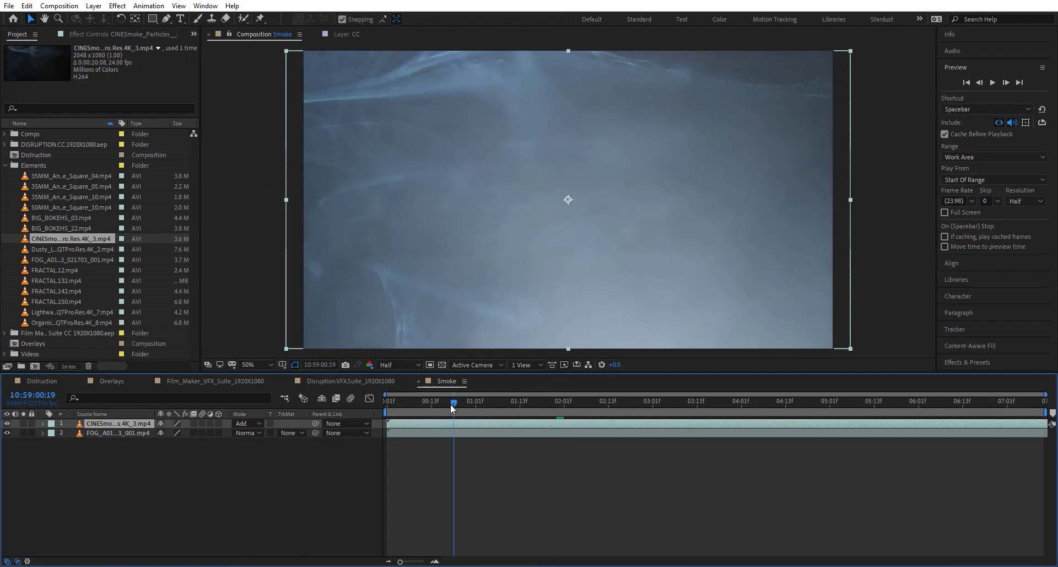
pyautogui.moveTo(450, 404); pyautogui.dragTo(503, 403)
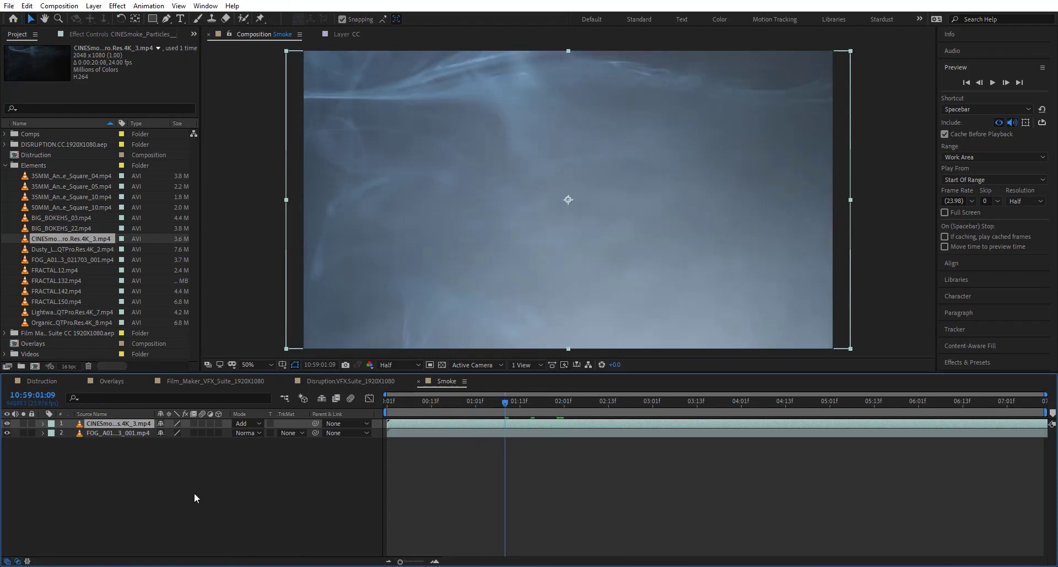
# Add an adjustment layer with a Tint effect to grey the smoke
pyautogui.hotkey('ctrl', 'alt', 'y')
pyautogui.hotkey('ctrl', 'space')
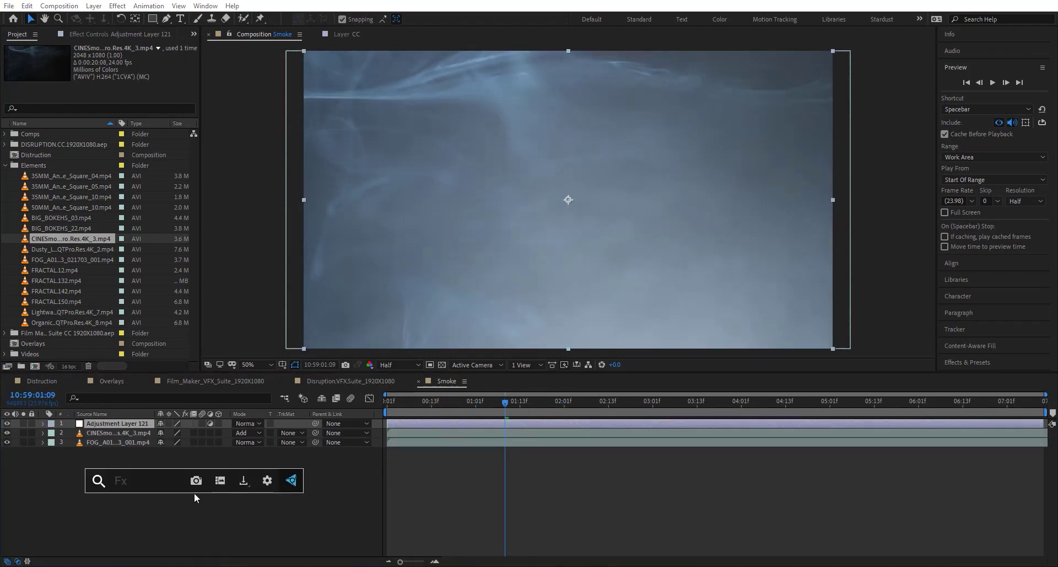
pyautogui.write('tint')
pyautogui.press('Return')
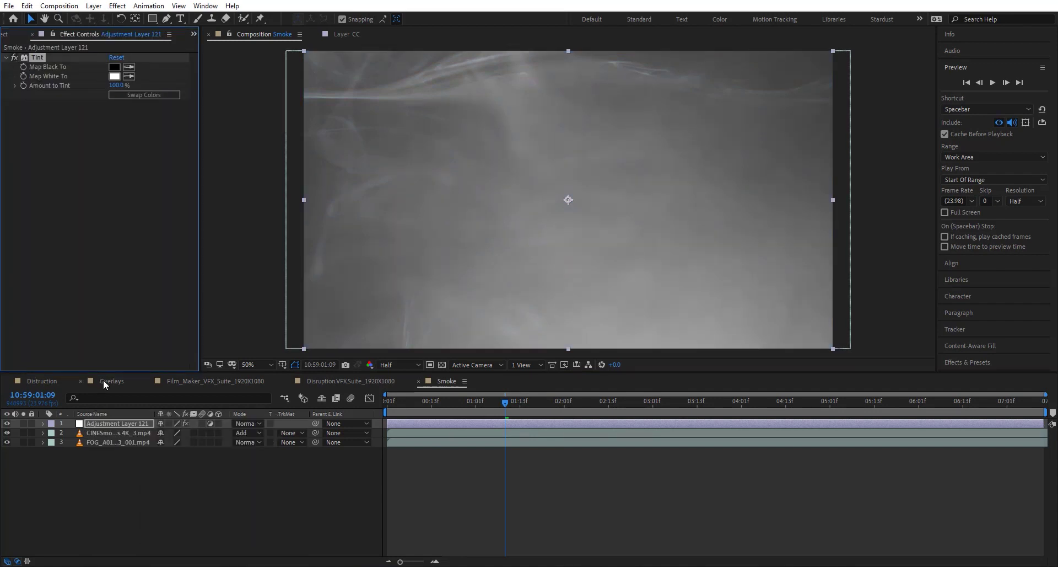
pyautogui.click(42, 381)
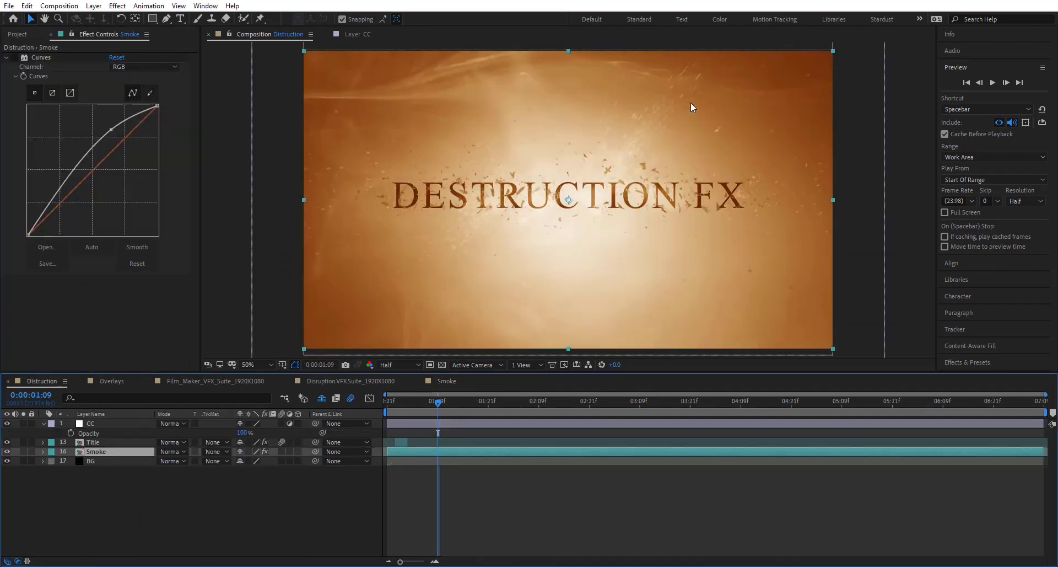
pyautogui.moveTo(424, 404); pyautogui.dragTo(385, 405)
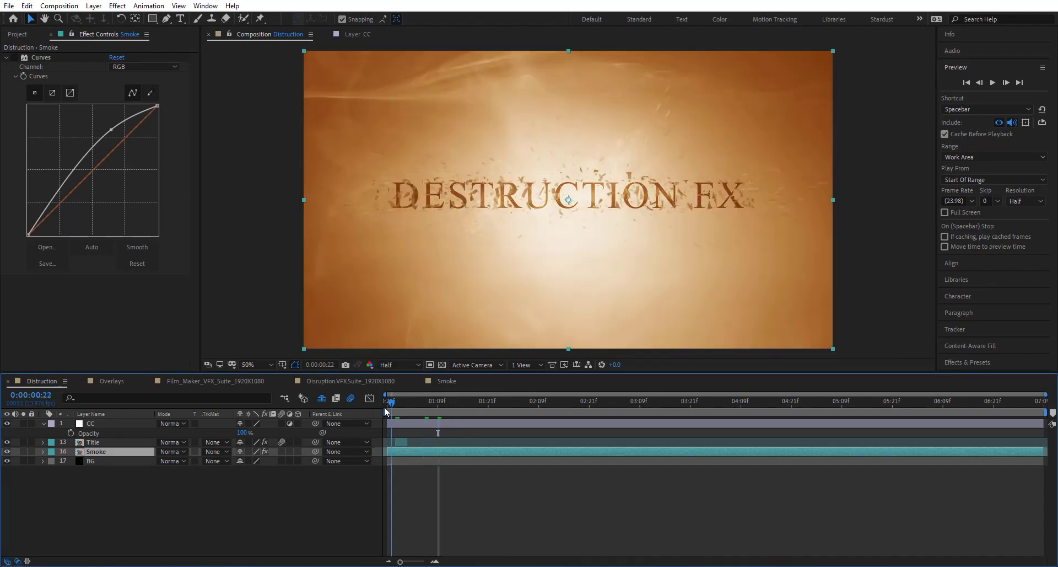
pyautogui.press('space')
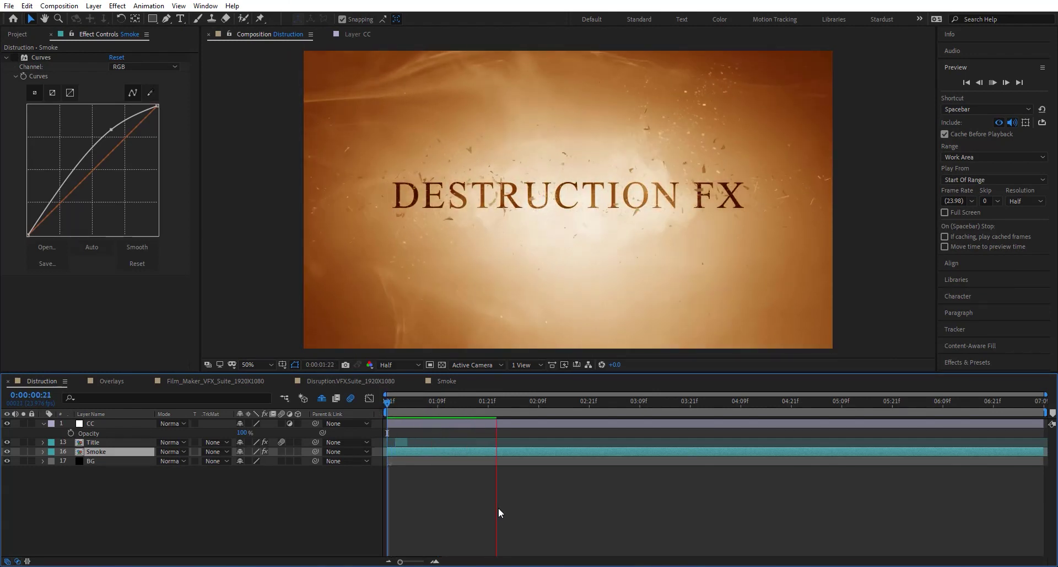
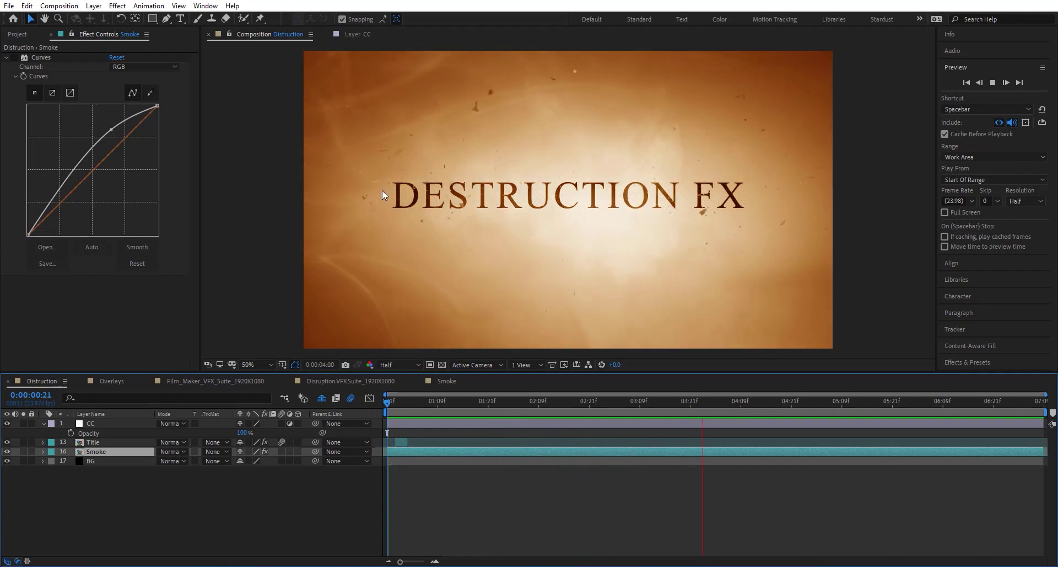
# Select the CC adjustment layer and browse Effects & Presets to the BlockBuster LUSH LUTs
pyautogui.press('space')
pyautogui.click(101, 423)
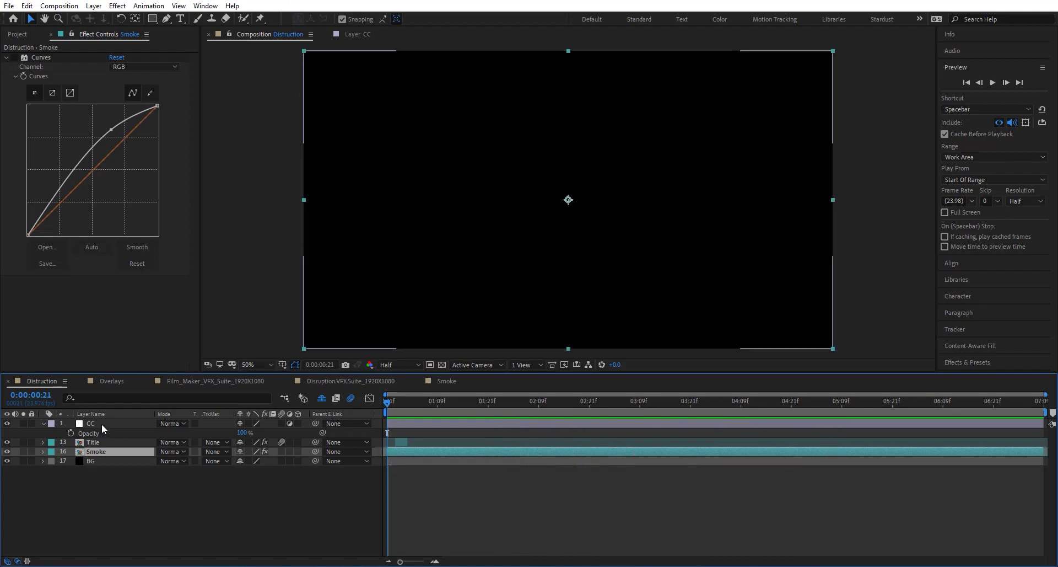
pyautogui.moveTo(534, 409); pyautogui.dragTo(570, 402)
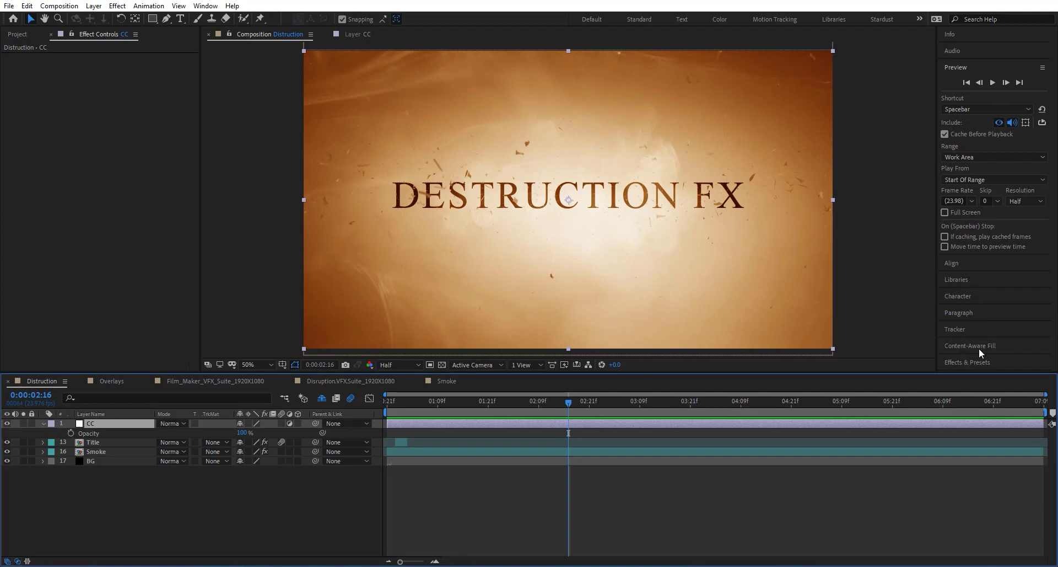
pyautogui.click(970, 361)
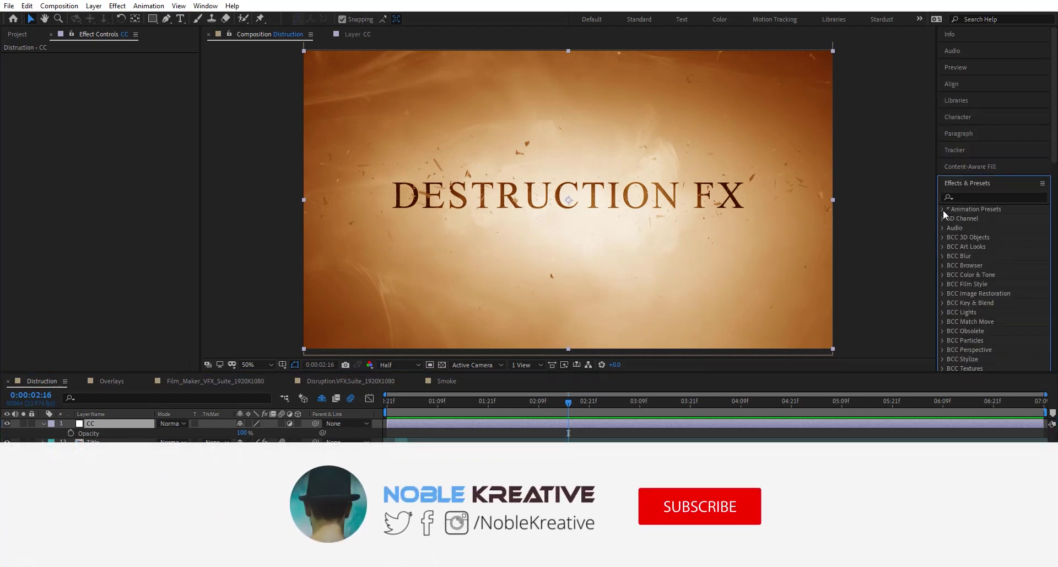
pyautogui.click(943, 209)
pyautogui.click(952, 219)
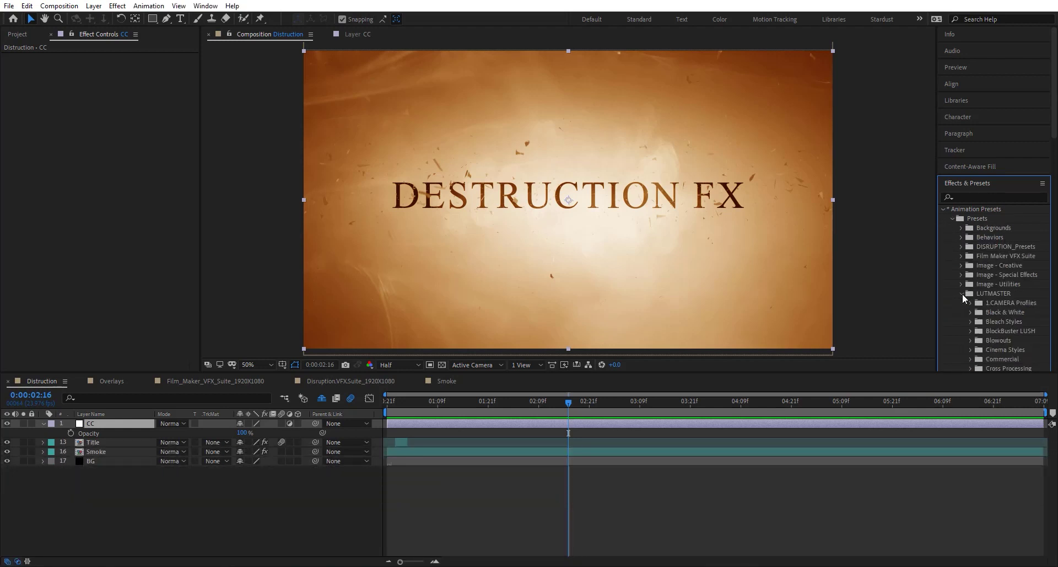
pyautogui.scroll(-5, 991, 254)
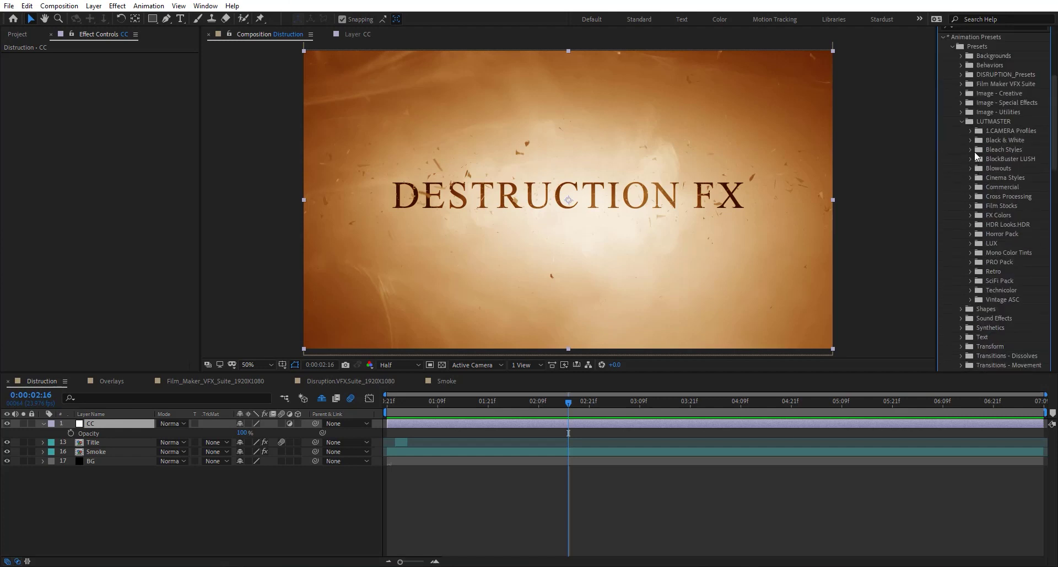
pyautogui.click(971, 160)
# Try the LUSH 11 and 12 LUTs, settle on LUSH 14, and preview the warmer title
pyautogui.moveTo(1019, 186); pyautogui.dragTo(713, 217)
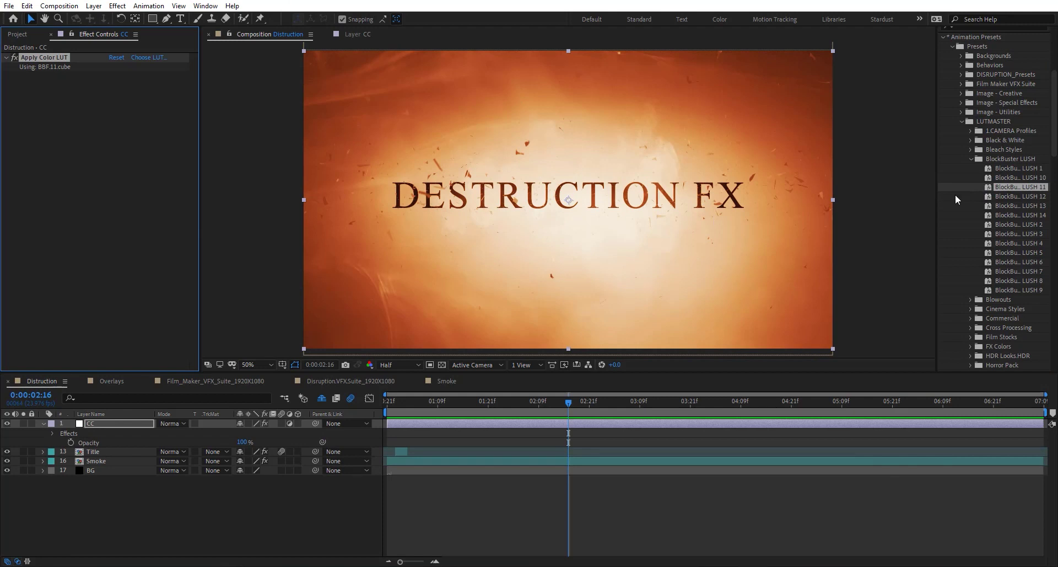
pyautogui.moveTo(1009, 197); pyautogui.dragTo(802, 208)
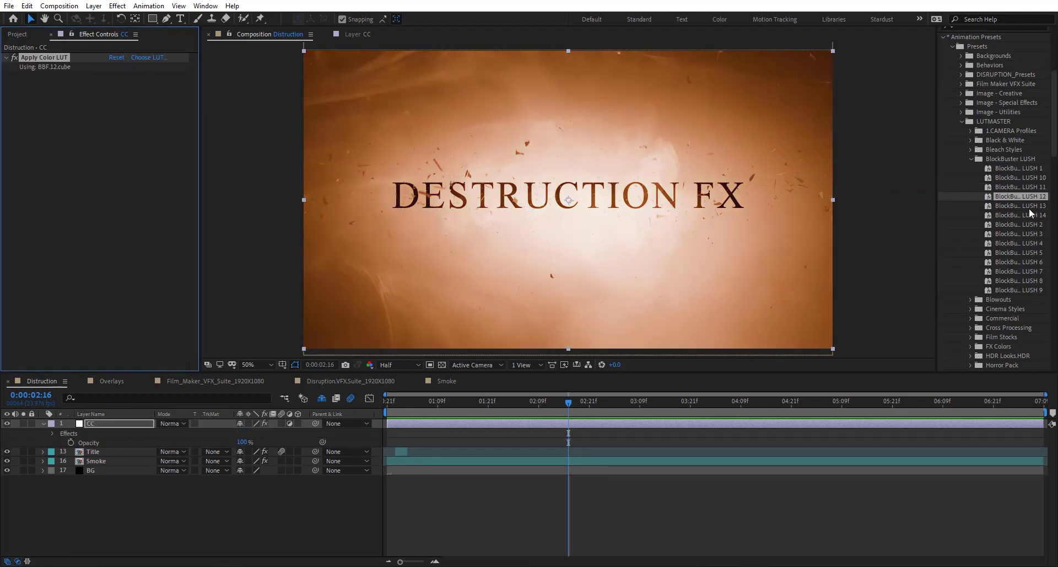
pyautogui.moveTo(1043, 216); pyautogui.dragTo(764, 231)
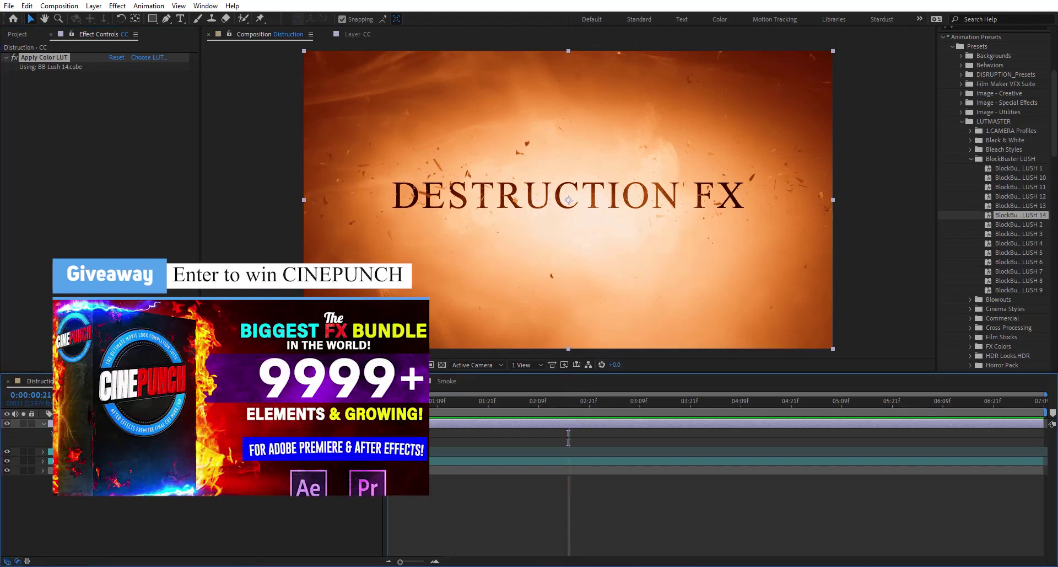
pyautogui.press('space')
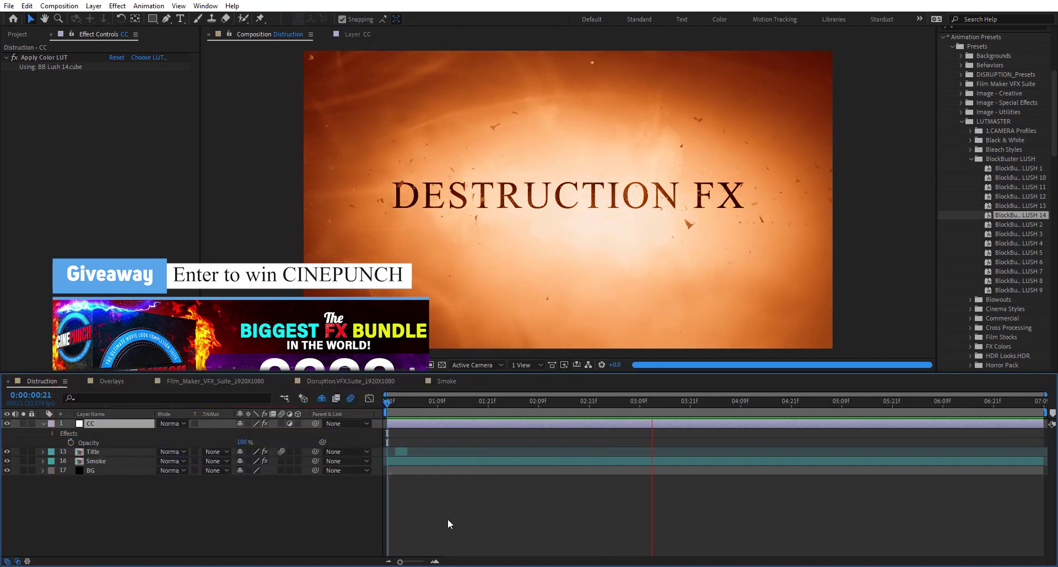
pyautogui.press('space')
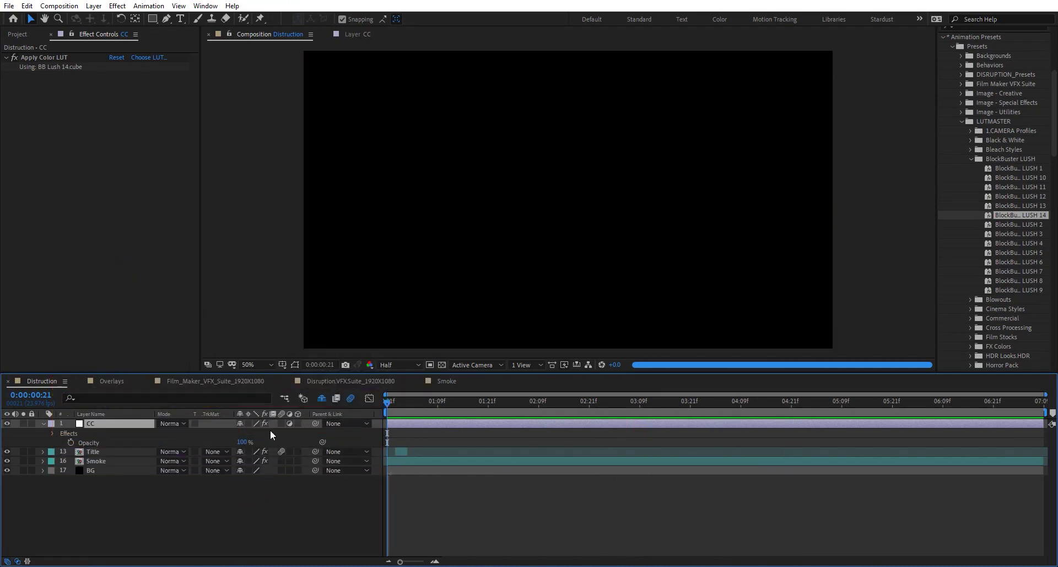
pyautogui.click(124, 383)
# Add FRACTAL.12.mp4 above the stock footage and blend it in Add mode
pyautogui.click(131, 421)
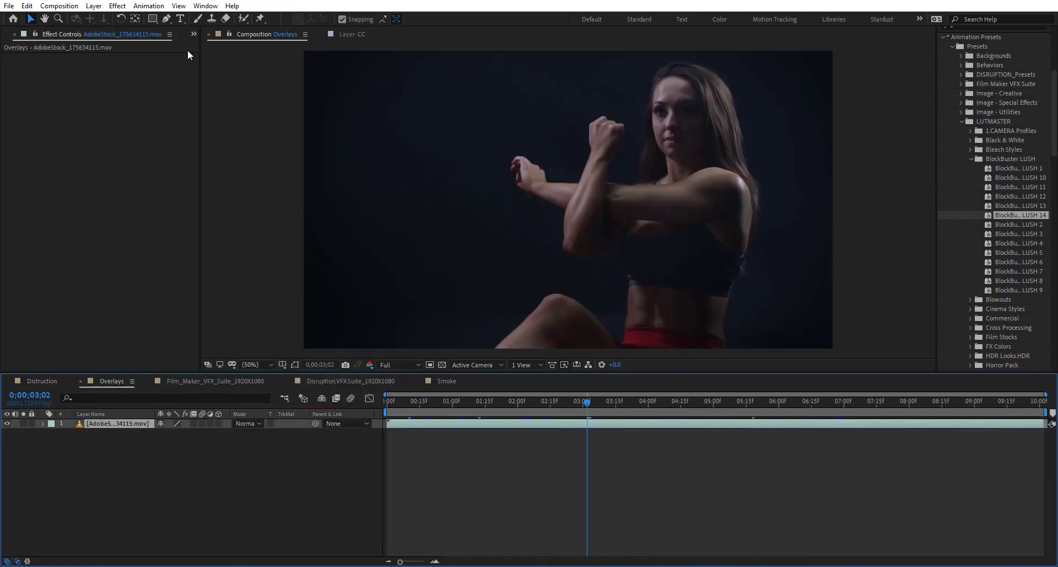
pyautogui.click(194, 34)
pyautogui.click(217, 42)
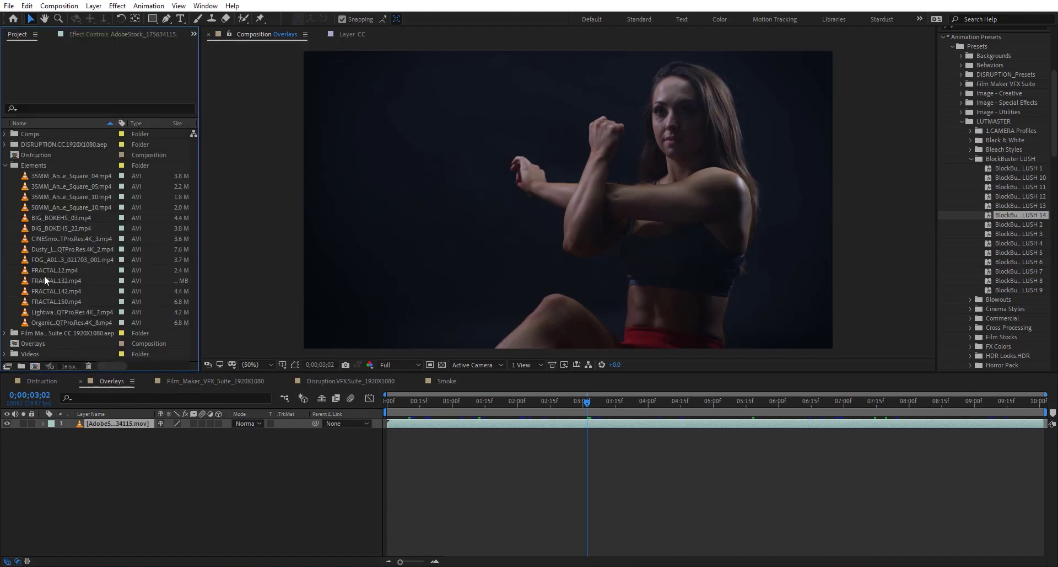
pyautogui.moveTo(100, 415); pyautogui.dragTo(100, 421)
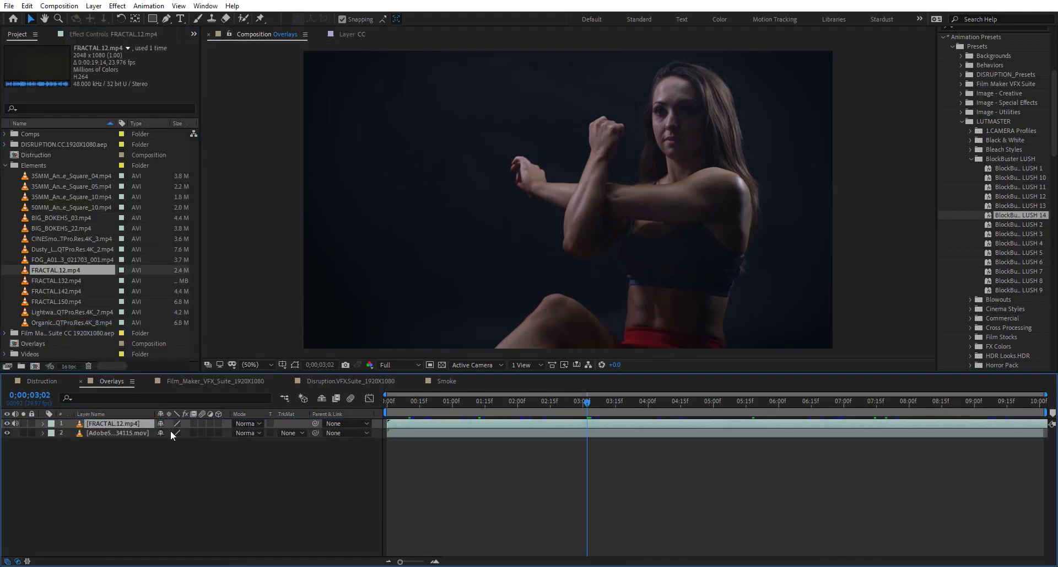
pyautogui.click(249, 423)
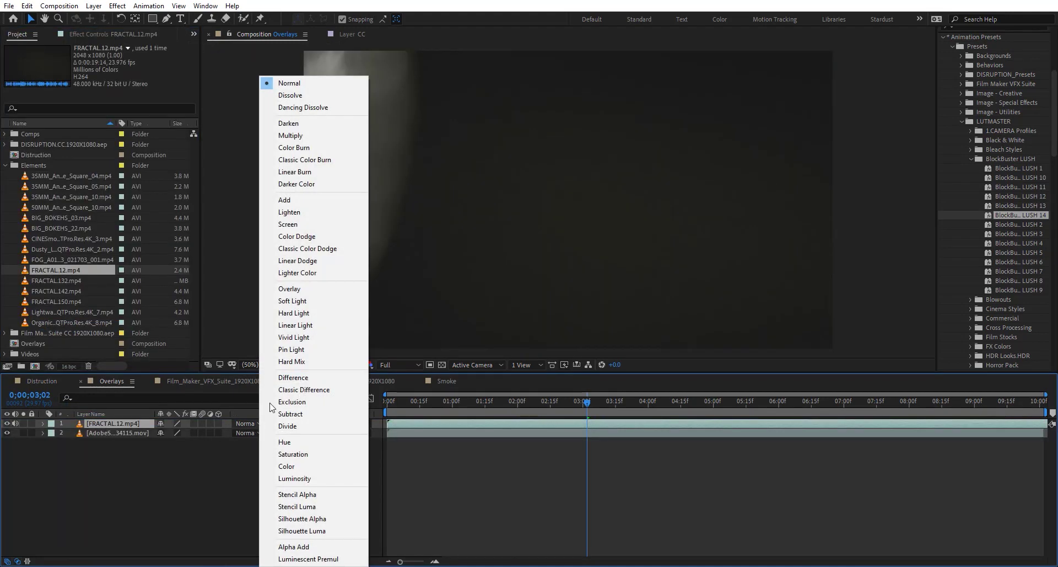
pyautogui.click(307, 201)
pyautogui.moveTo(759, 415); pyautogui.dragTo(798, 419)
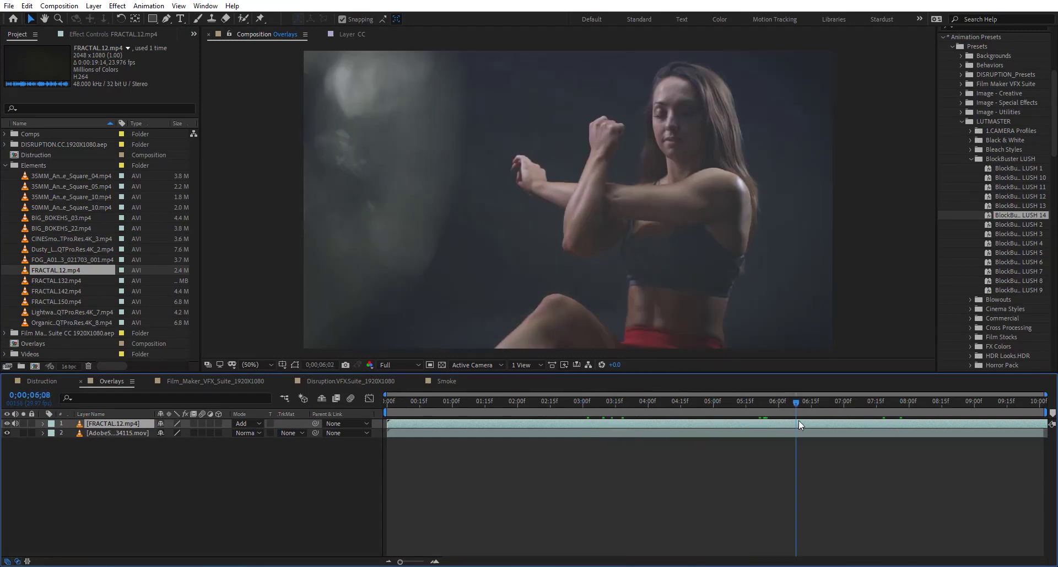
# Swap the overlay through FRACTAL.132 and FRACTAL.142, ending on FRACTAL.150.mp4
pyautogui.moveTo(84, 282); pyautogui.dragTo(120, 423)
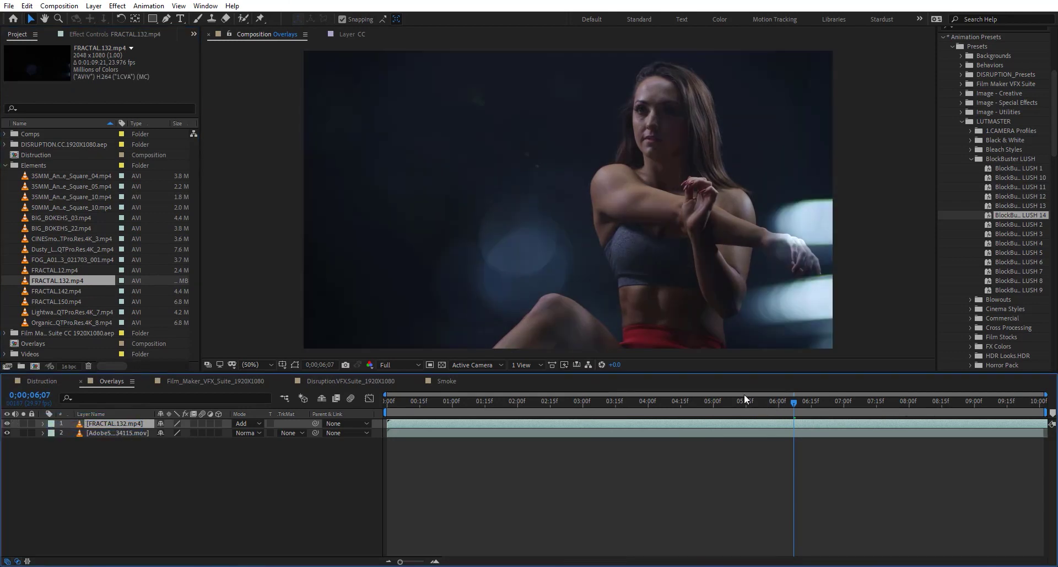
pyautogui.moveTo(744, 397); pyautogui.dragTo(639, 402)
pyautogui.moveTo(72, 290); pyautogui.dragTo(117, 425)
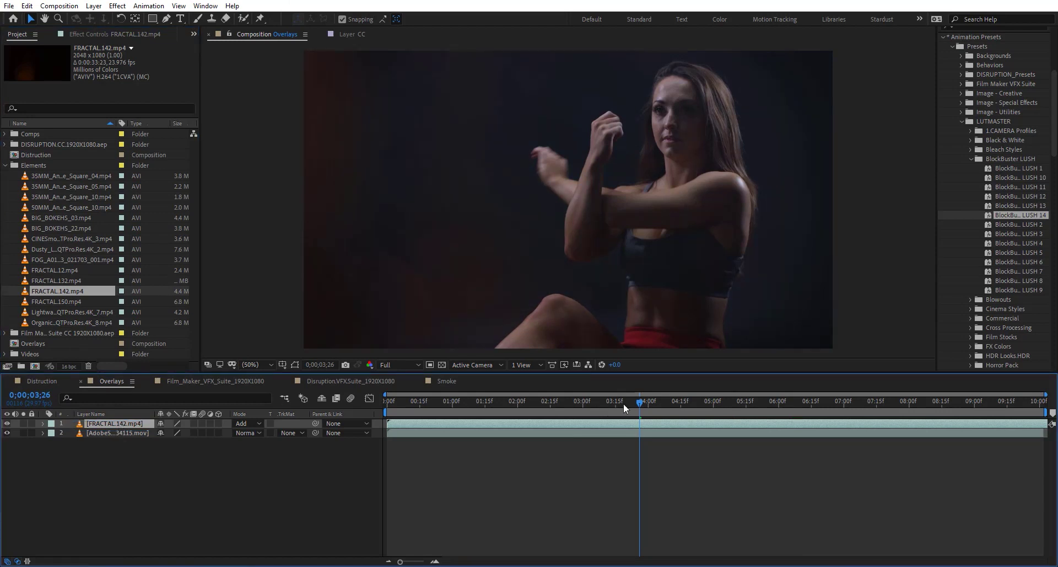
pyautogui.moveTo(819, 404)
pyautogui.mouseDown()
pyautogui.moveTo(921, 402)
pyautogui.moveTo(811, 403)
pyautogui.mouseUp()
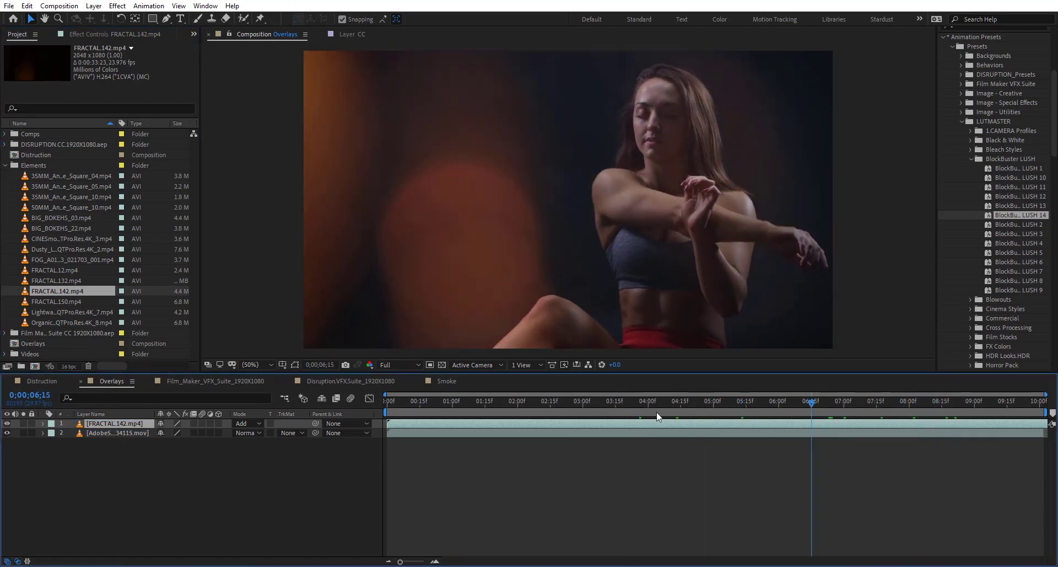
pyautogui.moveTo(627, 420); pyautogui.dragTo(539, 418)
pyautogui.click(812, 403)
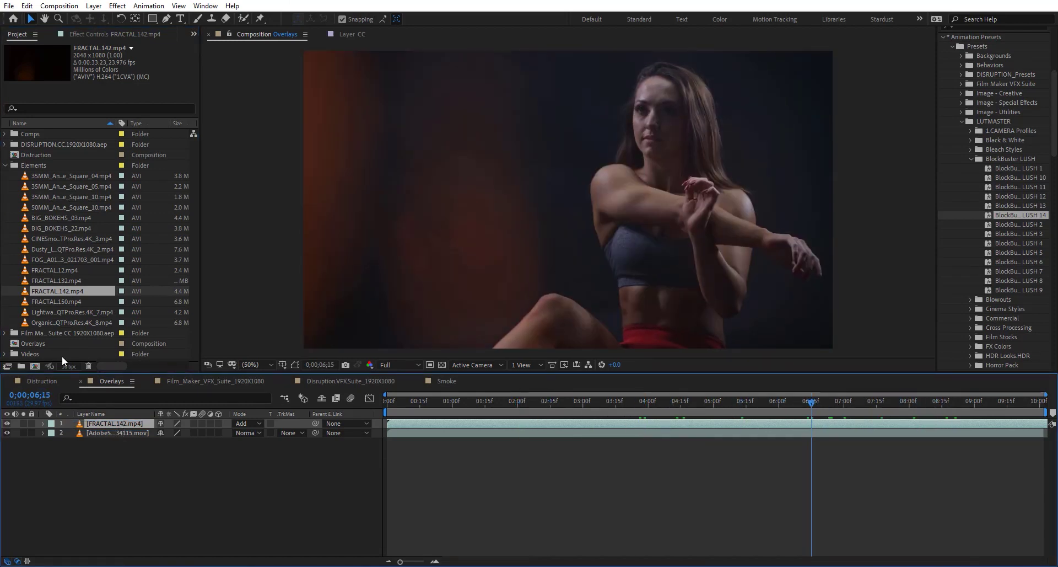
pyautogui.moveTo(84, 300); pyautogui.dragTo(114, 426)
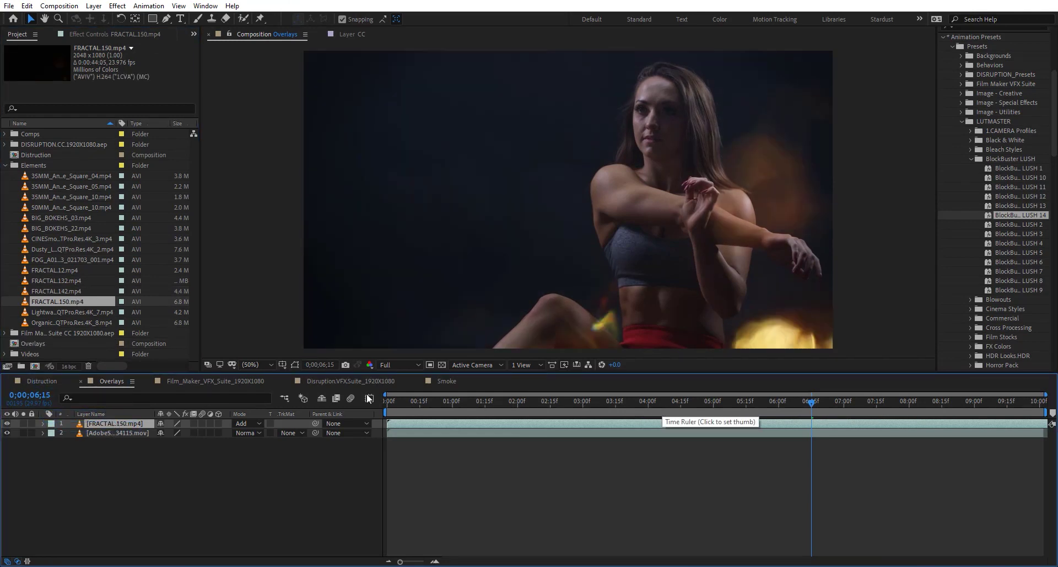
pyautogui.click(240, 380)
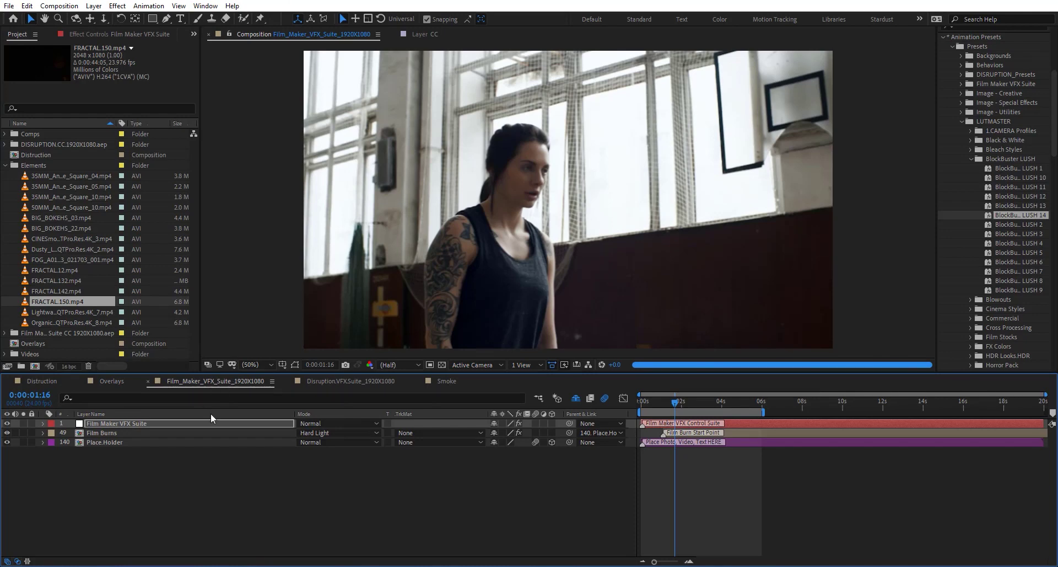
# Check the Place.Holder precomp, then select the Film Maker VFX Master Suite effect
pyautogui.doubleClick(139, 442)
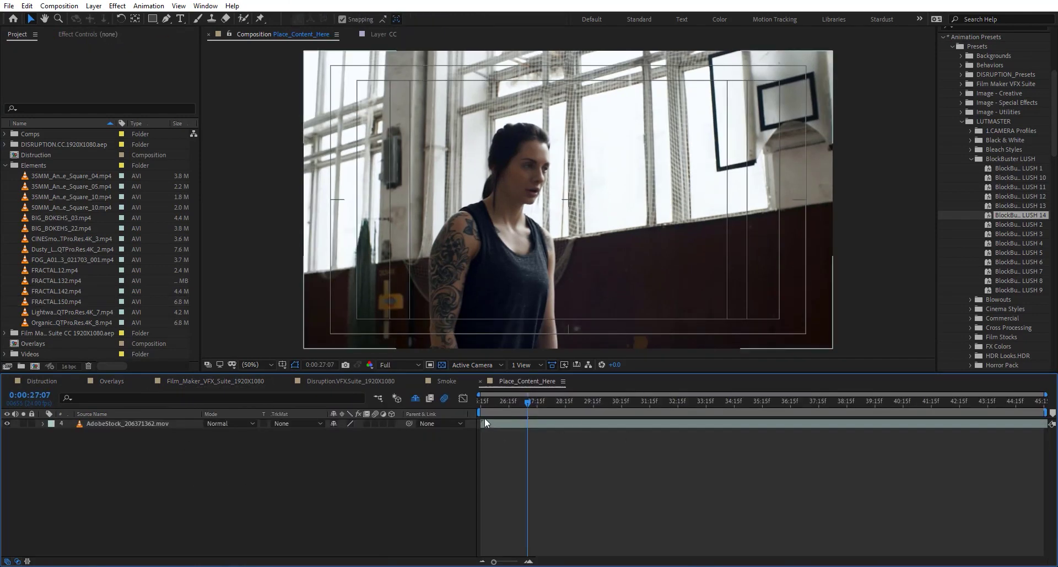
pyautogui.click(255, 380)
pyautogui.click(160, 422)
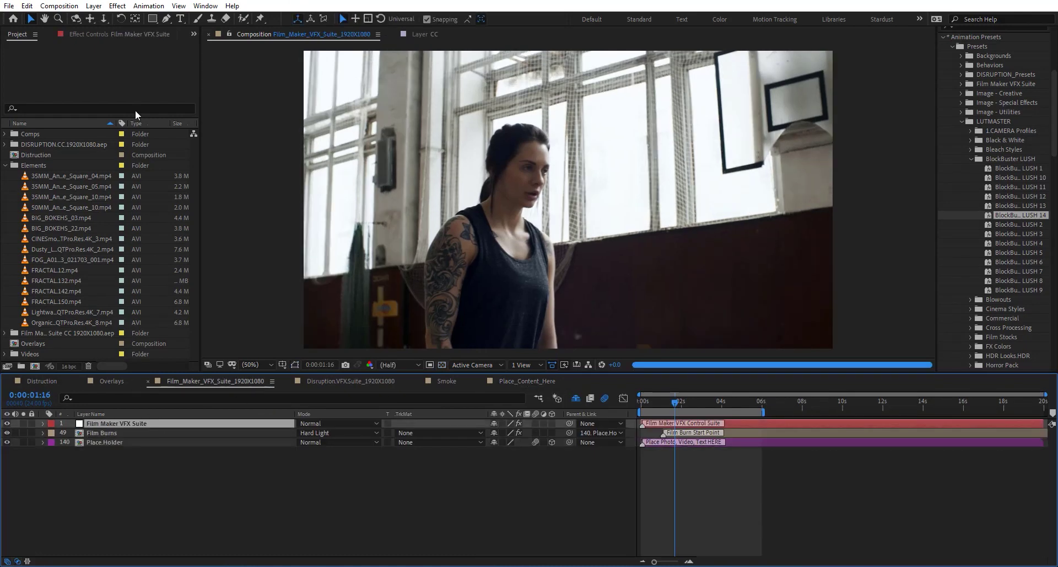
pyautogui.click(128, 36)
pyautogui.click(71, 55)
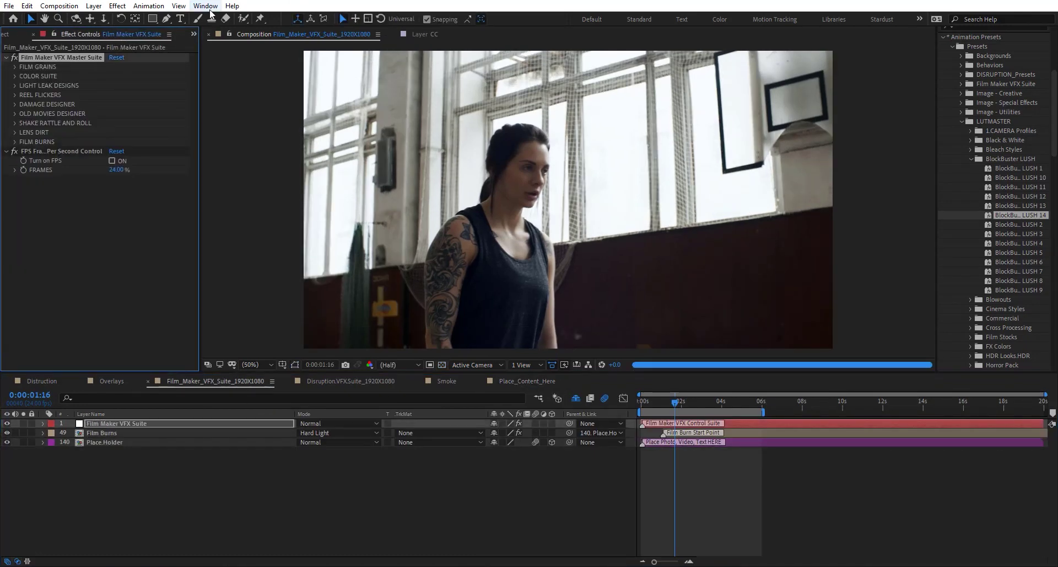
# Apply the Moderate Damage 18 animation preset from the Film_Maker_VFX_Suite_Presets folder
pyautogui.click(148, 6)
pyautogui.click(183, 31)
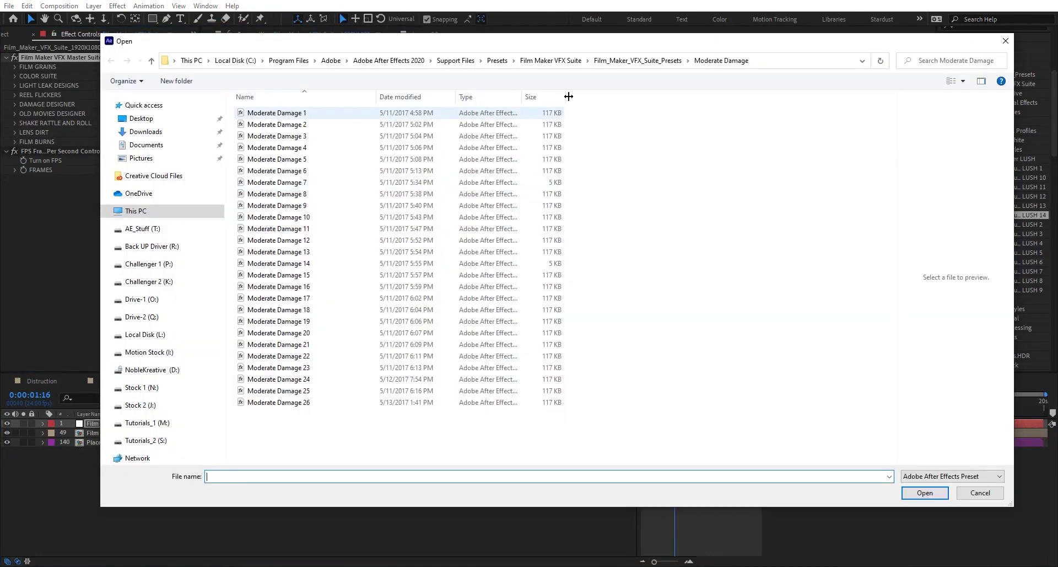
pyautogui.click(660, 62)
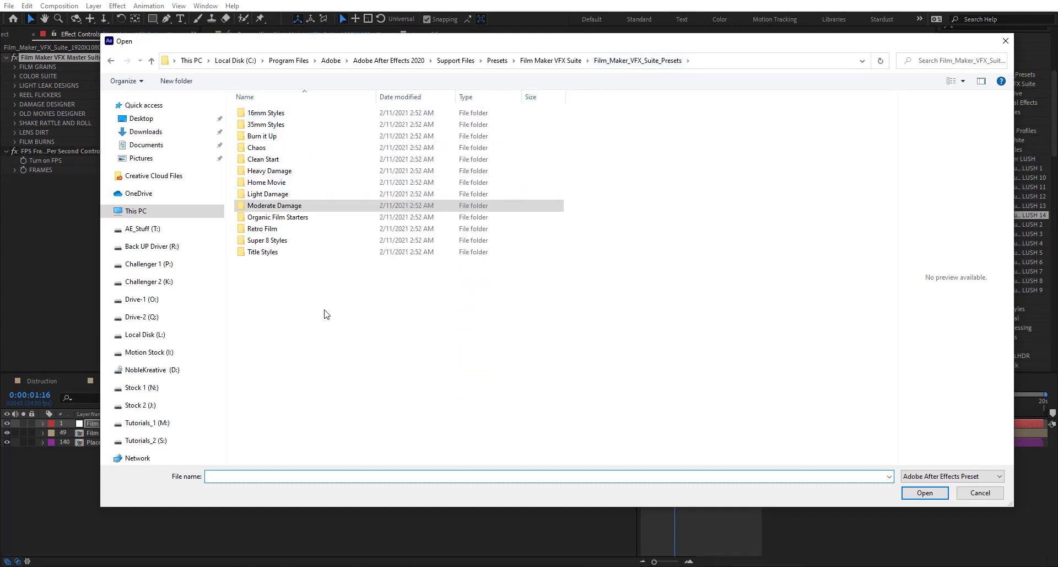
pyautogui.click(325, 210)
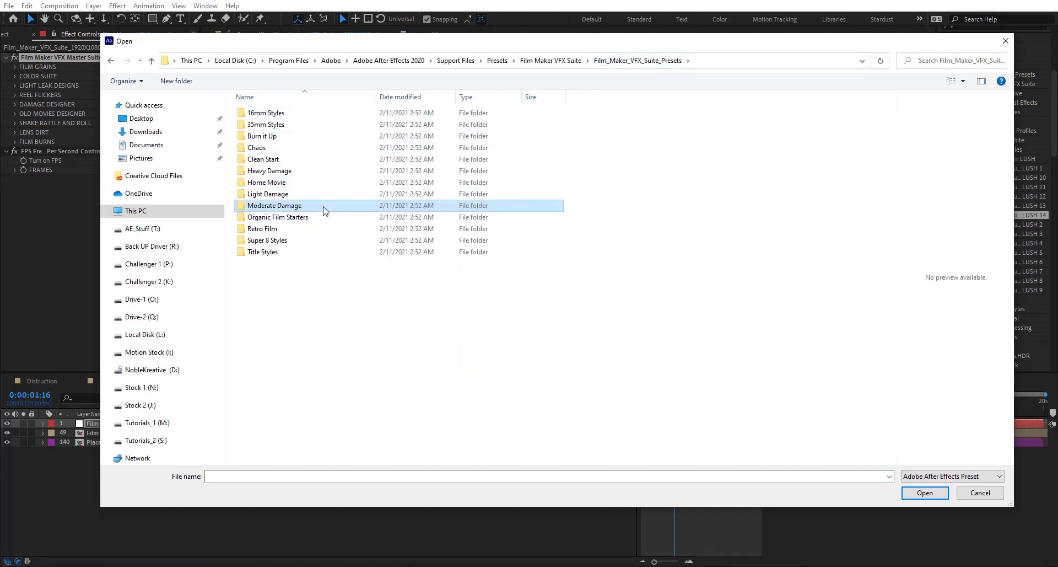
pyautogui.doubleClick(325, 209)
pyautogui.click(325, 210)
pyautogui.click(323, 309)
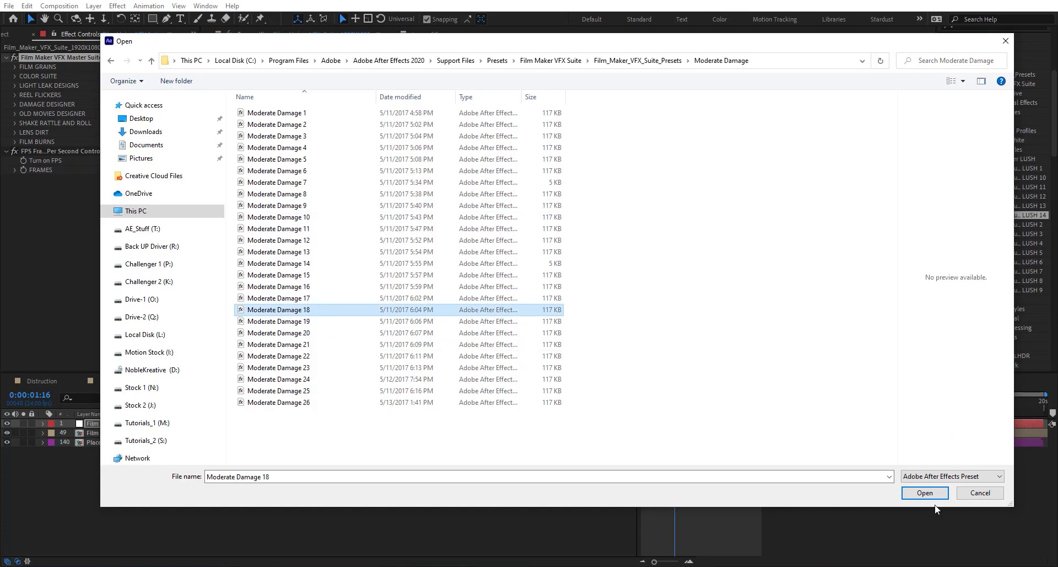
pyautogui.click(932, 500)
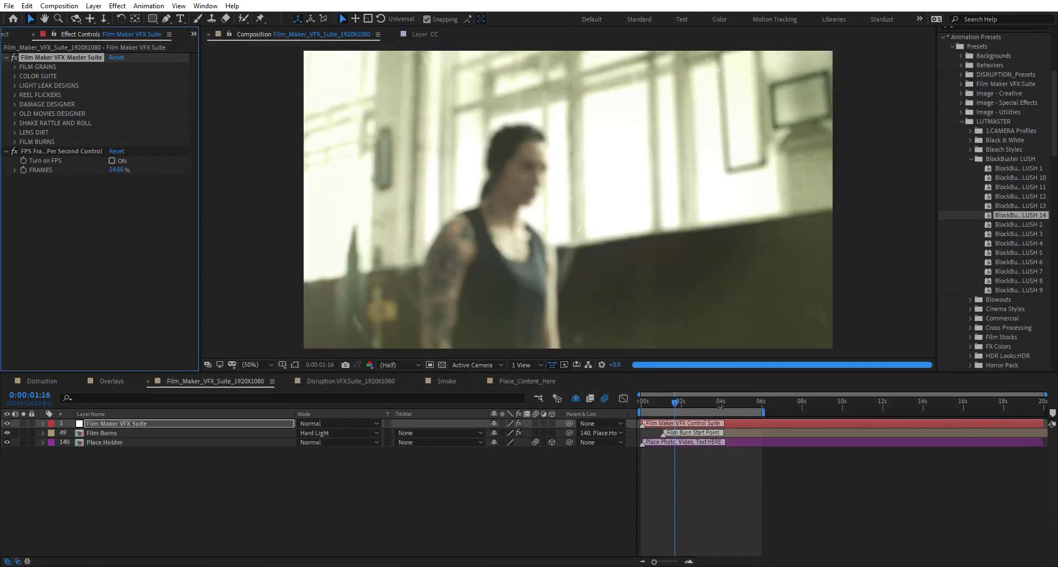
# Review the look at 0:00:04:10 and expand the FILM GRAINS and LIGHT LEAK DESIGNS settings
pyautogui.click(730, 404)
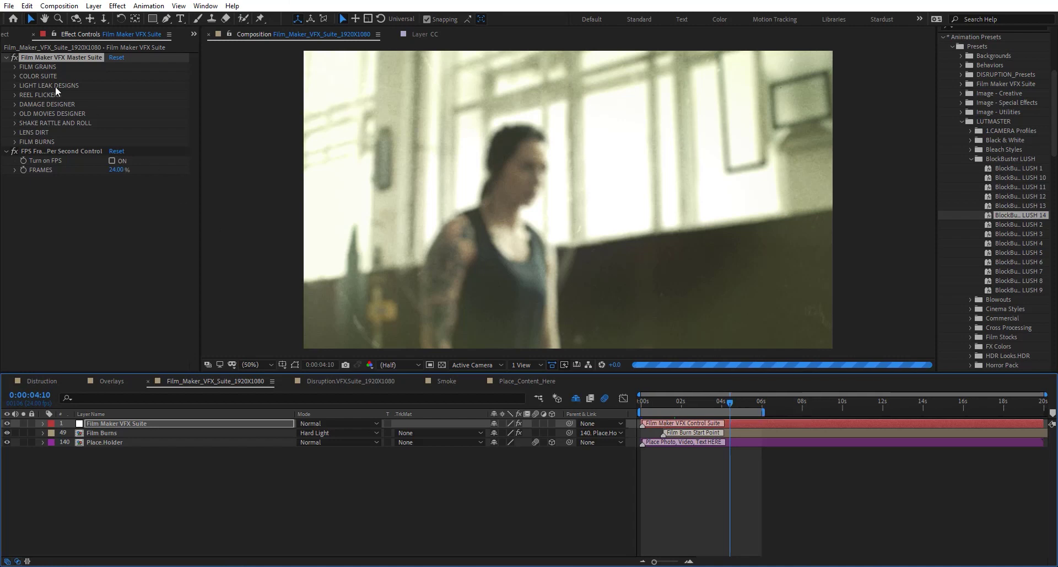
pyautogui.click(15, 66)
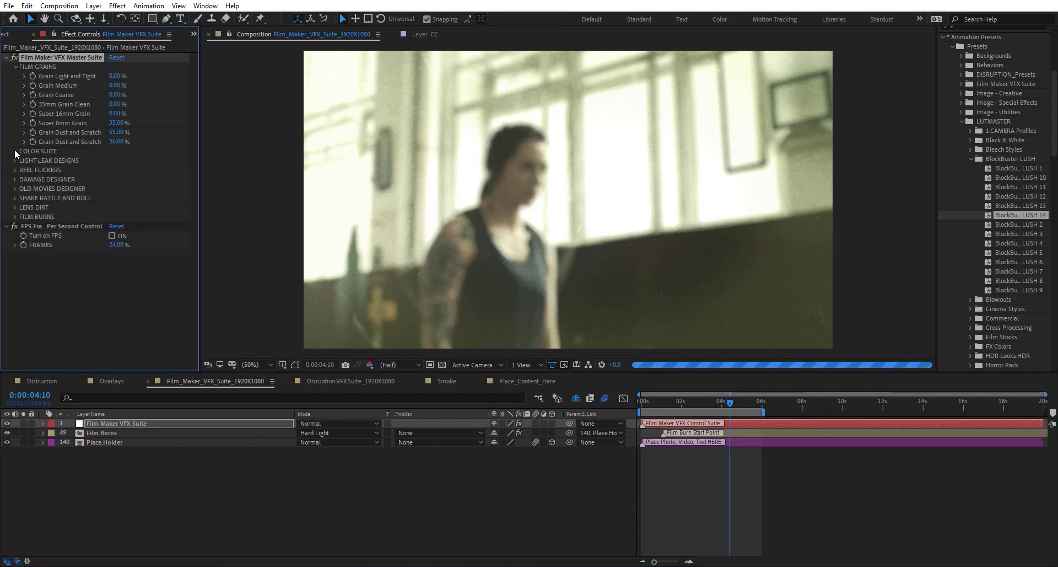
pyautogui.click(15, 198)
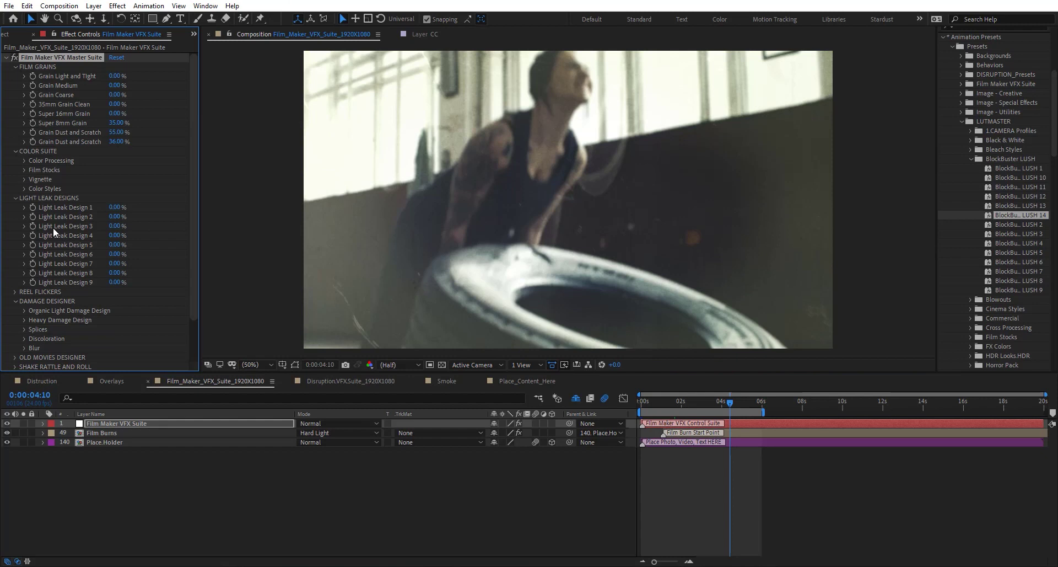
pyautogui.click(375, 384)
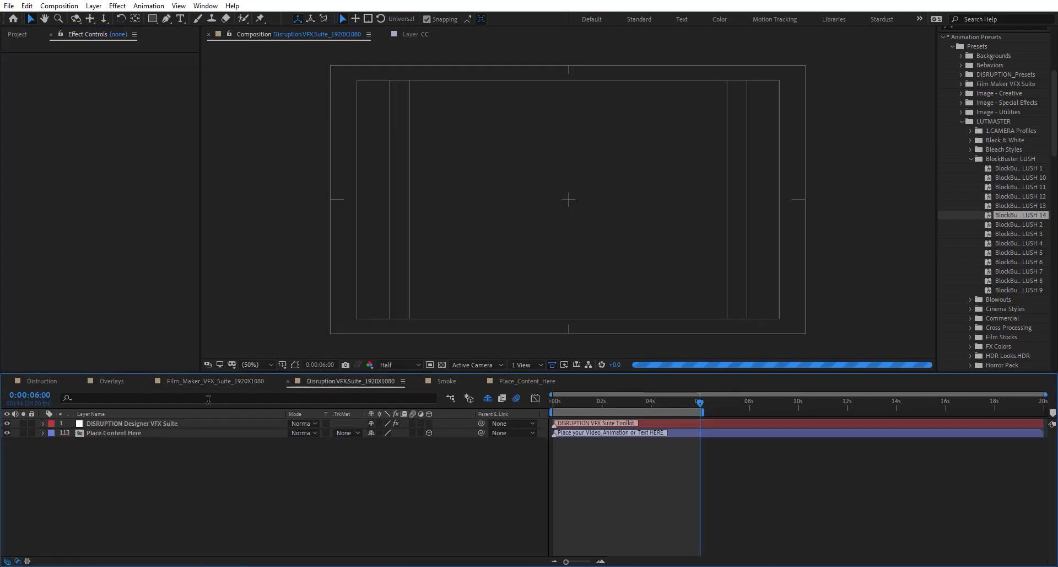
# Apply the DISRUPTION_Presets GLITCHES > Glitch 14 preset to the DISRUPTION VFX Suite effect
pyautogui.click(164, 431)
pyautogui.click(165, 424)
pyautogui.click(79, 57)
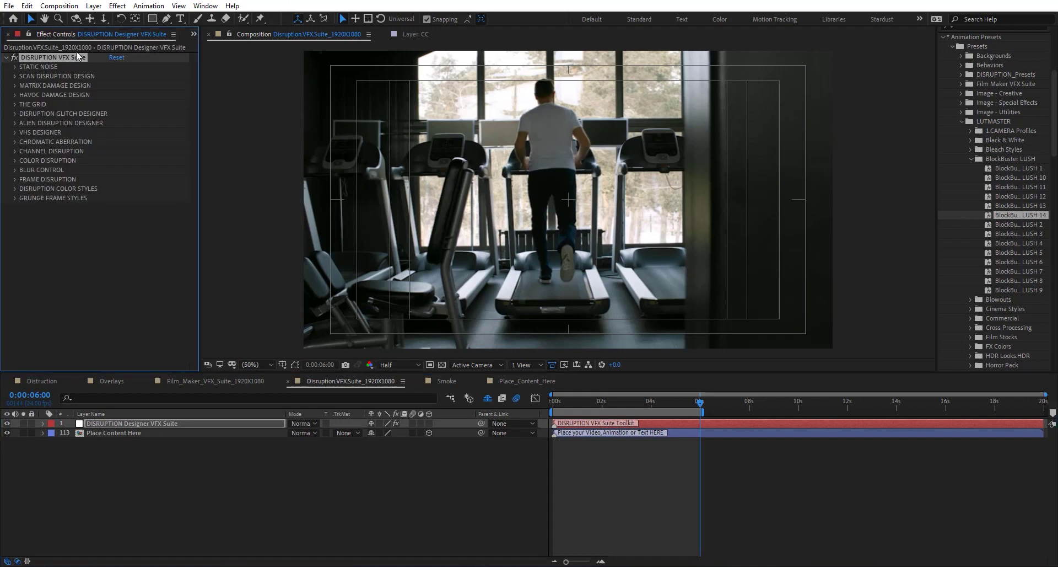
pyautogui.click(148, 6)
pyautogui.click(160, 19)
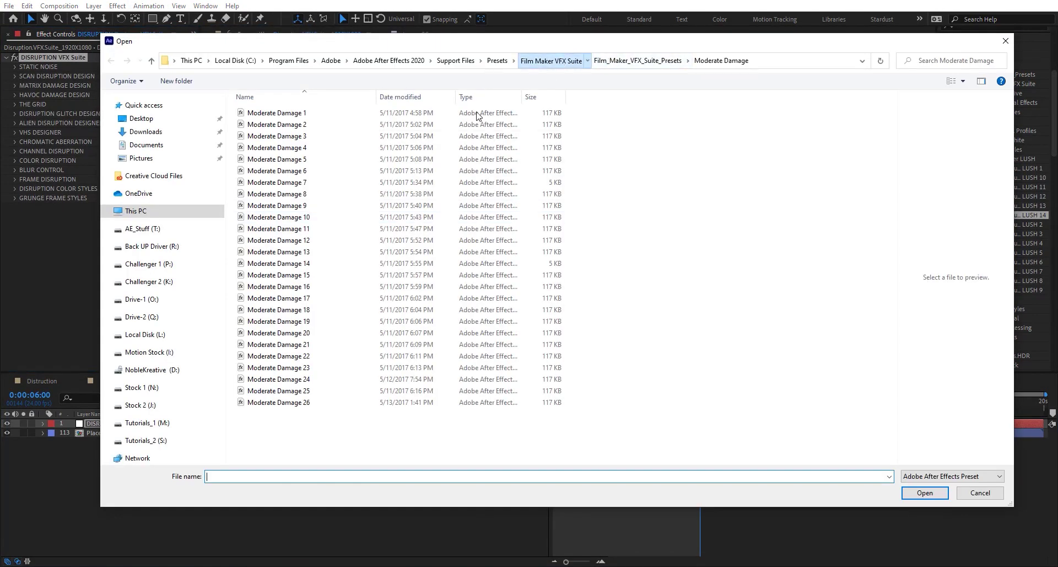
pyautogui.click(520, 64)
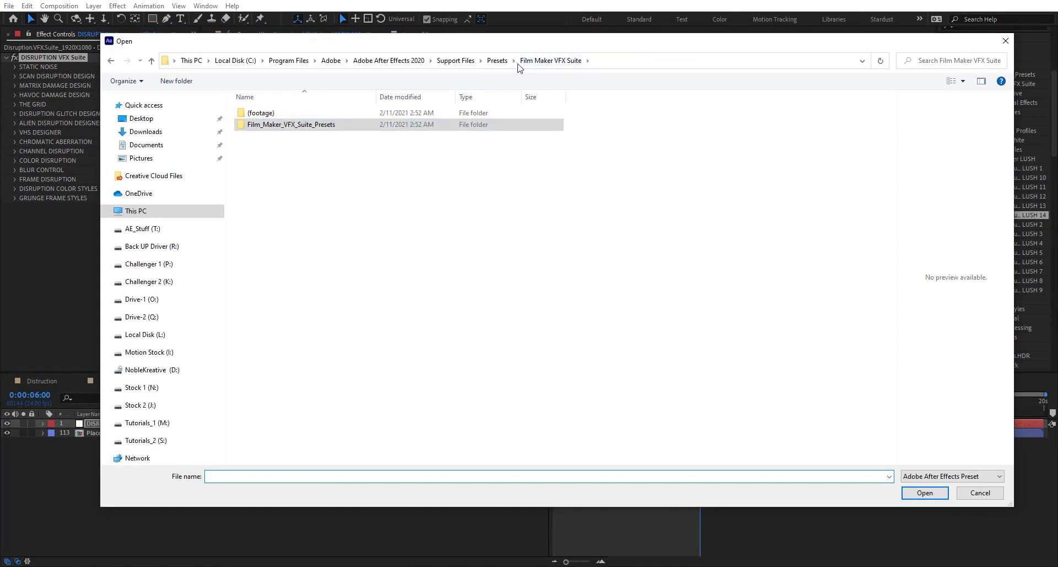
pyautogui.doubleClick(297, 136)
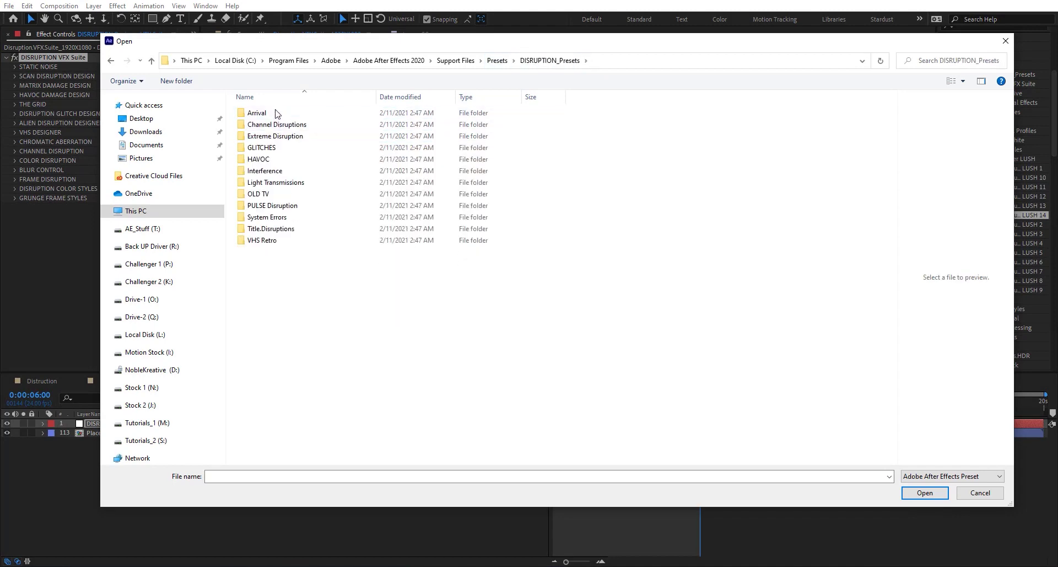
pyautogui.doubleClick(273, 148)
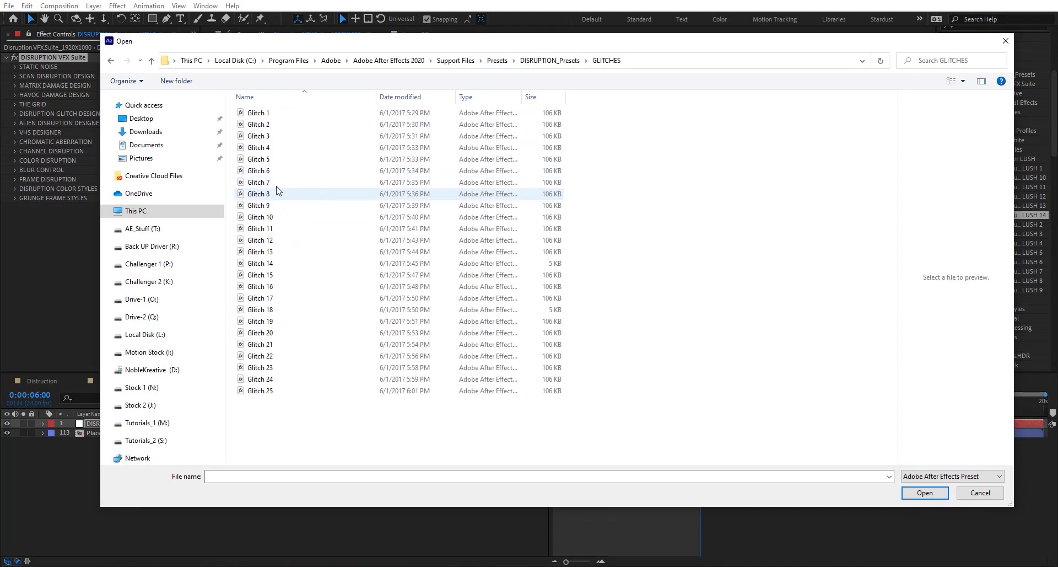
pyautogui.click(280, 263)
pyautogui.doubleClick(280, 263)
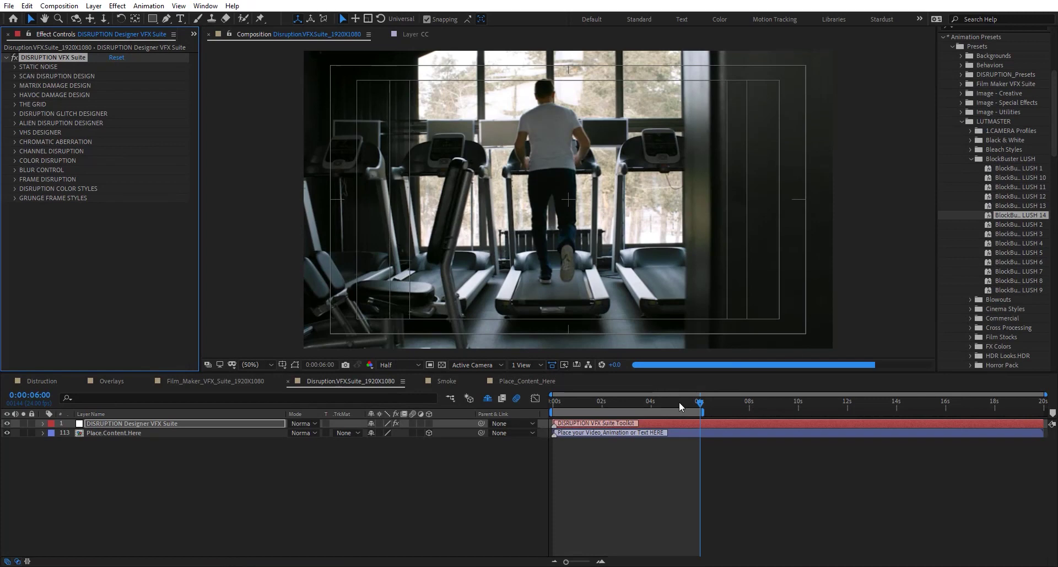
# Preview the glitch near the start, then apply a preset from the System Errors folder
pyautogui.click(614, 406)
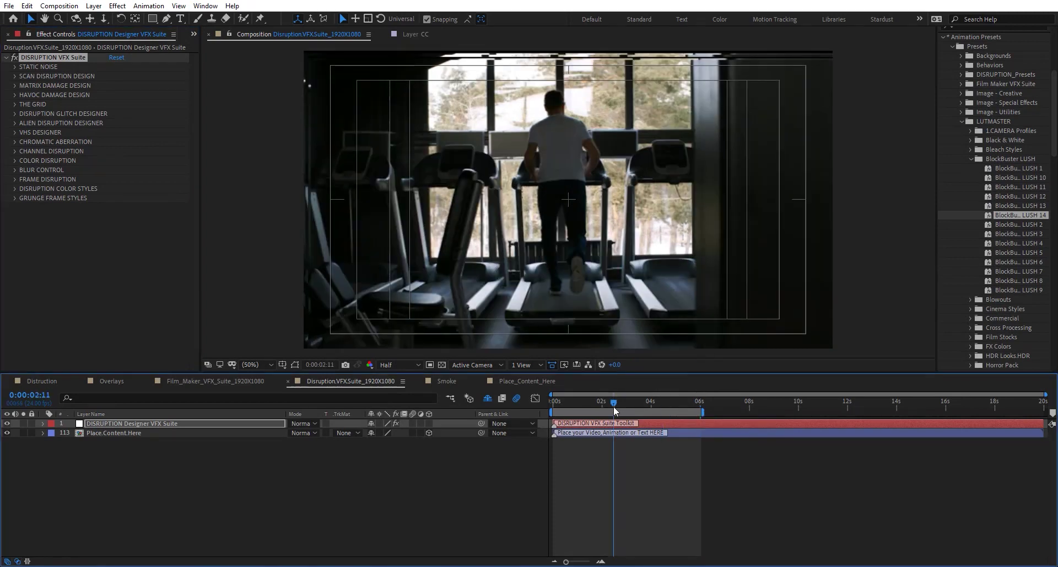
pyautogui.click(562, 404)
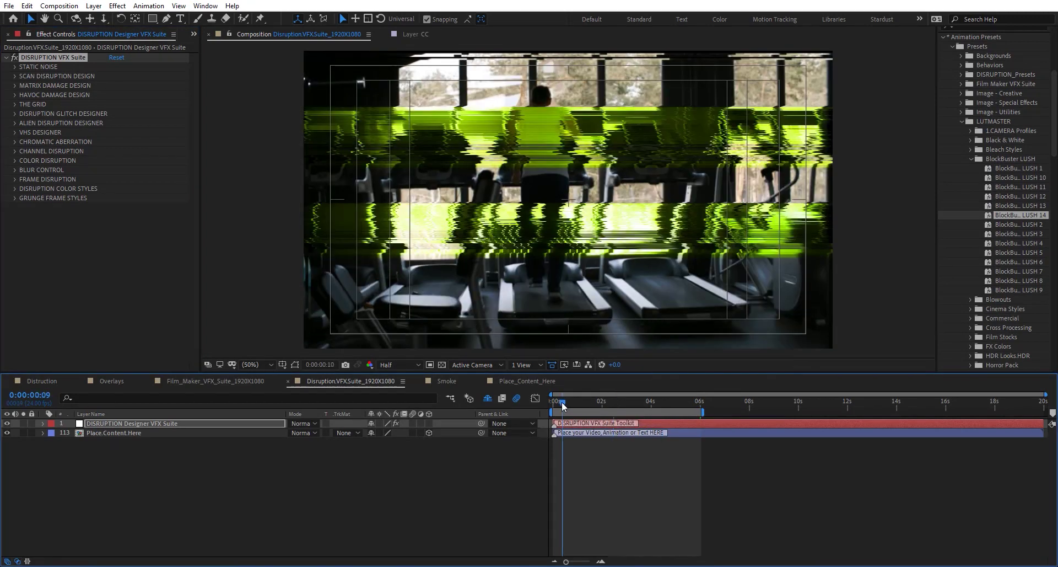
pyautogui.click(154, 5)
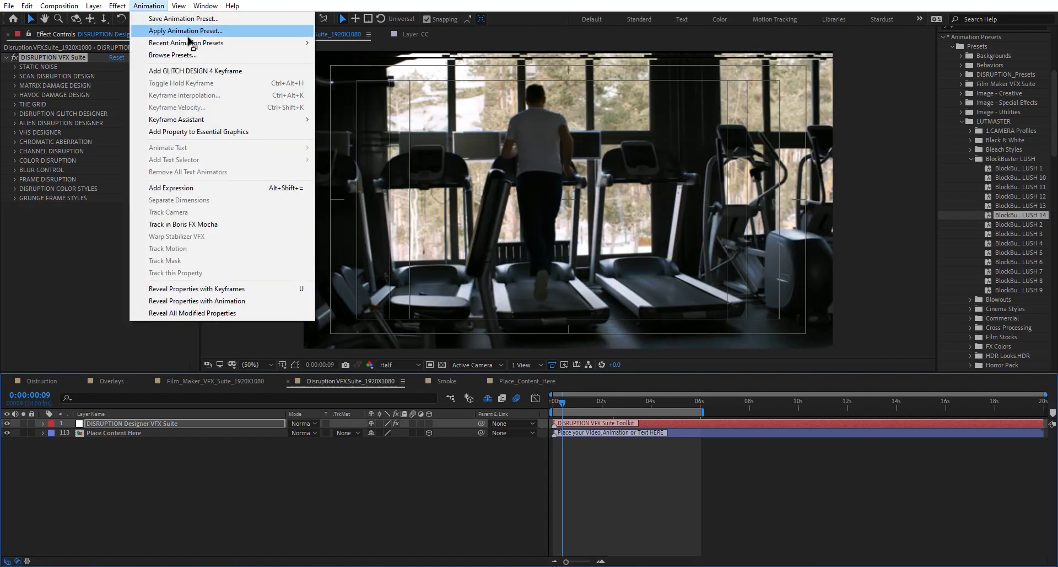
pyautogui.click(182, 29)
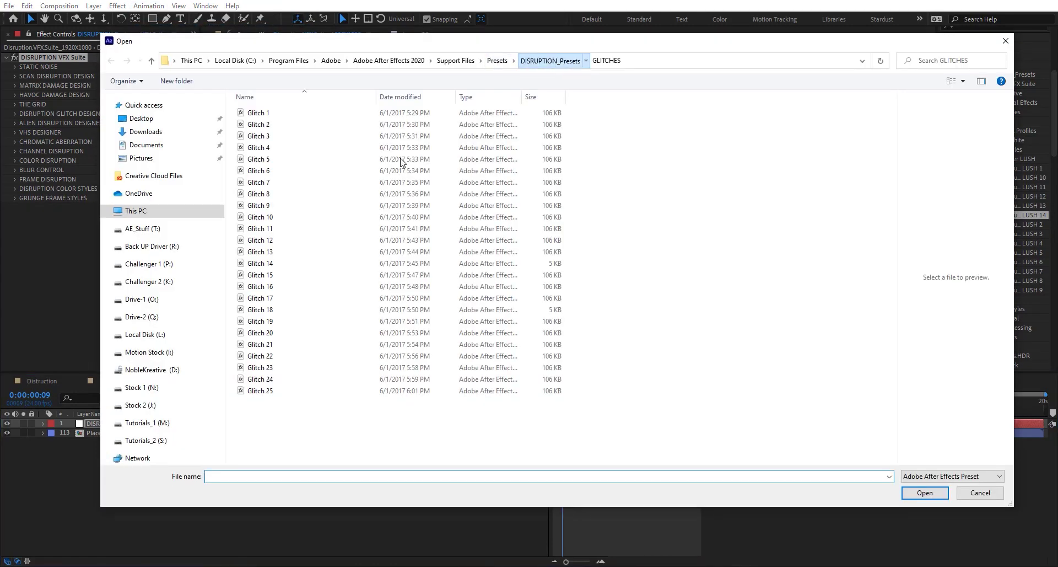
pyautogui.hotkey('alt', 'Up')
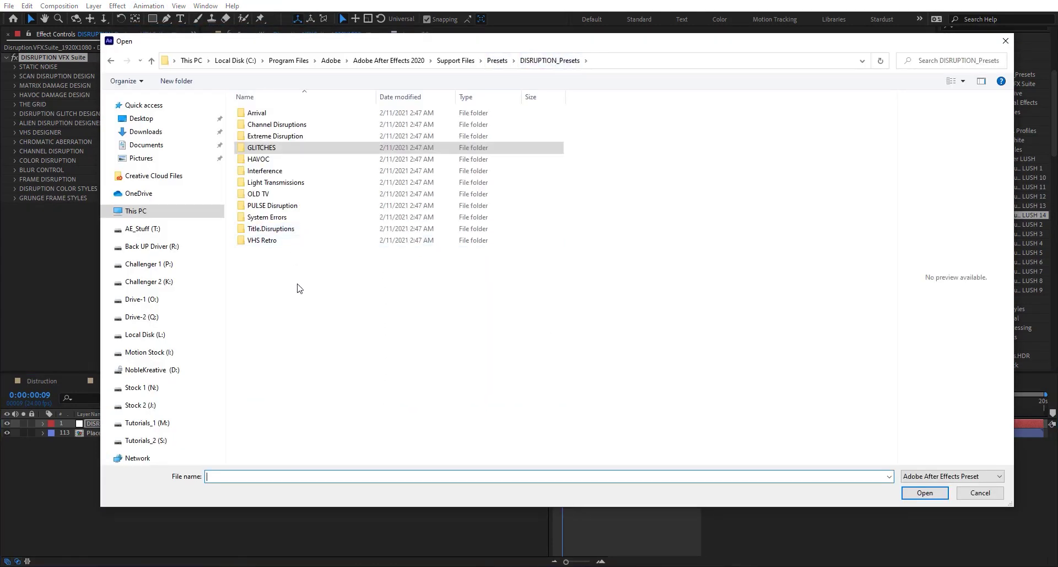
pyautogui.doubleClick(292, 221)
pyautogui.doubleClick(293, 202)
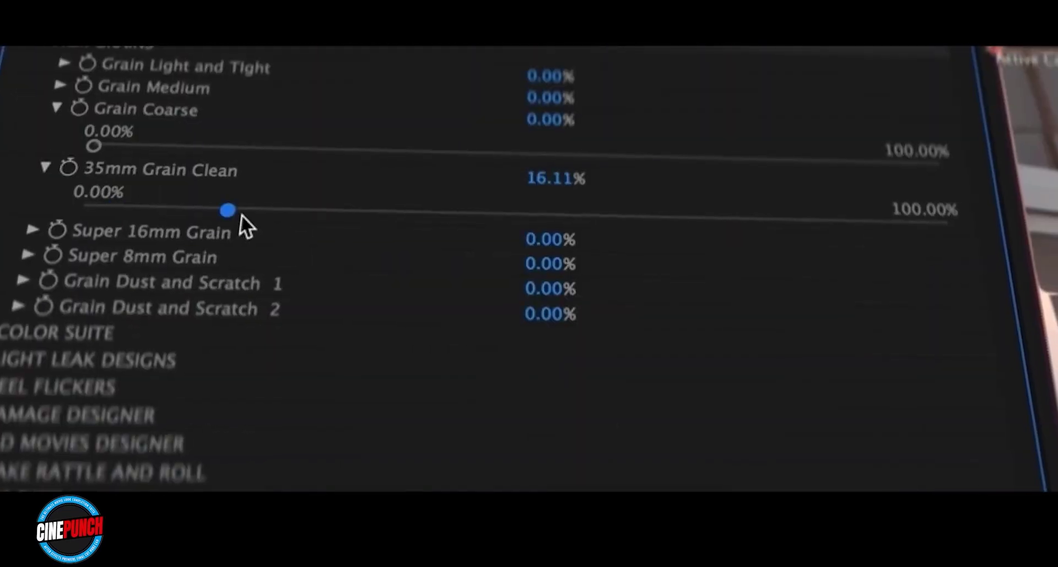
# Raise the 35mm Grain Clean amount from 16.11% to 20.49%
pyautogui.moveTo(240, 214); pyautogui.dragTo(278, 213)
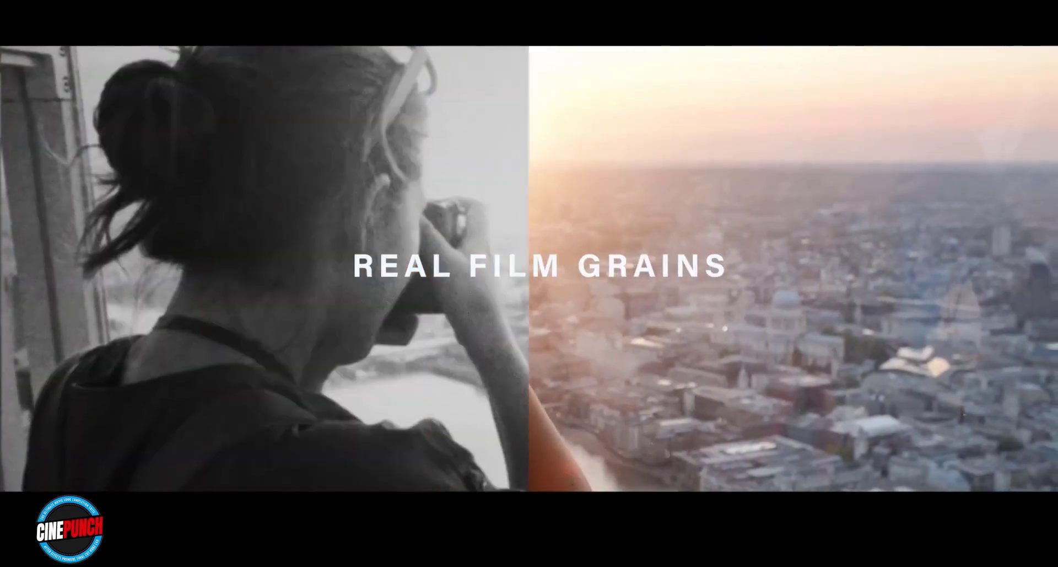